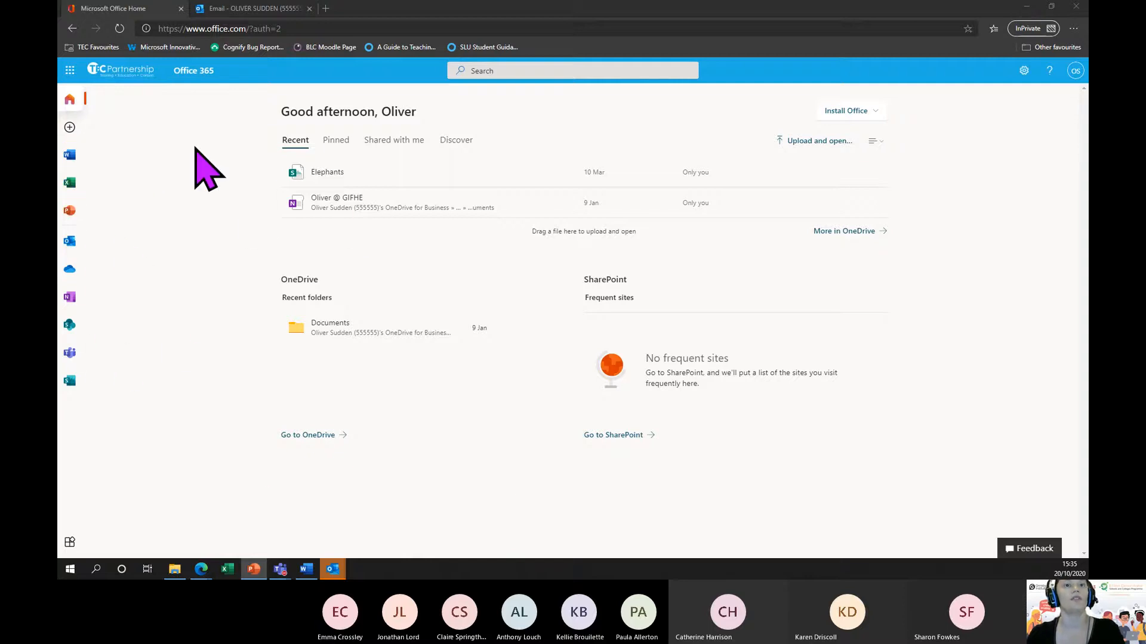
Step: Show the full list of available Office 365 apps, look through it and close it again
{"action": "left_click", "coordinate": [70, 70]}
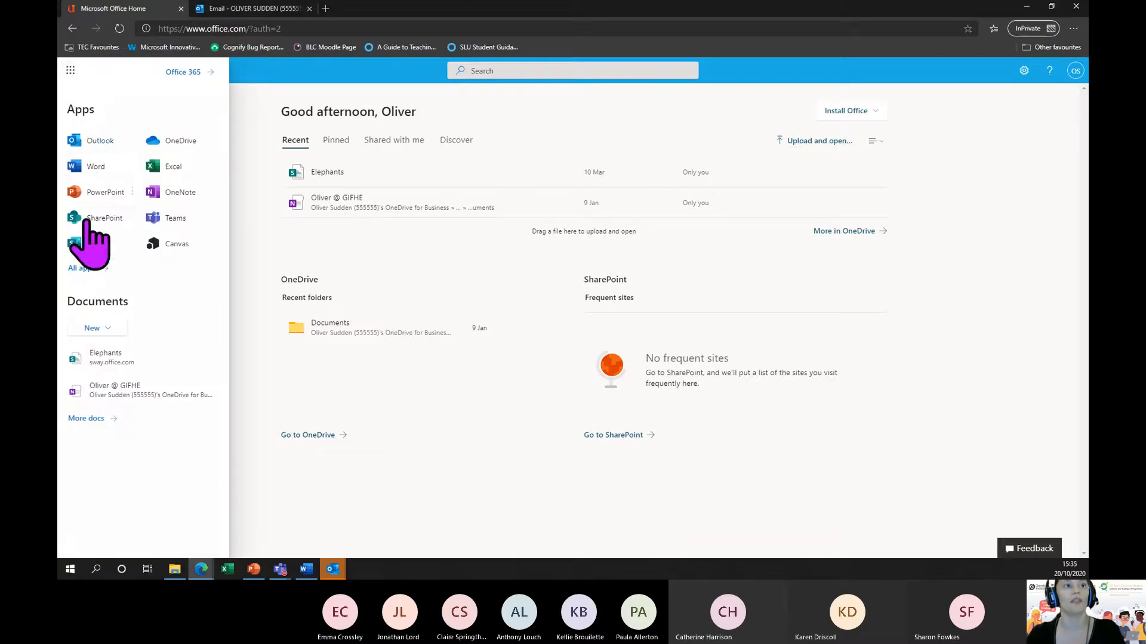
{"action": "left_click", "coordinate": [81, 268]}
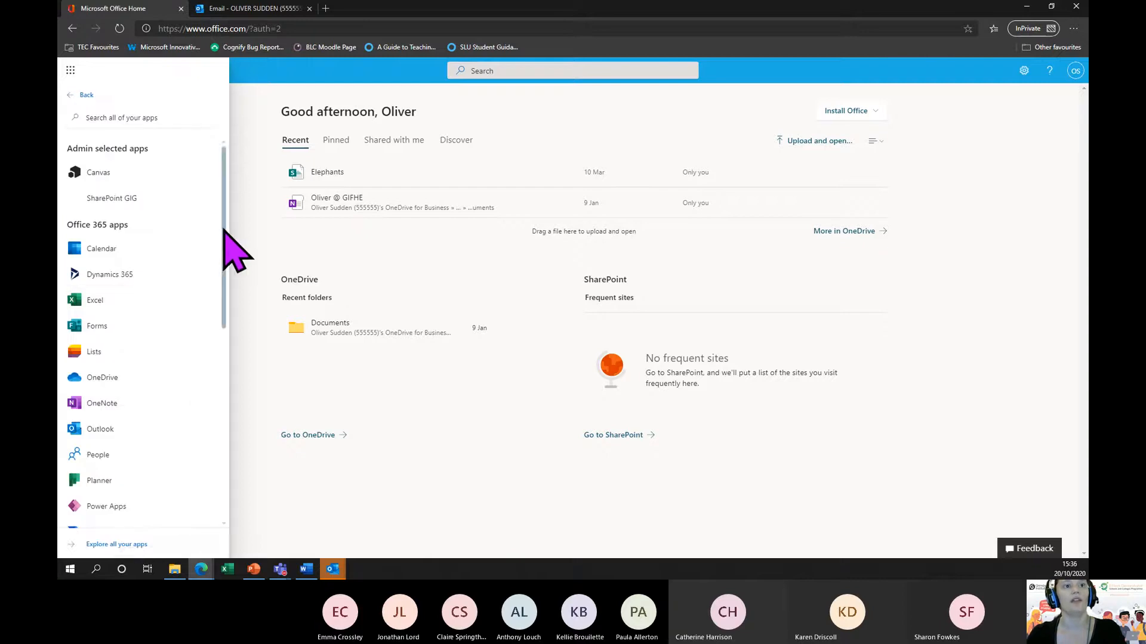
{"action": "left_click_drag", "start_coordinate": [225, 245], "coordinate": [223, 280]}
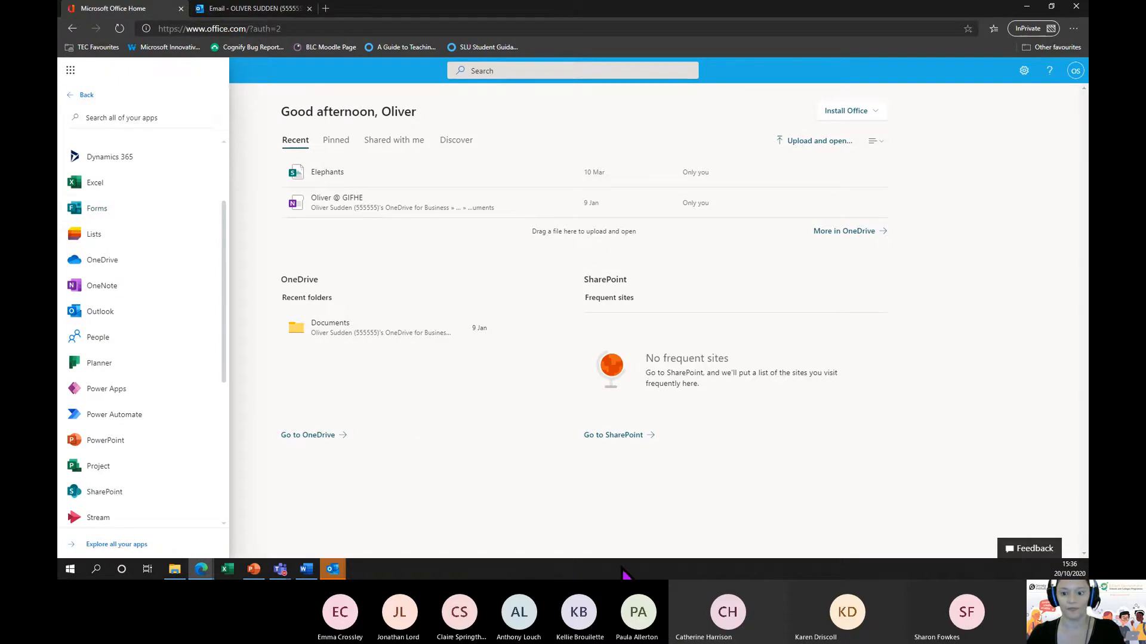
{"action": "left_click", "coordinate": [448, 512]}
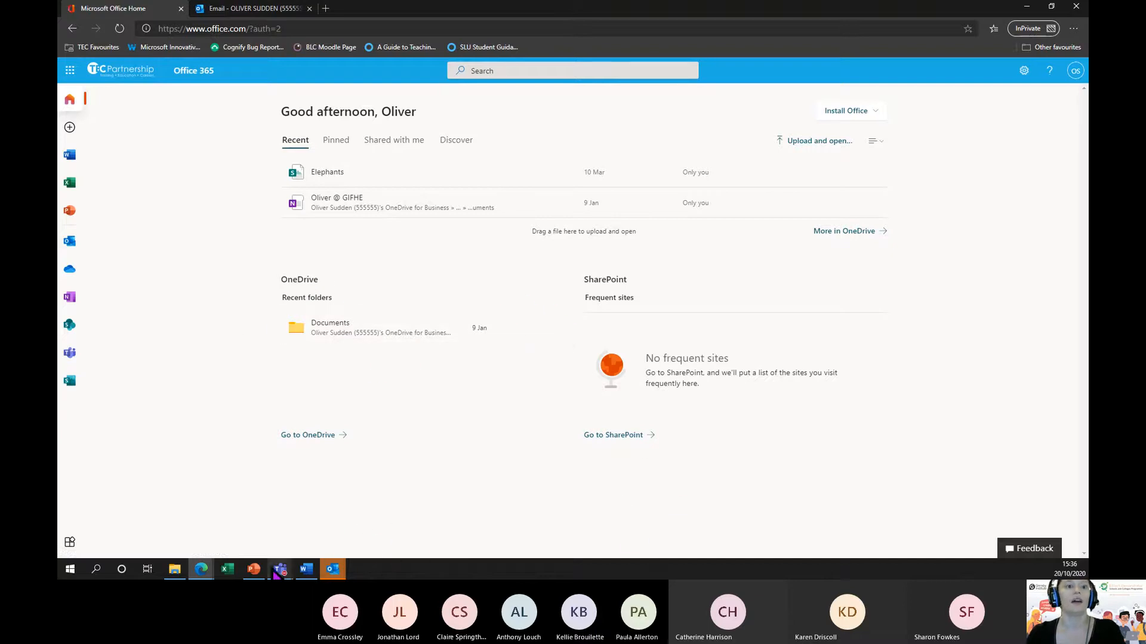
Step: Switch to the browser window with the example forms and look through them, examining the Homophones quiz's first questions
{"action": "mouse_move", "coordinate": [201, 569]}
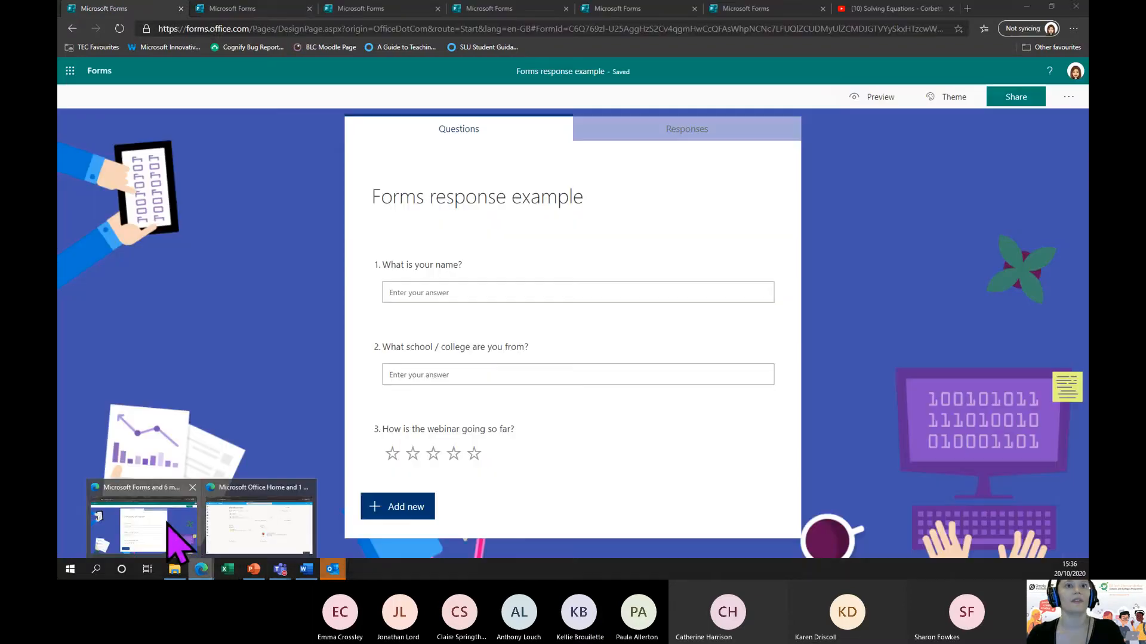
{"action": "left_click", "coordinate": [168, 523]}
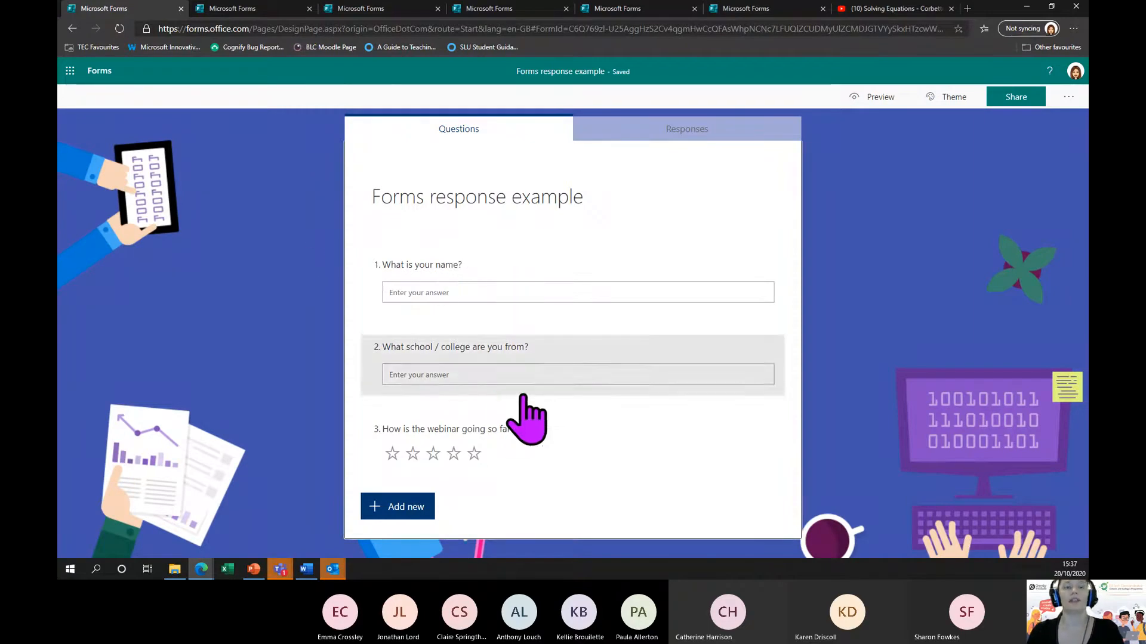
{"action": "left_click", "coordinate": [253, 13]}
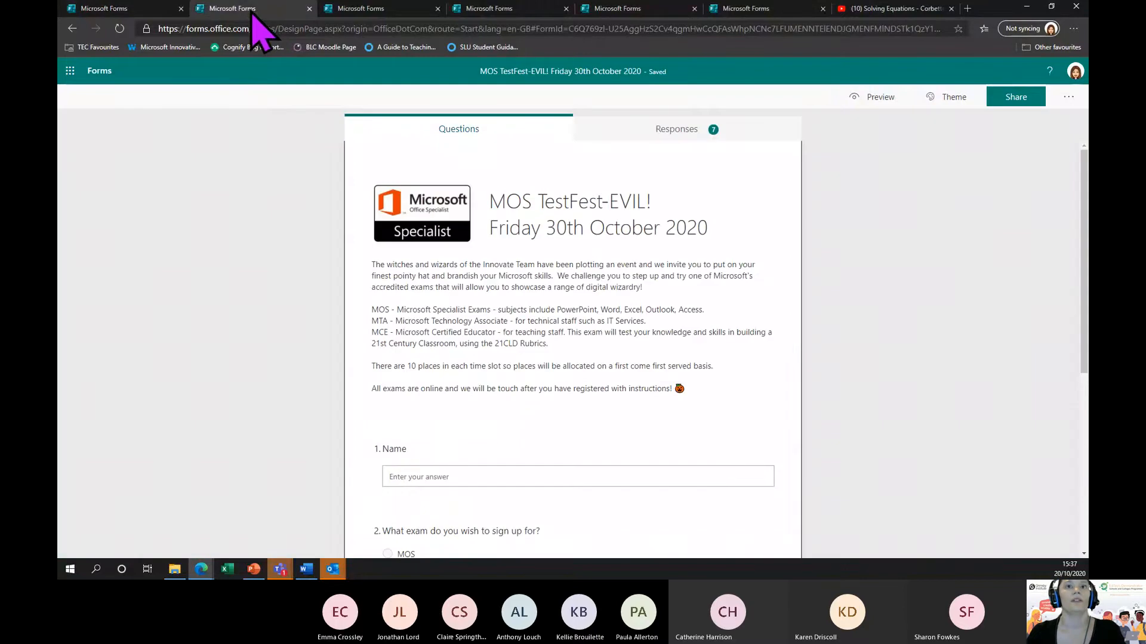
{"action": "left_click", "coordinate": [370, 13]}
{"action": "left_click", "coordinate": [490, 23]}
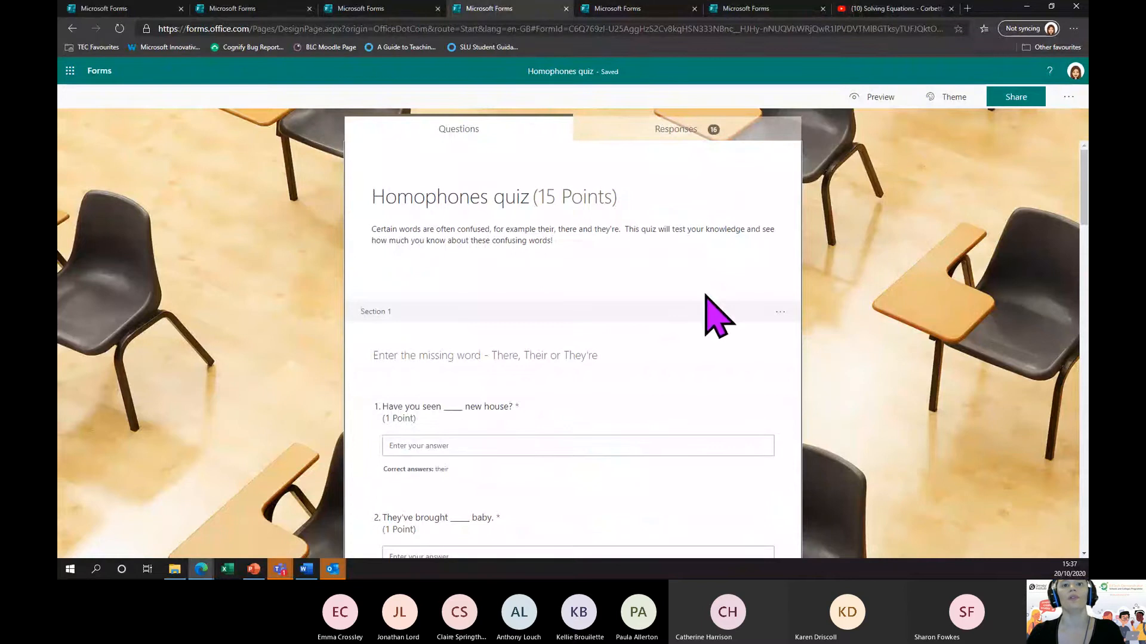
{"action": "scroll", "coordinate": [705, 295], "scroll_direction": "down", "scroll_amount": 1}
{"action": "scroll", "coordinate": [706, 294], "scroll_direction": "up", "scroll_amount": 1}
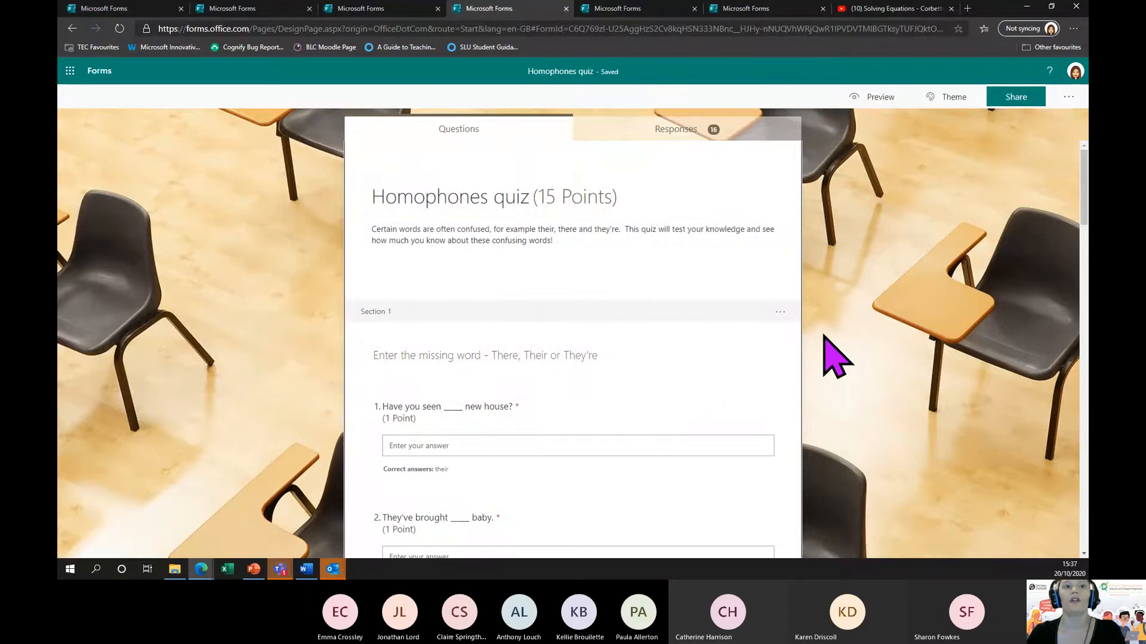
{"action": "scroll", "coordinate": [824, 336], "scroll_direction": "down", "scroll_amount": 1}
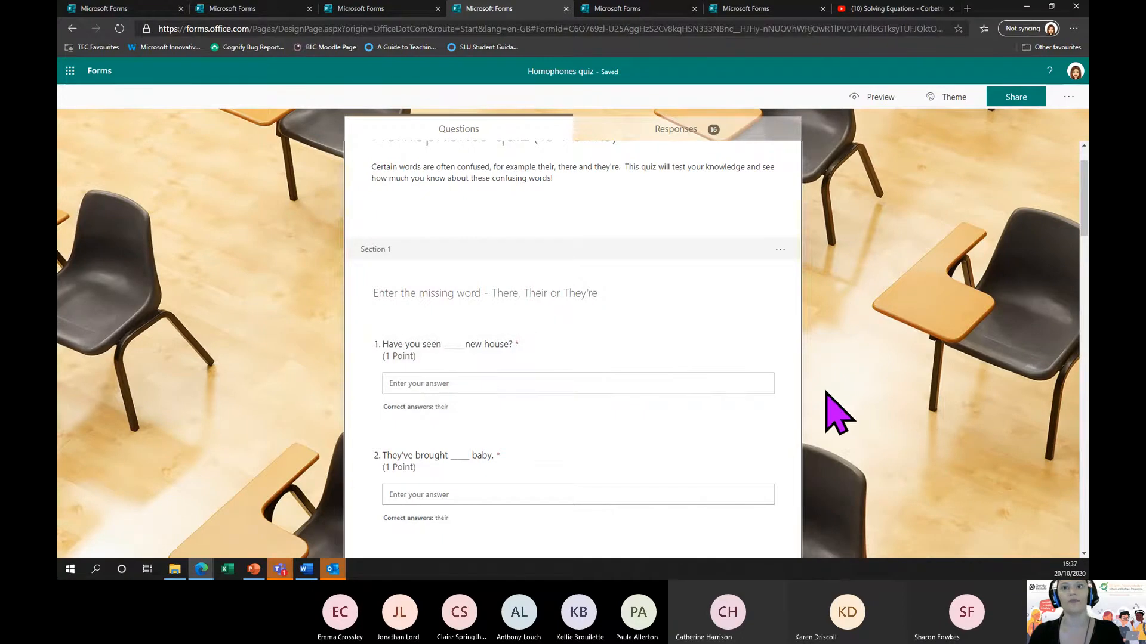
{"action": "scroll", "coordinate": [829, 407], "scroll_direction": "down", "scroll_amount": 1}
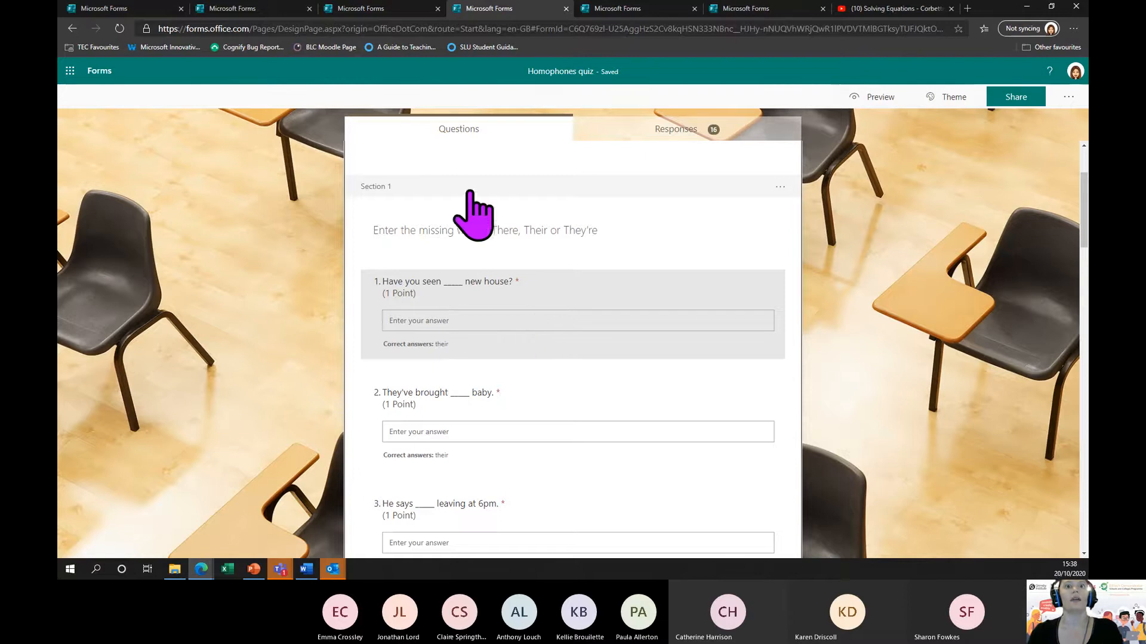
Step: Examine the Maths Quiz's Section One questions and open its responses, choosing the staff account for the sign-in
{"action": "left_click", "coordinate": [613, 10]}
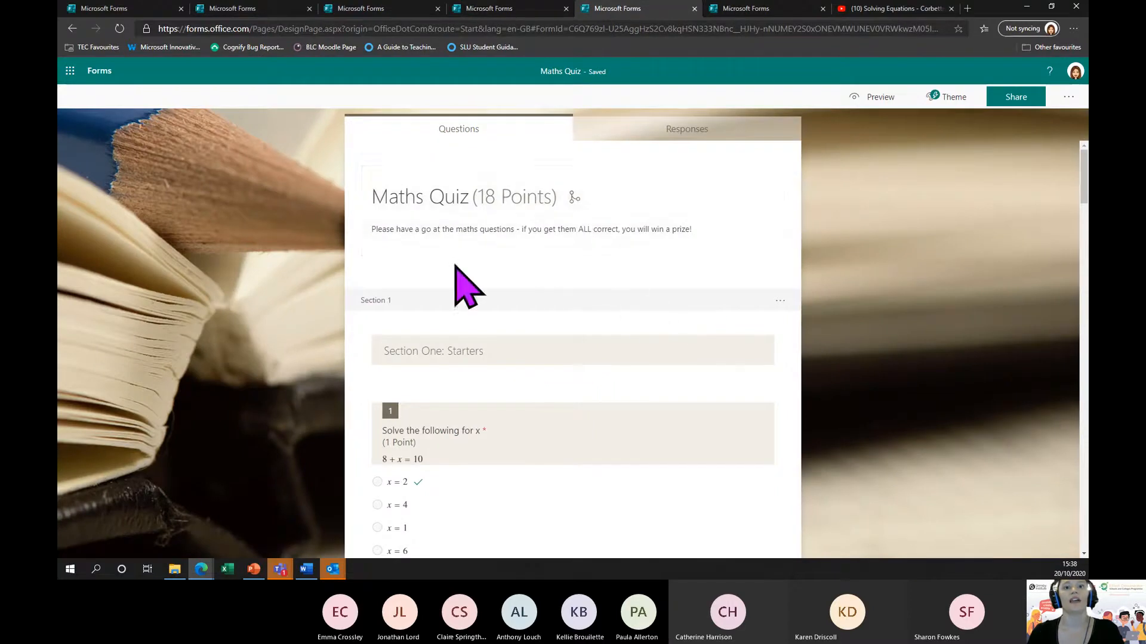
{"action": "scroll", "coordinate": [583, 298], "scroll_direction": "down", "scroll_amount": 4}
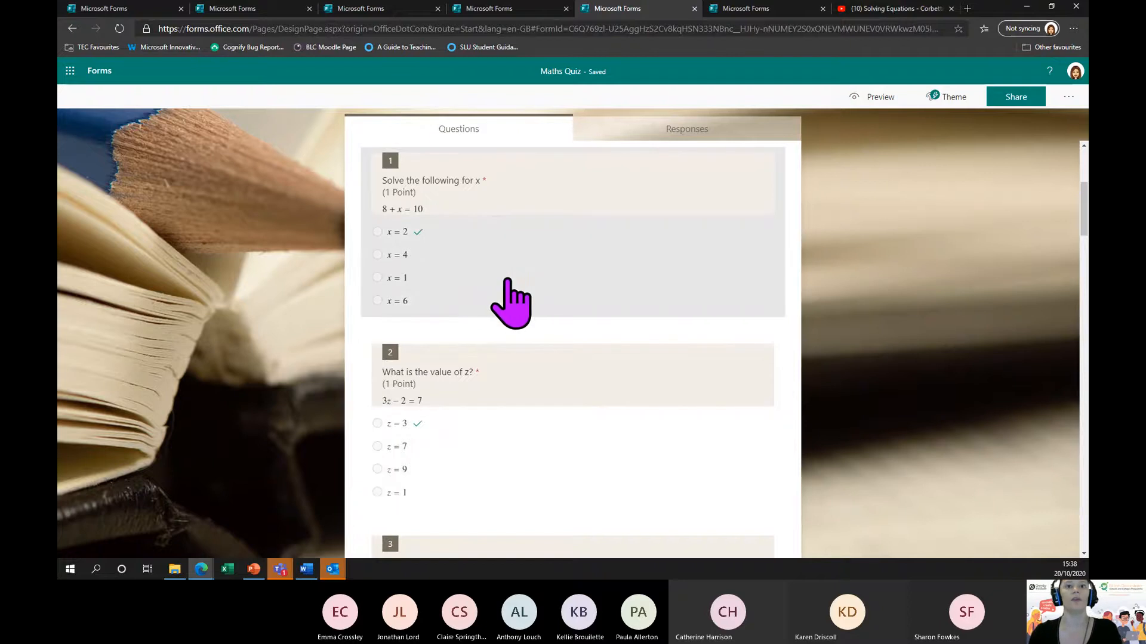
{"action": "scroll", "coordinate": [524, 438], "scroll_direction": "down", "scroll_amount": 4}
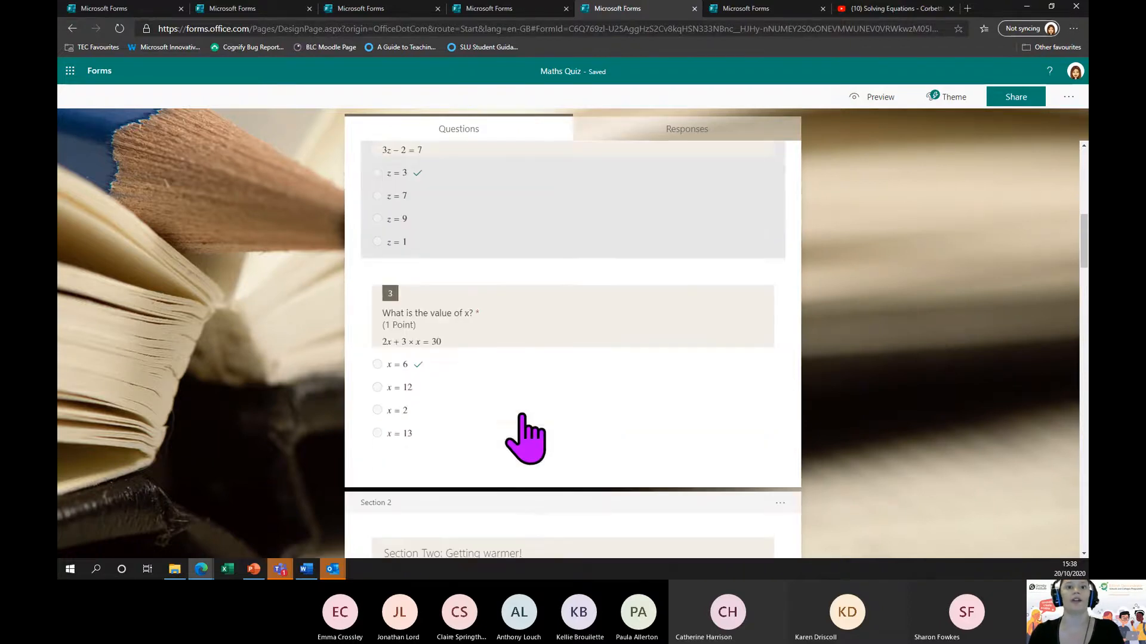
{"action": "scroll", "coordinate": [524, 462], "scroll_direction": "down", "scroll_amount": 1}
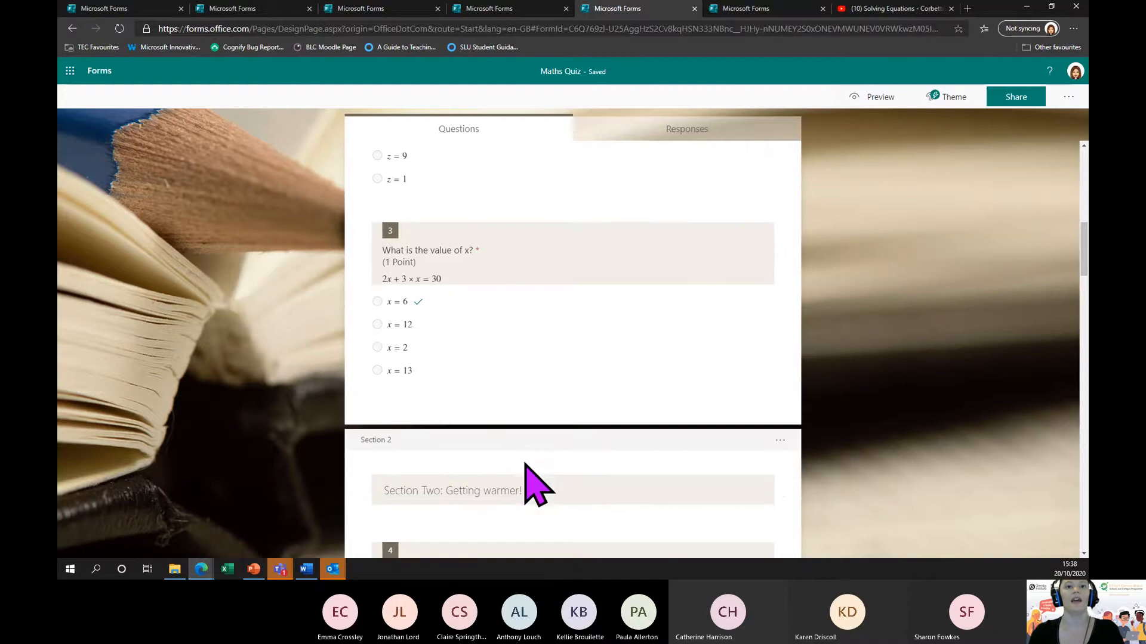
{"action": "scroll", "coordinate": [525, 460], "scroll_direction": "up", "scroll_amount": 1}
{"action": "scroll", "coordinate": [525, 461], "scroll_direction": "up", "scroll_amount": 6}
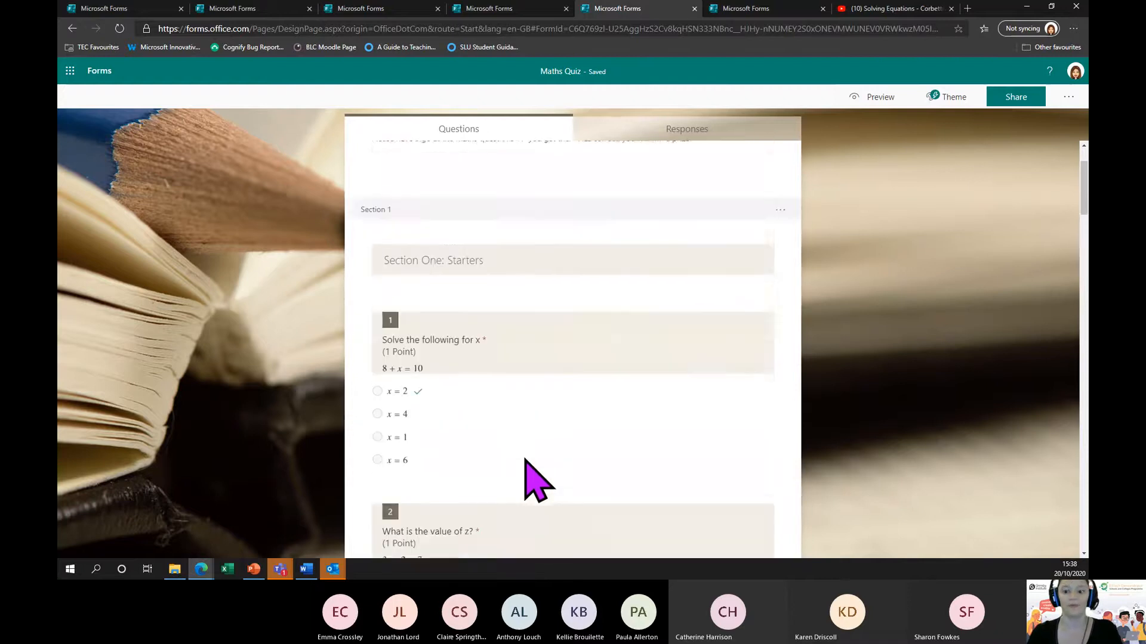
{"action": "scroll", "coordinate": [528, 484], "scroll_direction": "up", "scroll_amount": 1}
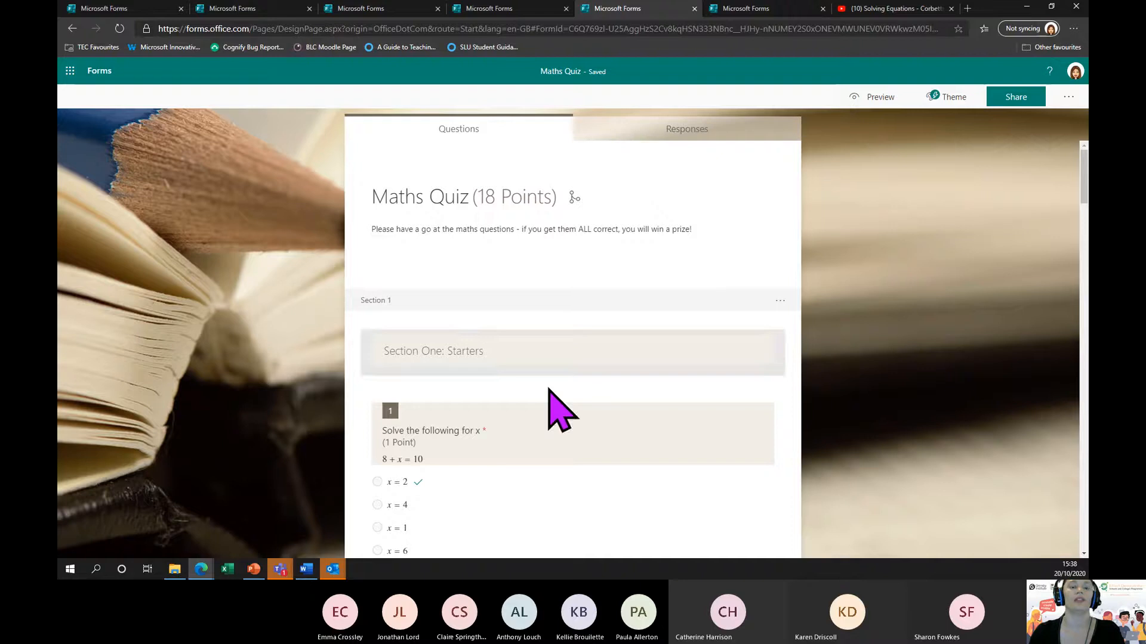
{"action": "left_click", "coordinate": [615, 133]}
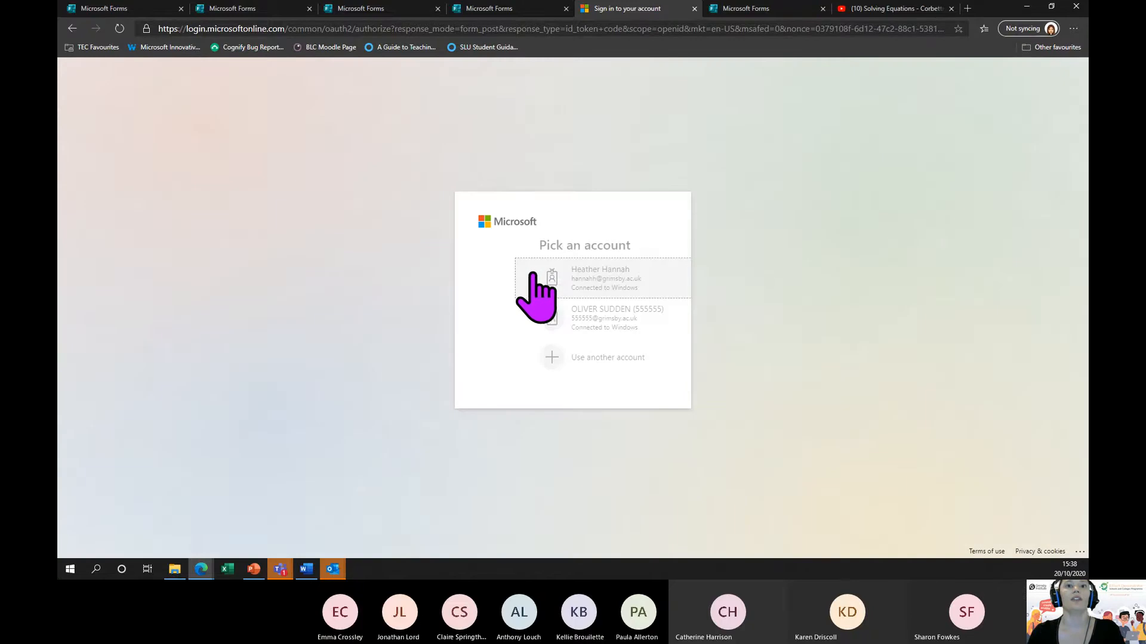
{"action": "left_click", "coordinate": [664, 270]}
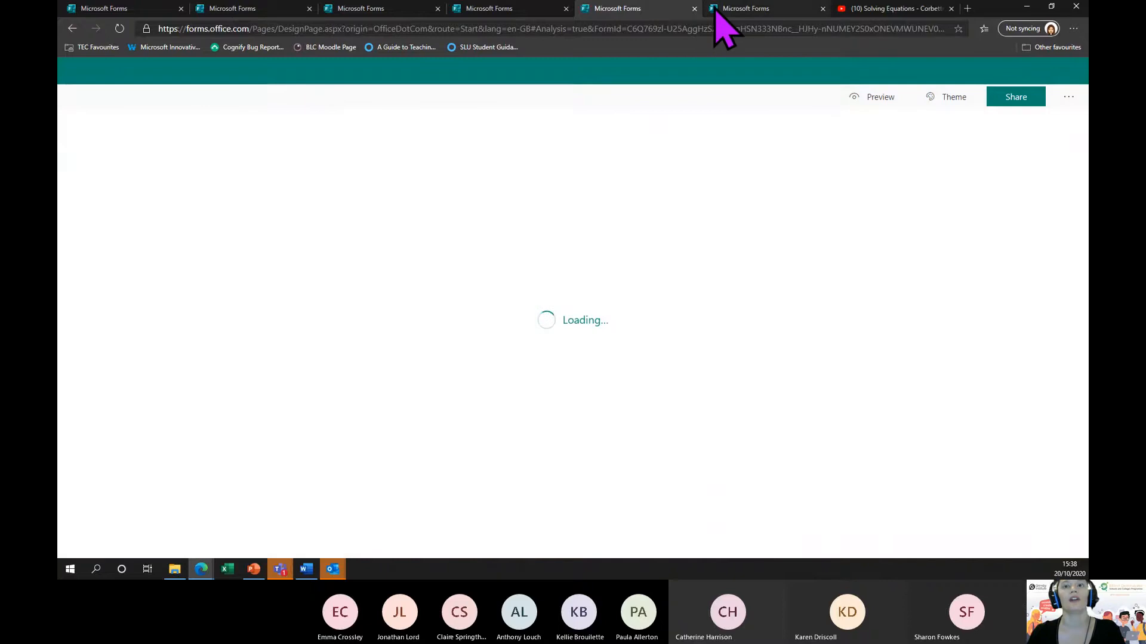
Step: Open the responses of the GCSE English Language Paper 2 June 2018 form and review the answers per question
{"action": "left_click", "coordinate": [716, 12]}
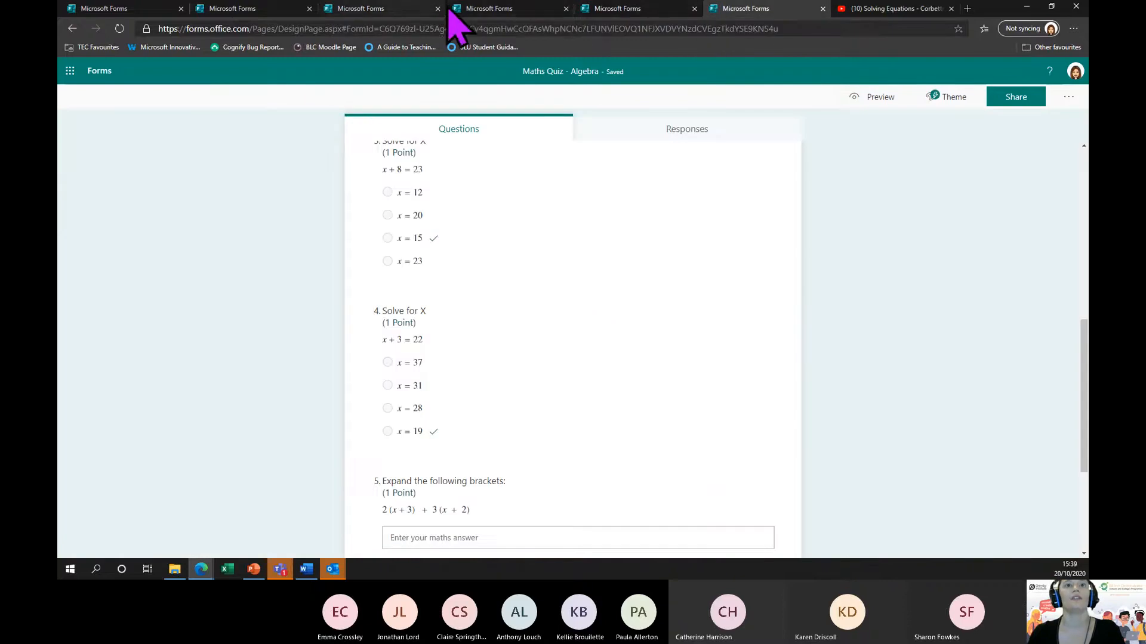
{"action": "left_click", "coordinate": [497, 13]}
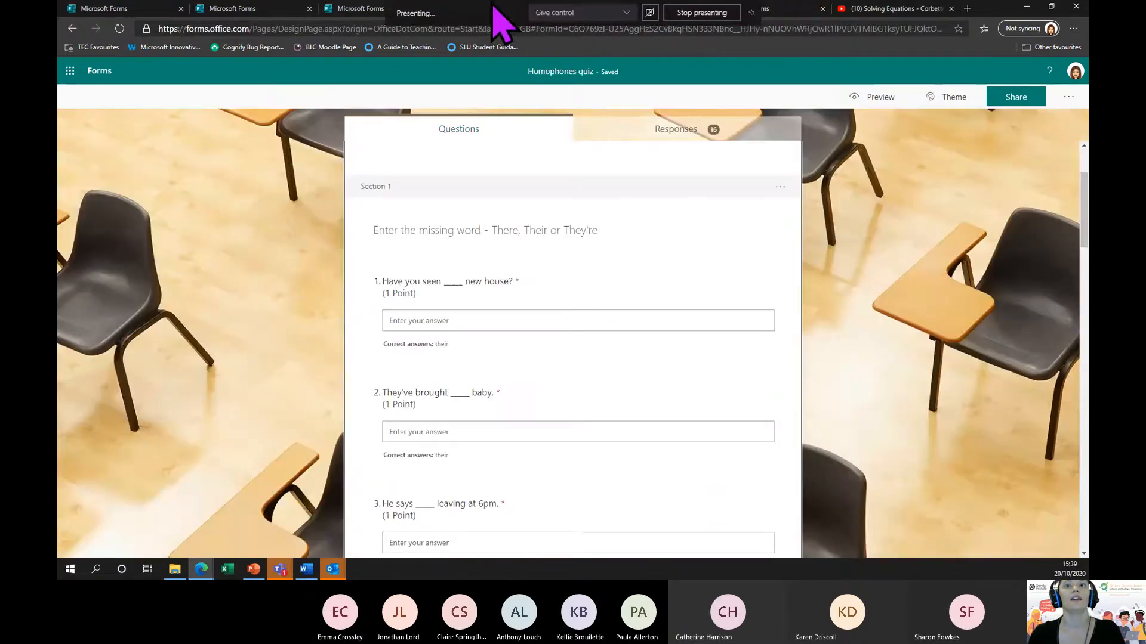
{"action": "left_click", "coordinate": [343, 9]}
{"action": "left_click", "coordinate": [621, 129]}
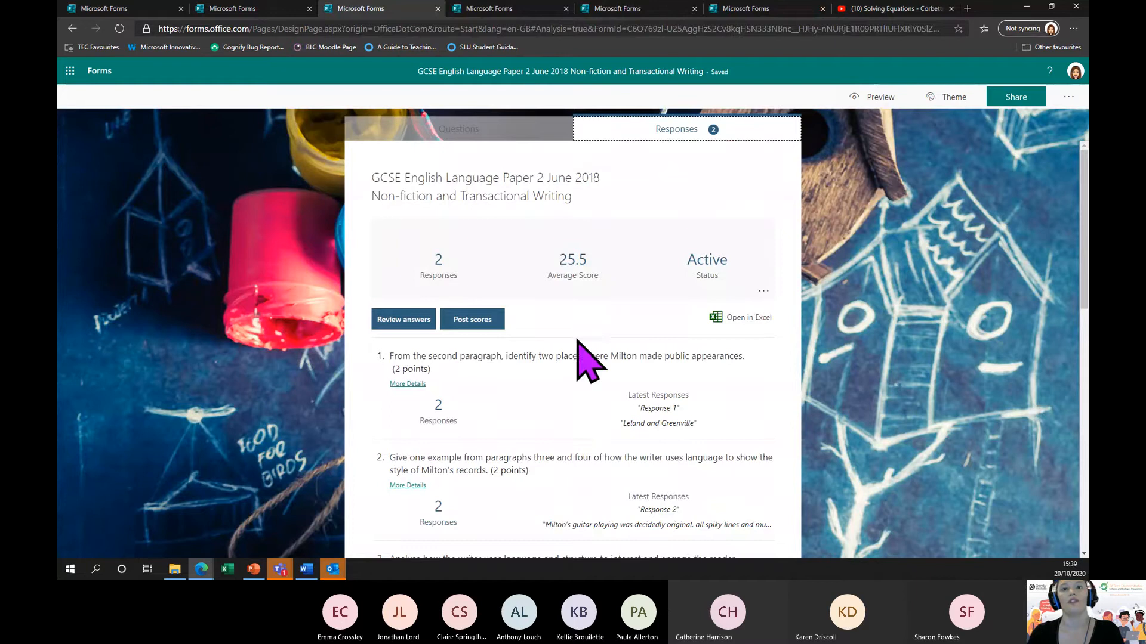
{"action": "scroll", "coordinate": [583, 340], "scroll_direction": "down", "scroll_amount": 1}
{"action": "scroll", "coordinate": [588, 360], "scroll_direction": "down", "scroll_amount": 3}
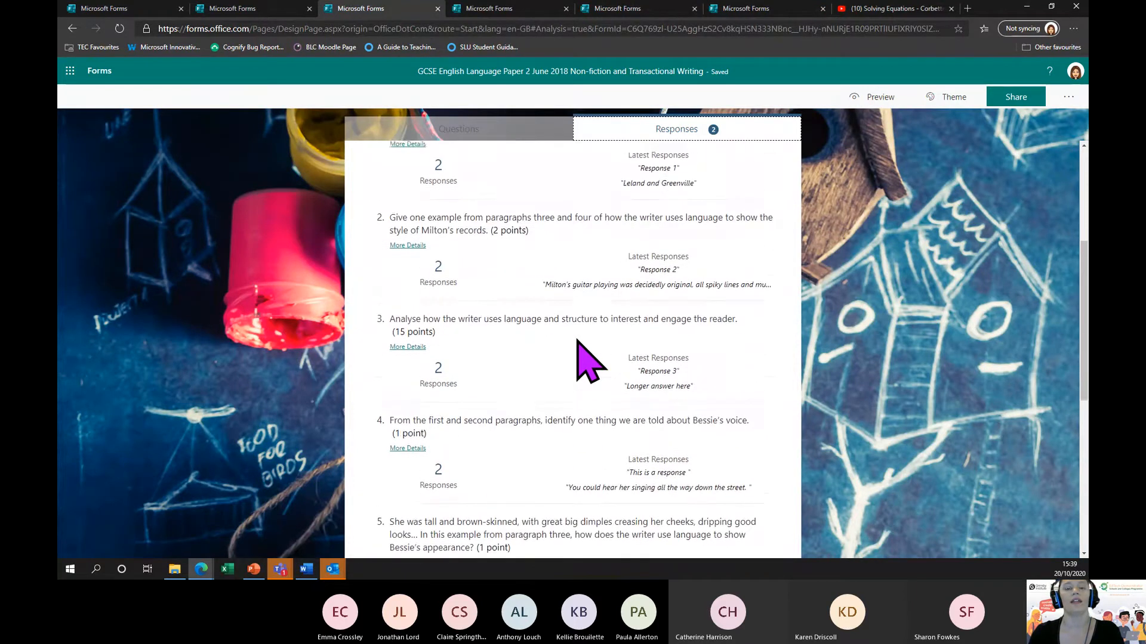
{"action": "scroll", "coordinate": [588, 360], "scroll_direction": "up", "scroll_amount": 2}
{"action": "scroll", "coordinate": [588, 360], "scroll_direction": "down", "scroll_amount": 1}
{"action": "scroll", "coordinate": [588, 360], "scroll_direction": "up", "scroll_amount": 4}
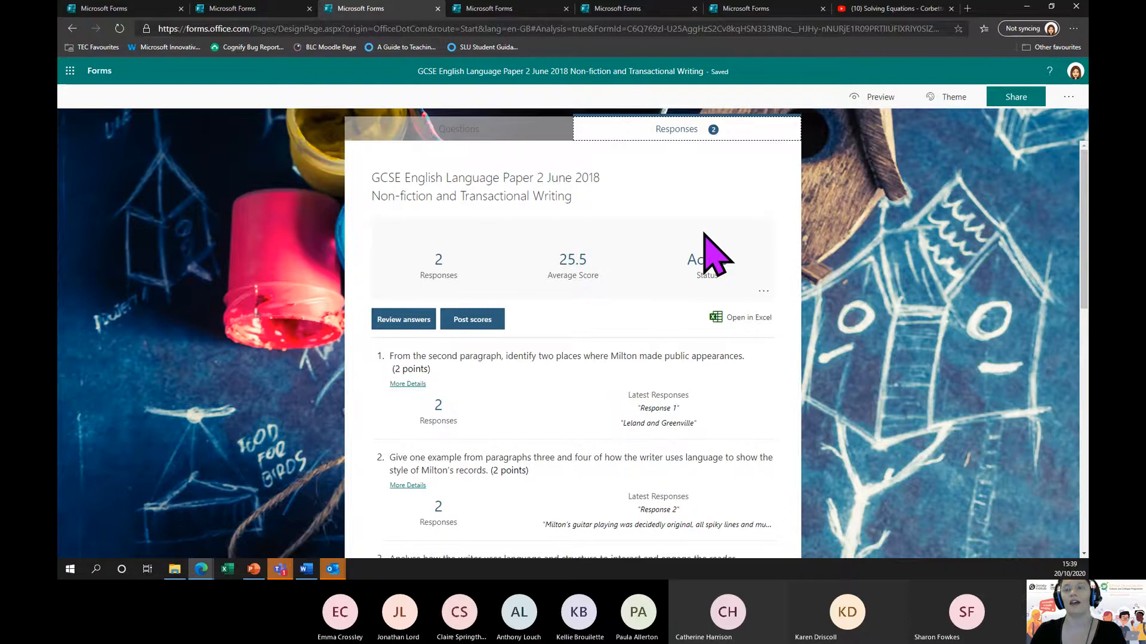
Step: Show the GCSE English form's sharing options and view its QR code and embed code
{"action": "left_click", "coordinate": [1008, 102]}
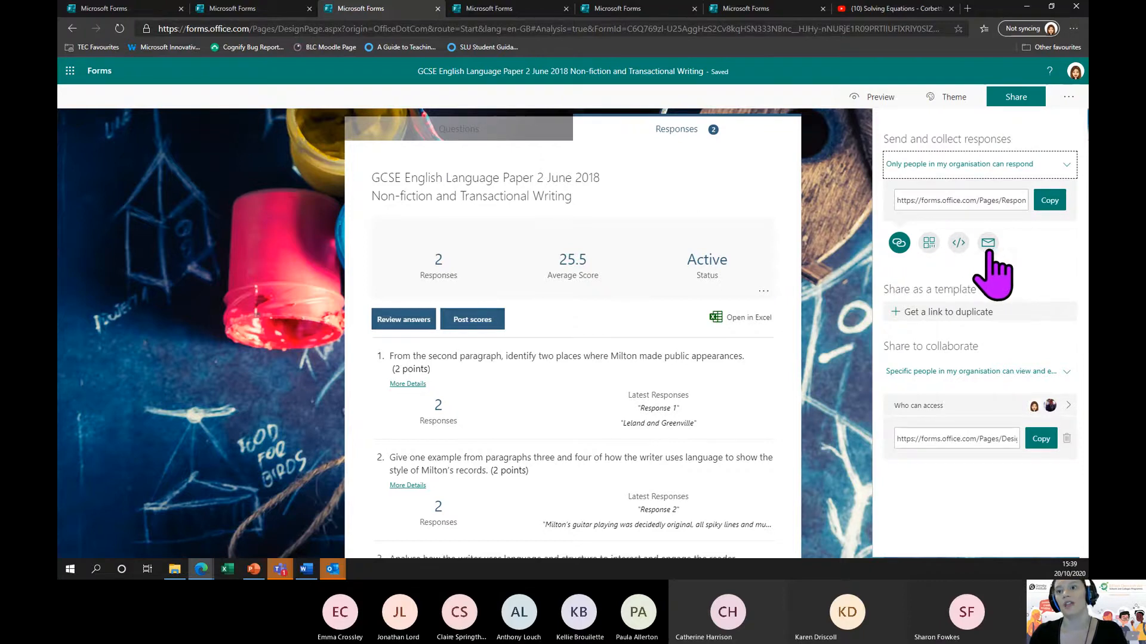
{"action": "left_click", "coordinate": [928, 242]}
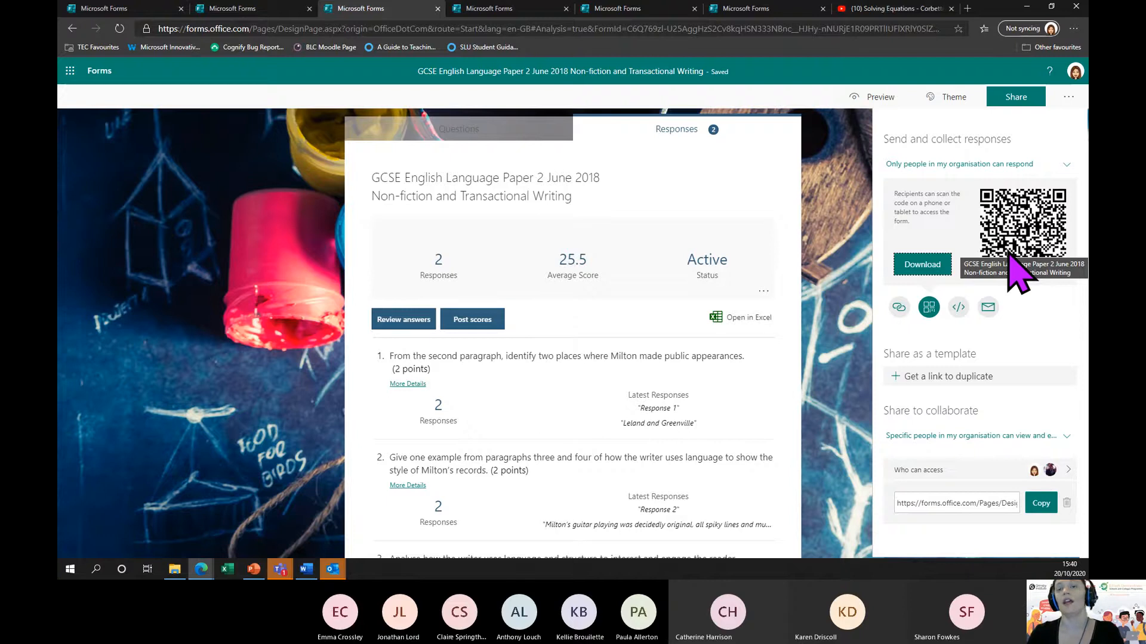
{"action": "left_click", "coordinate": [958, 311]}
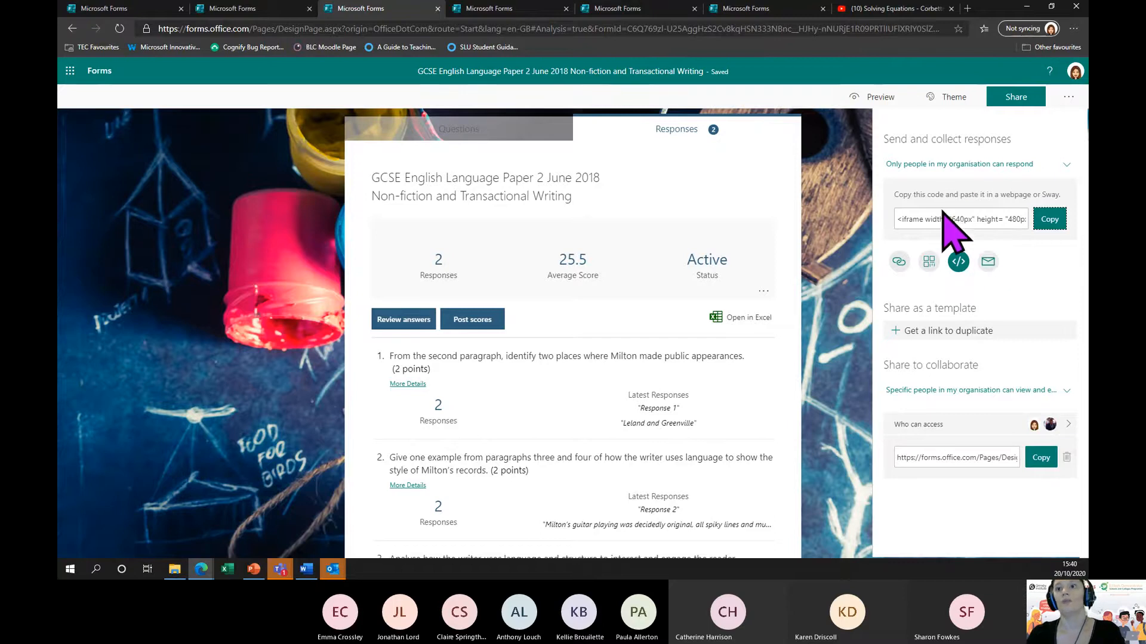
{"action": "left_click", "coordinate": [929, 263]}
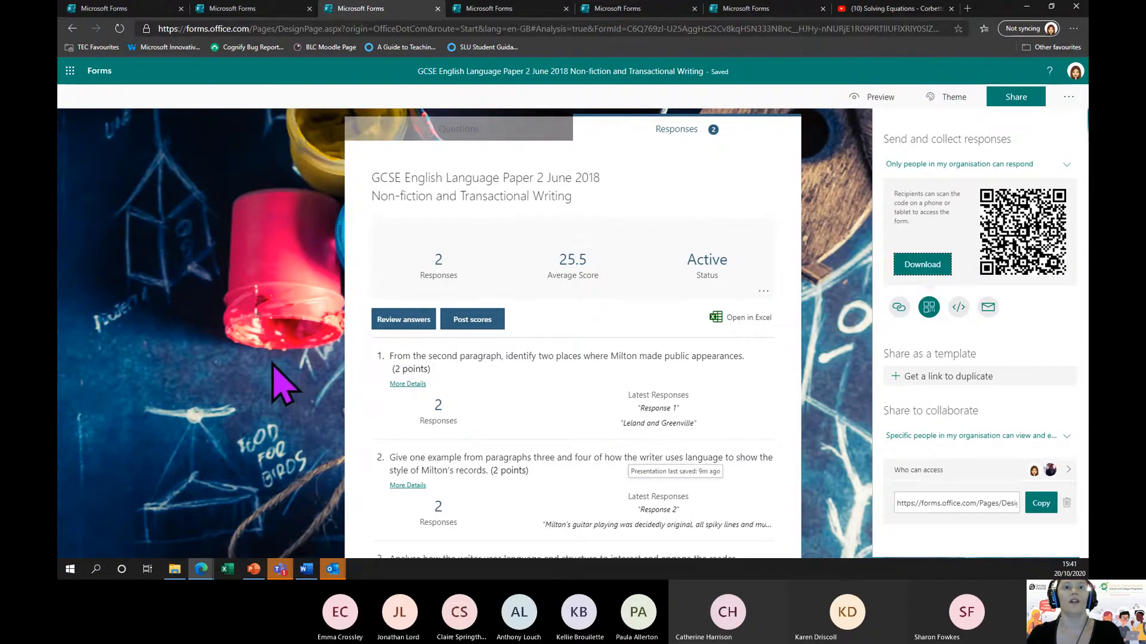
Step: Bring up the MOS TestFest-EVIL! registration form, switch to PowerPoint and start the slide show from the current slide
{"action": "left_click", "coordinate": [508, 9]}
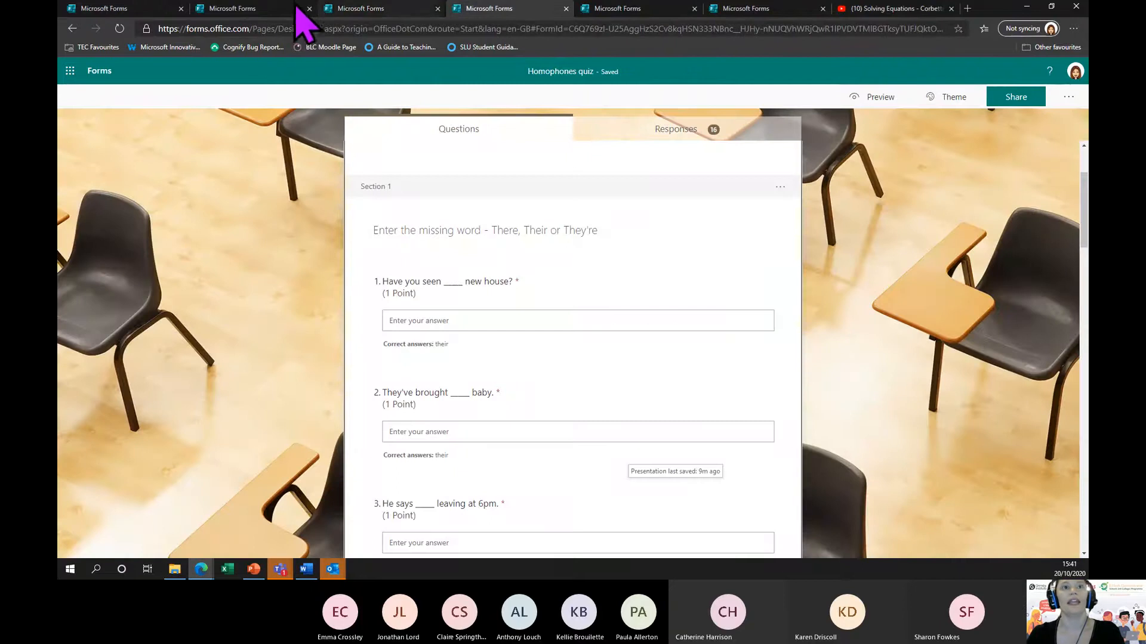
{"action": "left_click", "coordinate": [296, 8]}
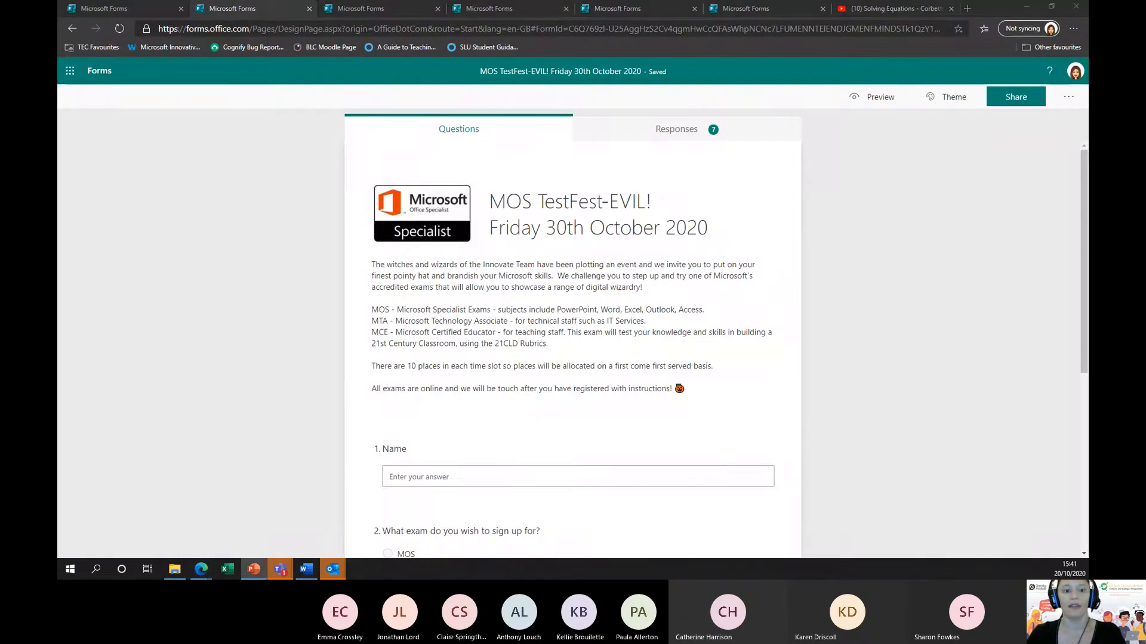
{"action": "key", "text": "shift+F5"}
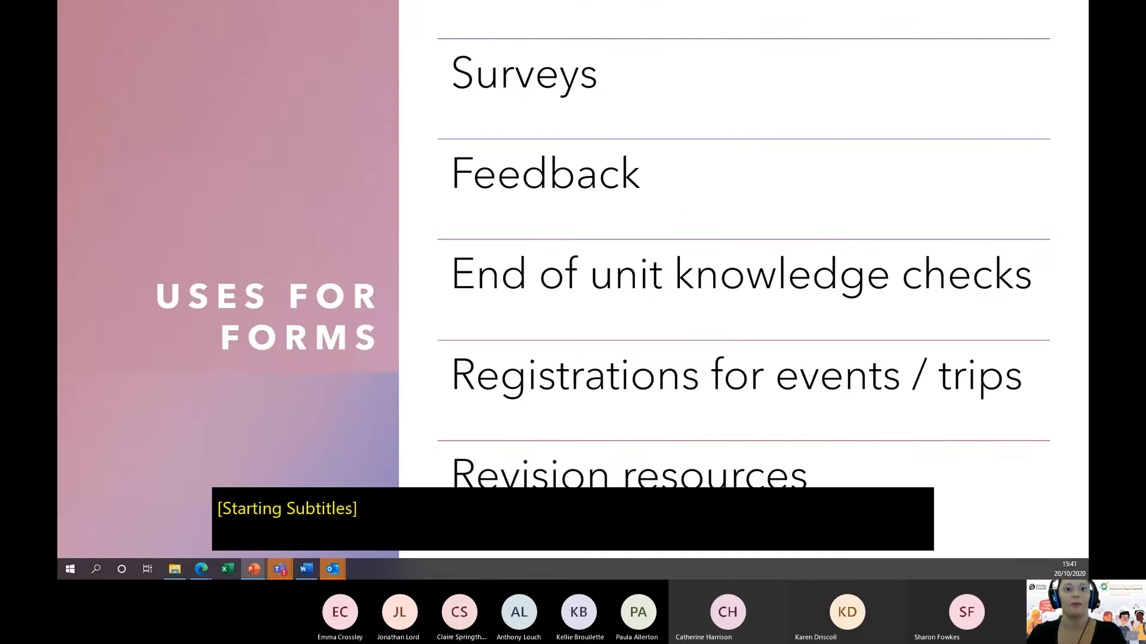
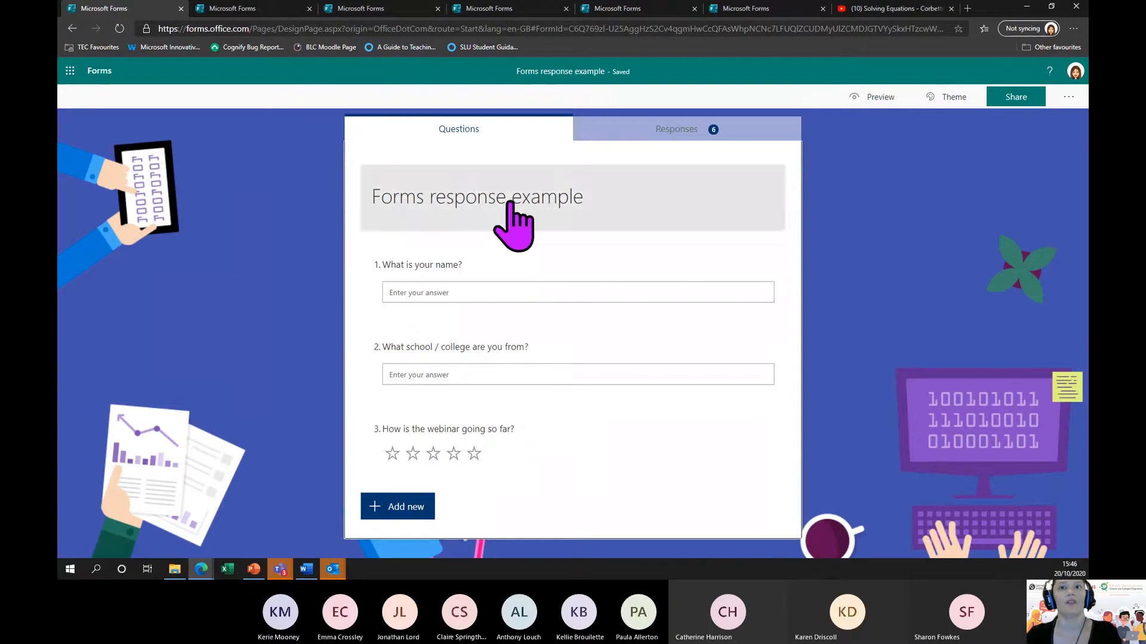
Step: Review the response summary of the Forms response example form and open its responses in Excel
{"action": "left_click", "coordinate": [696, 134]}
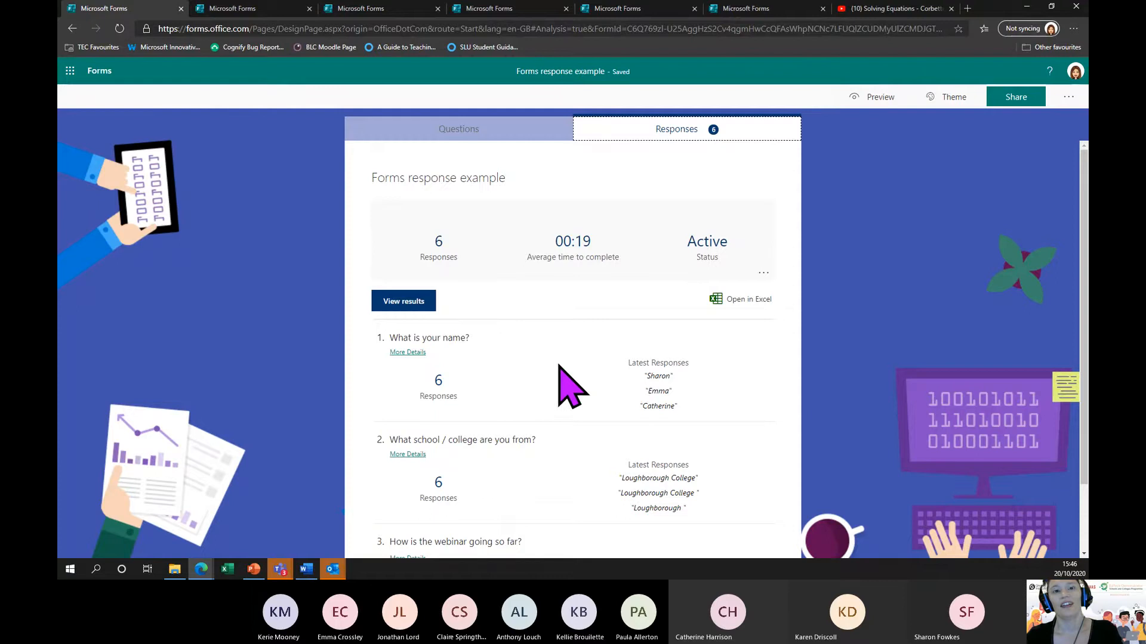
{"action": "scroll", "coordinate": [570, 385], "scroll_direction": "down", "scroll_amount": 1}
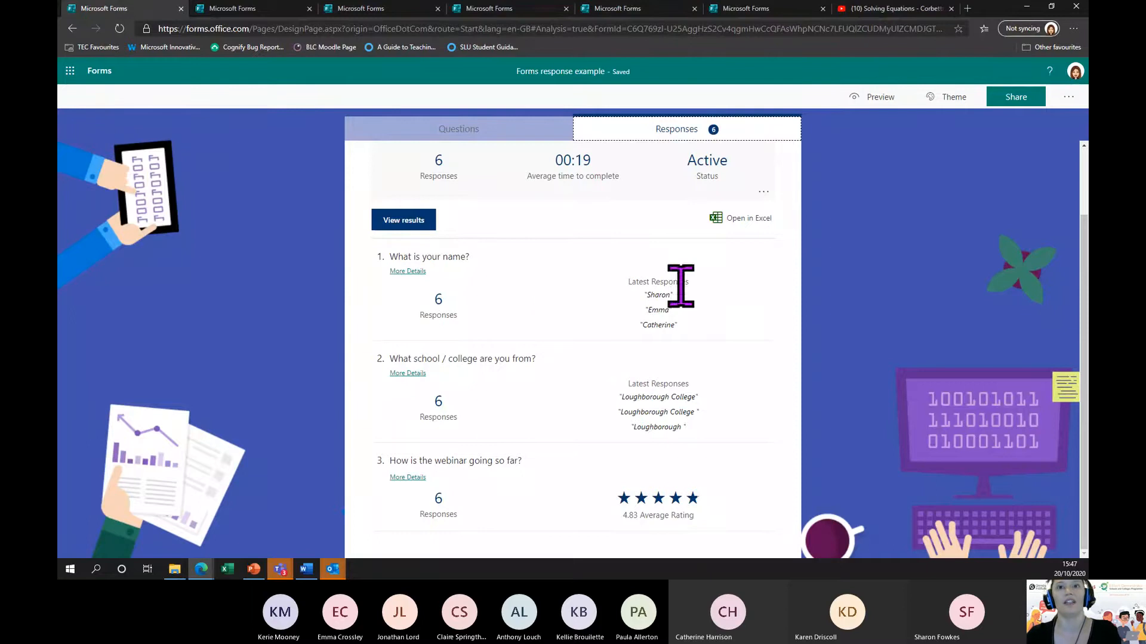
{"action": "left_click", "coordinate": [745, 221]}
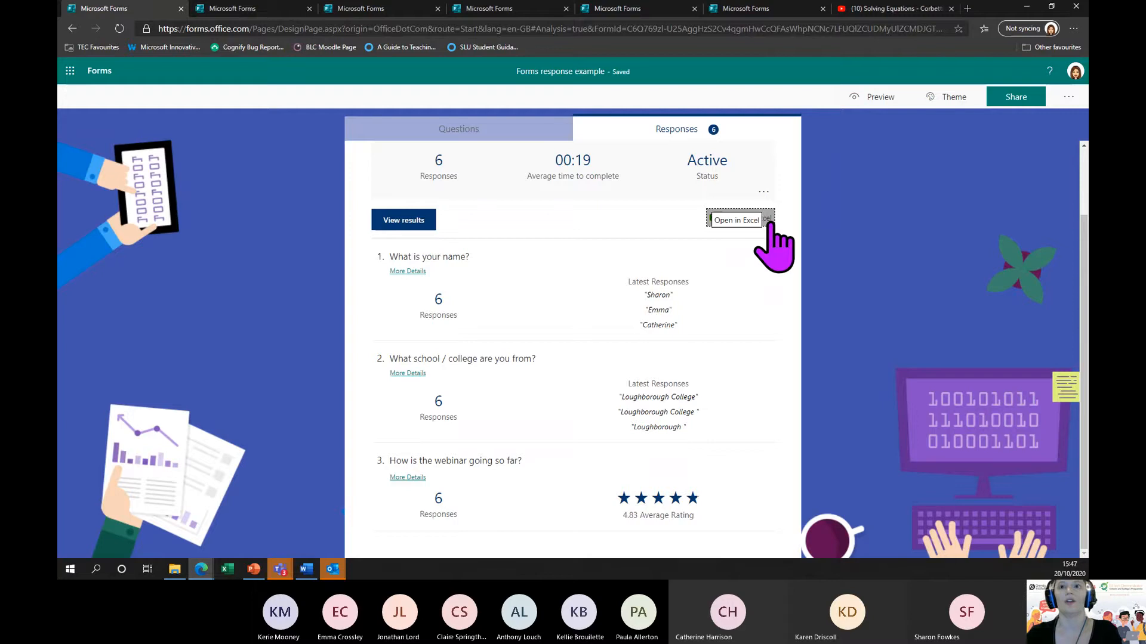
Step: Open the downloaded responses workbook of the Forms response example in Excel, look over the response table and close the workbook
{"action": "left_click", "coordinate": [764, 223]}
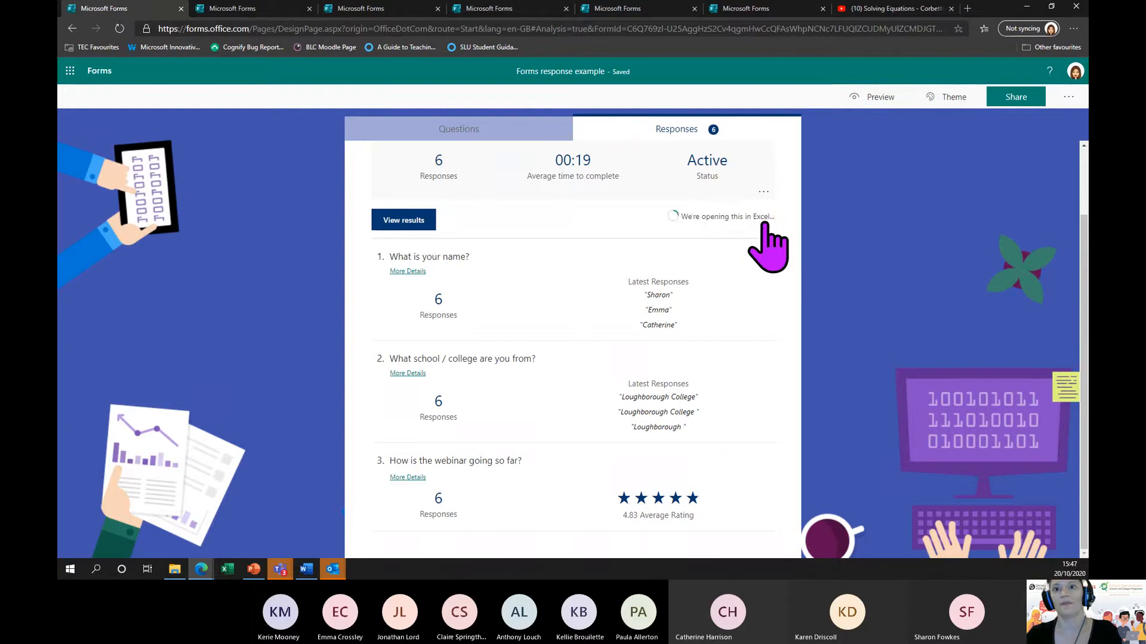
{"action": "left_click", "coordinate": [767, 222]}
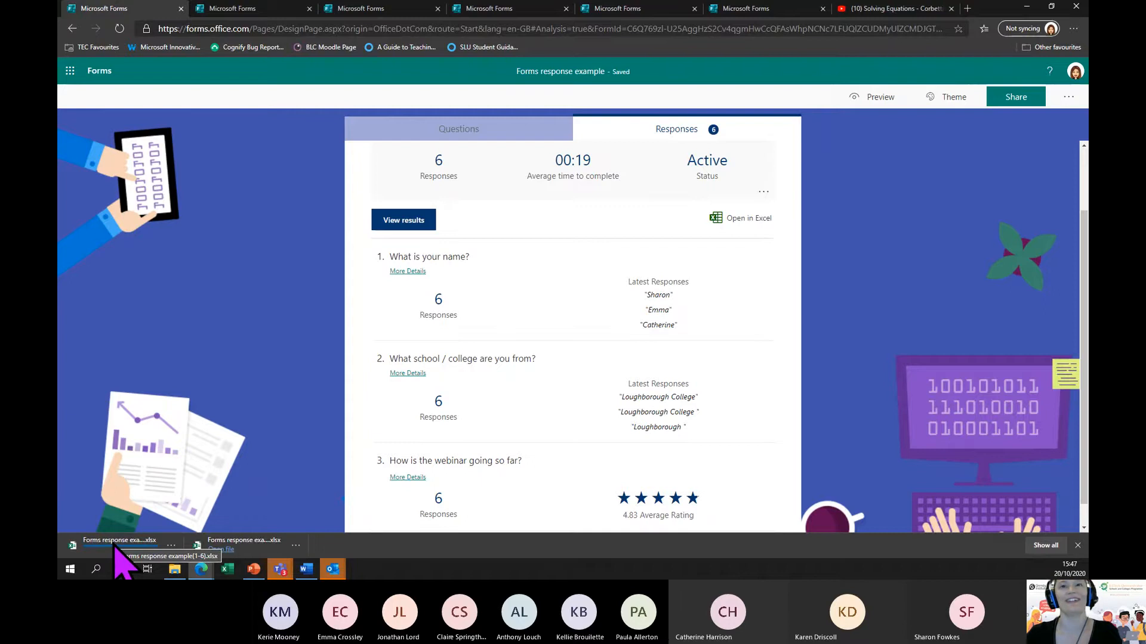
{"action": "left_click", "coordinate": [115, 550]}
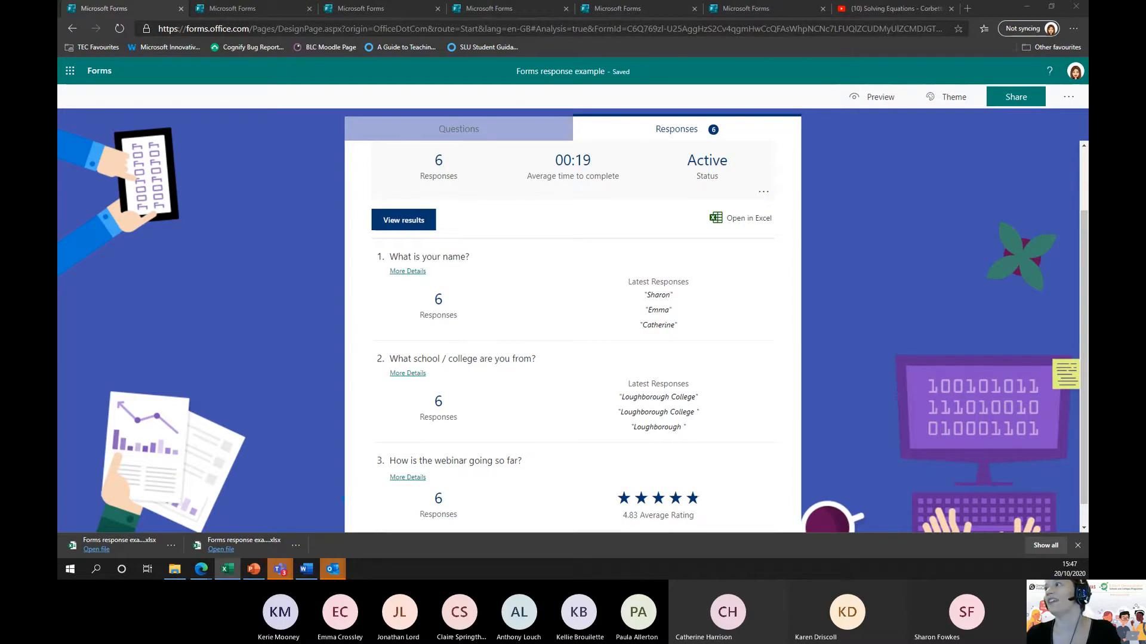
{"action": "left_click_drag", "start_coordinate": [1145, 197], "coordinate": [380, 170]}
{"action": "left_click", "coordinate": [481, 171]}
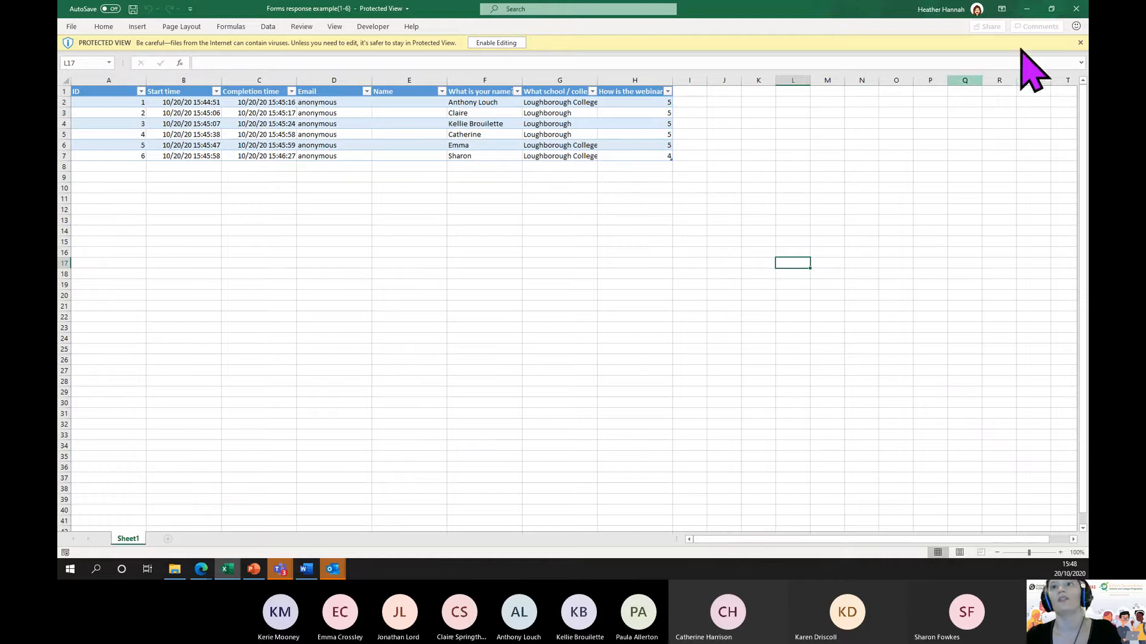
{"action": "left_click", "coordinate": [1076, 10]}
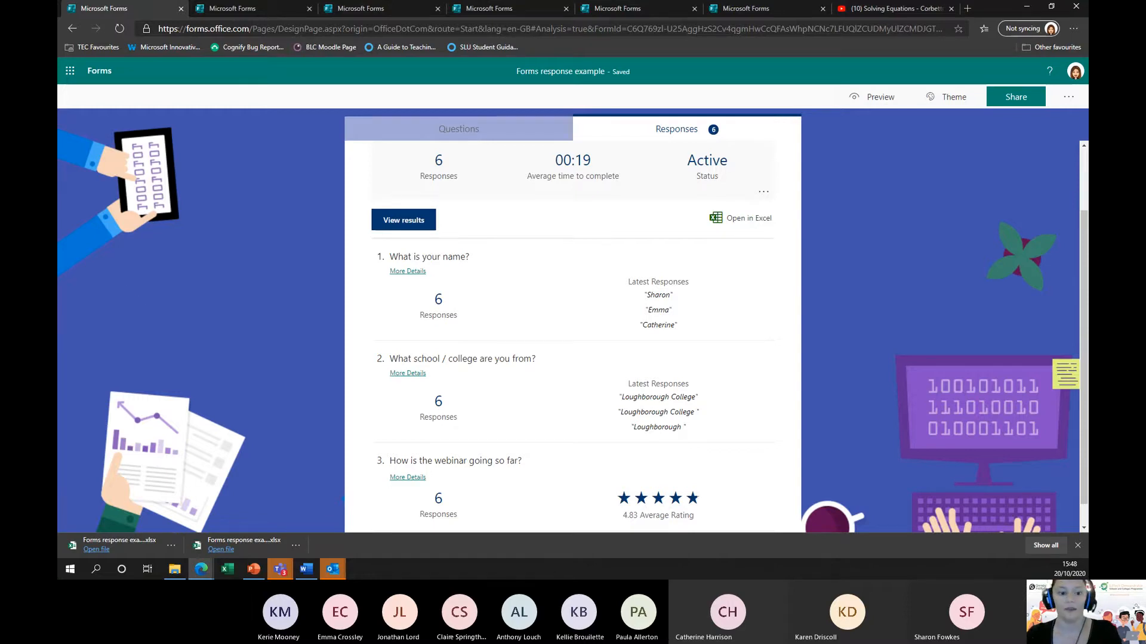
Step: Open the Microsoft Forms home page in a new browser tab from the Office 365 apps
{"action": "key", "text": "alt+Tab"}
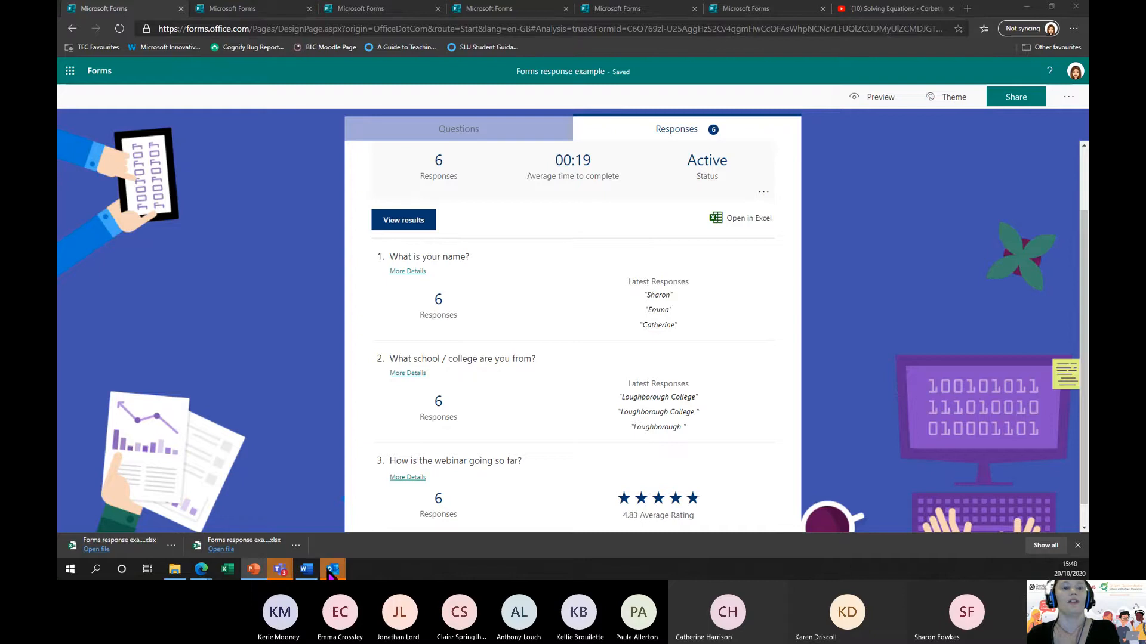
{"action": "left_click", "coordinate": [69, 73]}
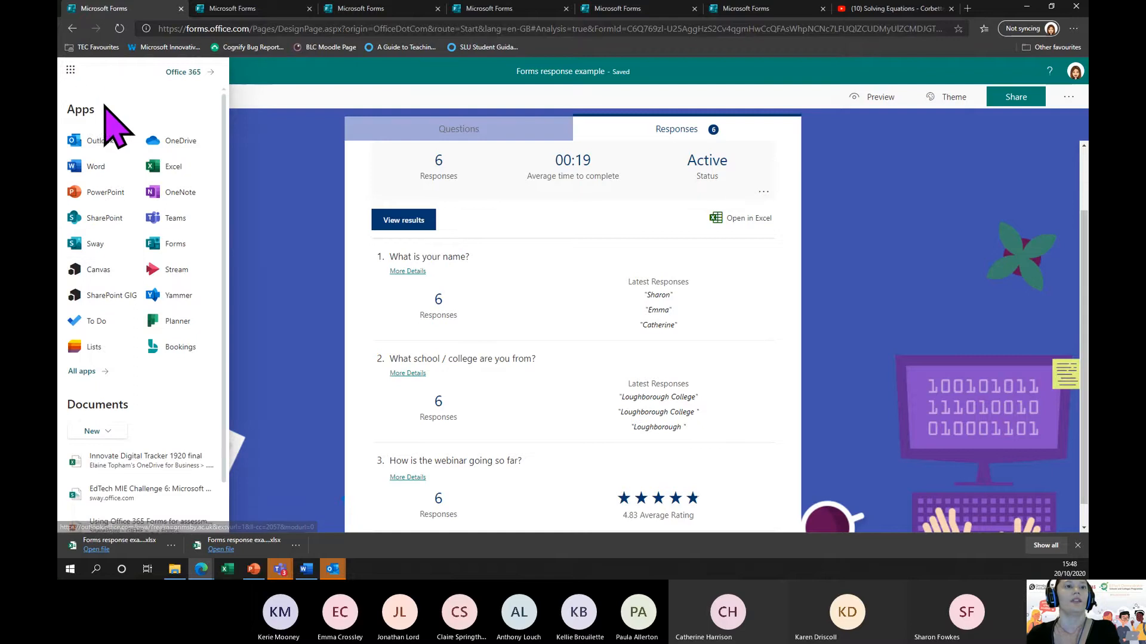
{"action": "right_click", "coordinate": [164, 246]}
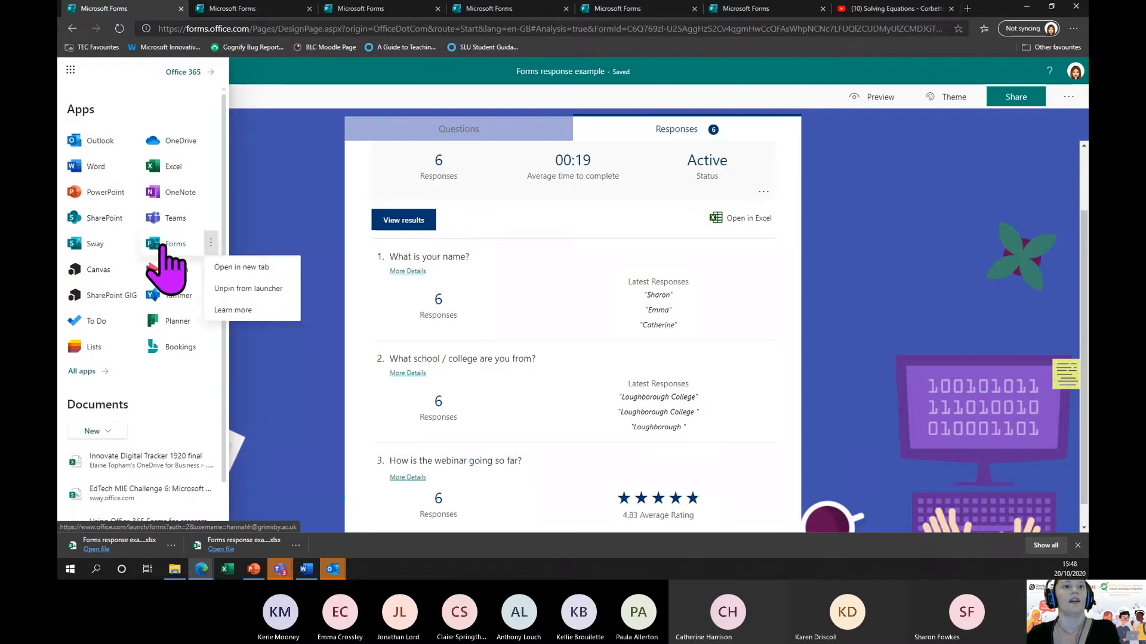
{"action": "left_click", "coordinate": [239, 267]}
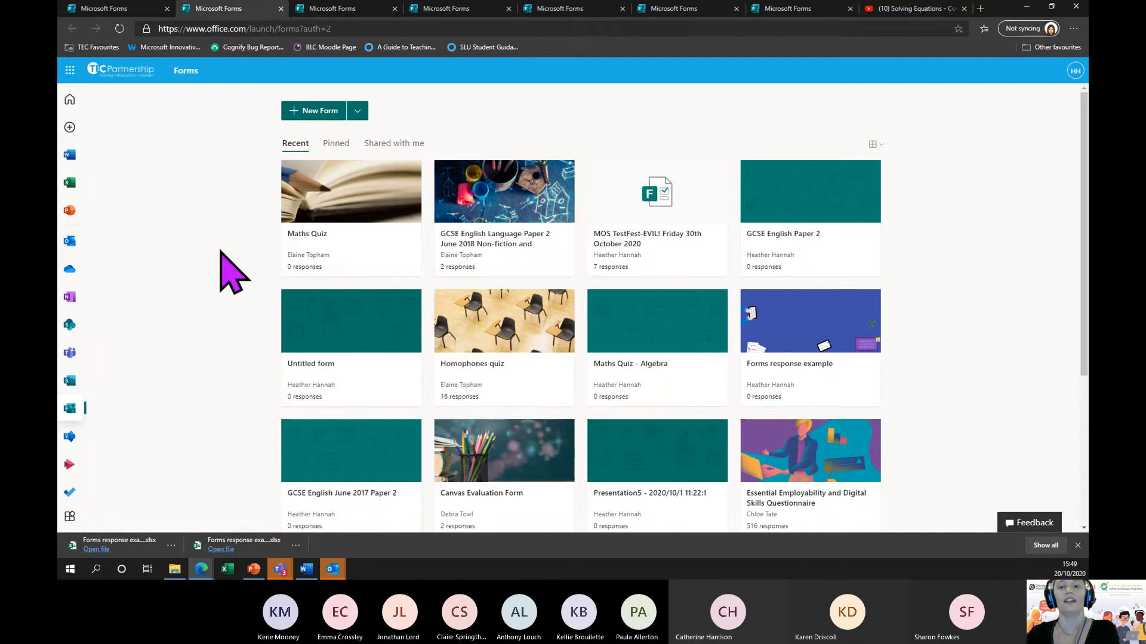
Step: Look through the recent forms, the group forms and the forms shared with the account, and return to the recent ones
{"action": "scroll", "coordinate": [214, 245], "scroll_direction": "down", "scroll_amount": 3}
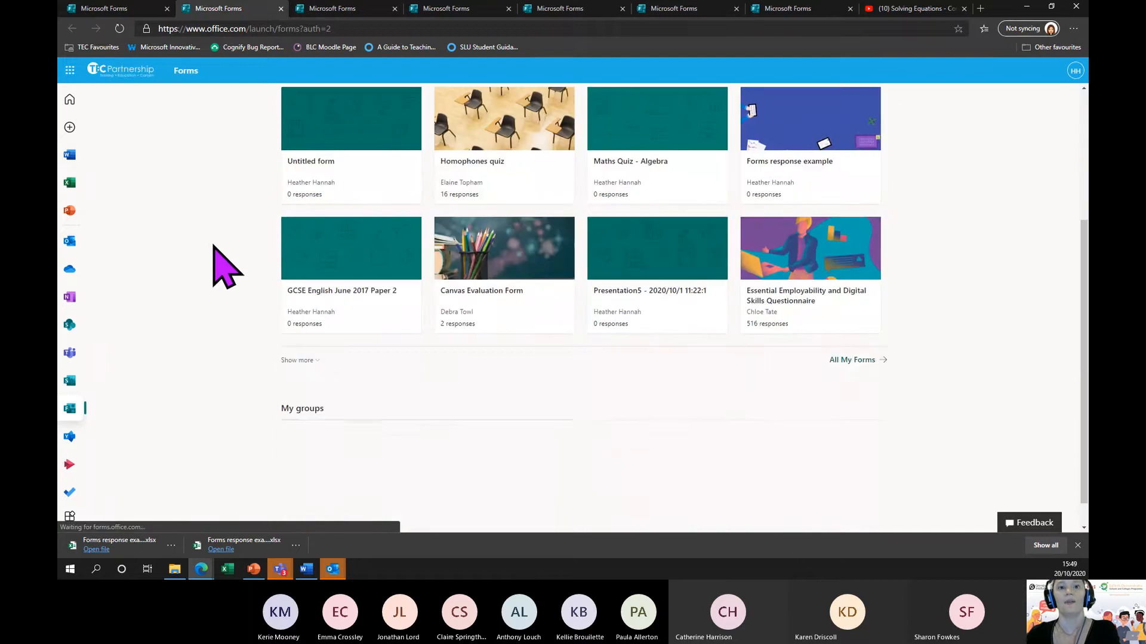
{"action": "scroll", "coordinate": [217, 263], "scroll_direction": "up", "scroll_amount": 3}
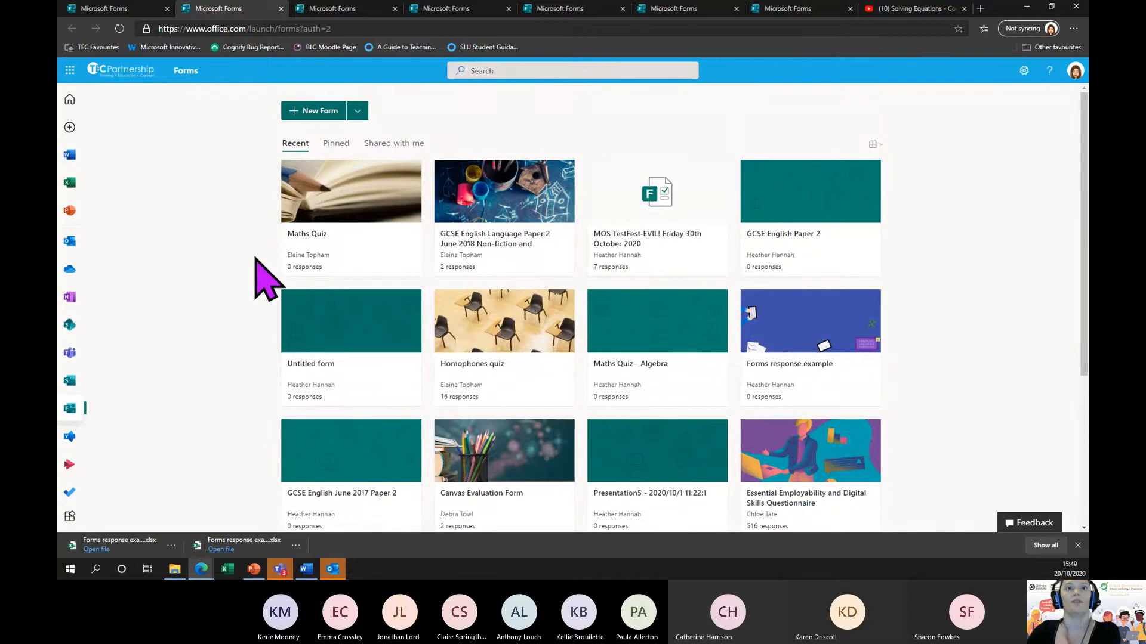
{"action": "left_click", "coordinate": [394, 146]}
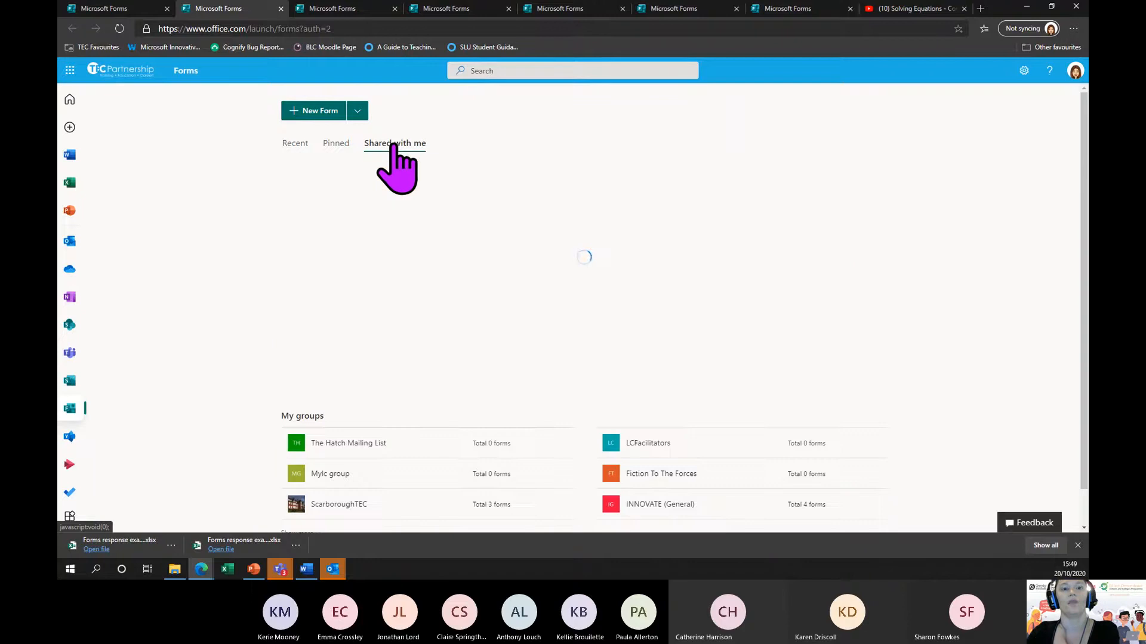
{"action": "left_click", "coordinate": [294, 145]}
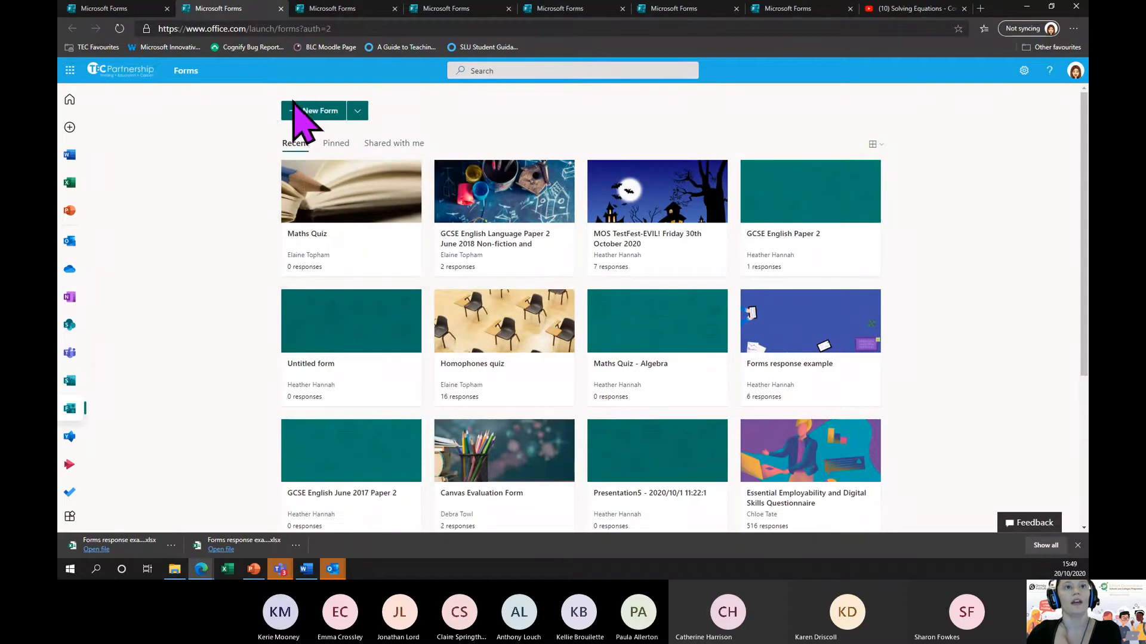
Step: Create a new quiz, then bring up the Adjectives (Accessibility Version) document in Word and move its restored window to the other monitor
{"action": "left_click", "coordinate": [358, 113]}
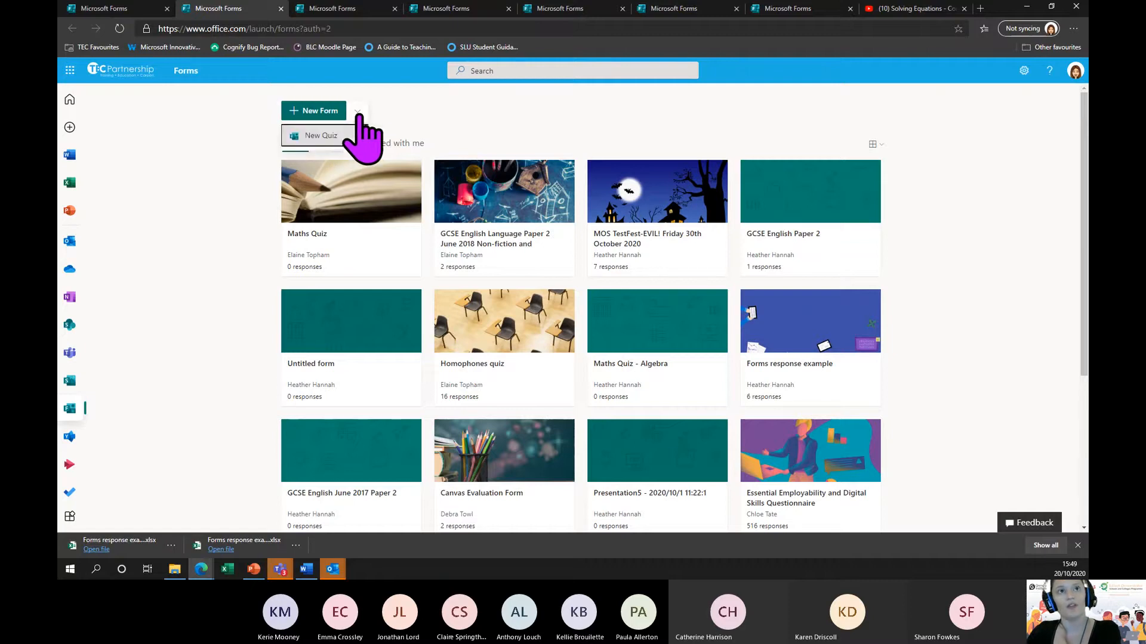
{"action": "left_click", "coordinate": [310, 137]}
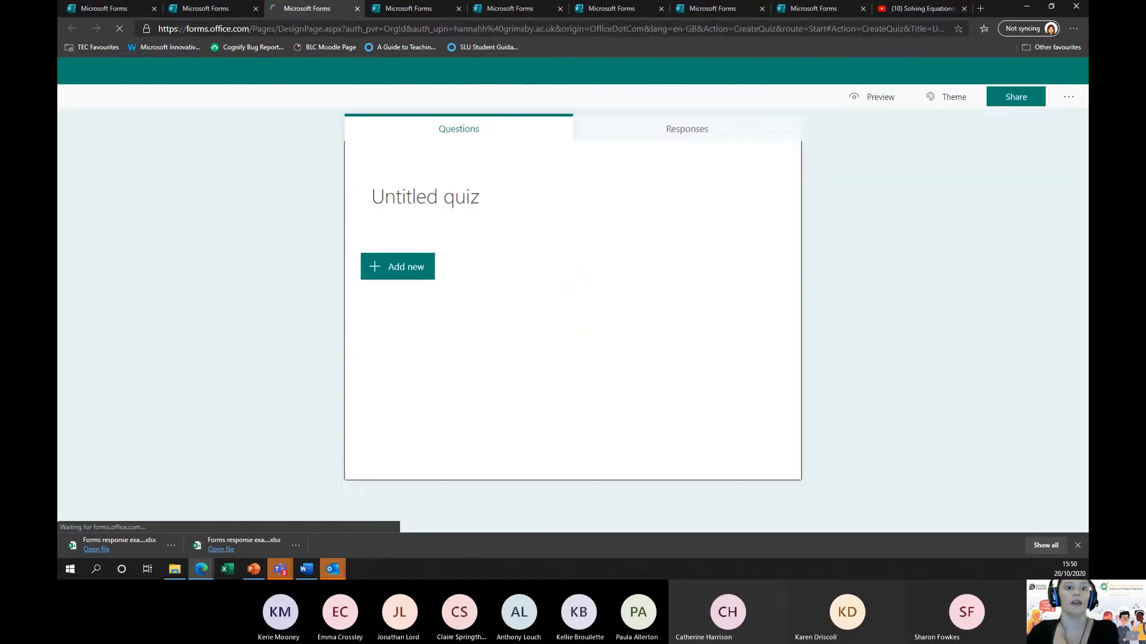
{"action": "left_click", "coordinate": [306, 570]}
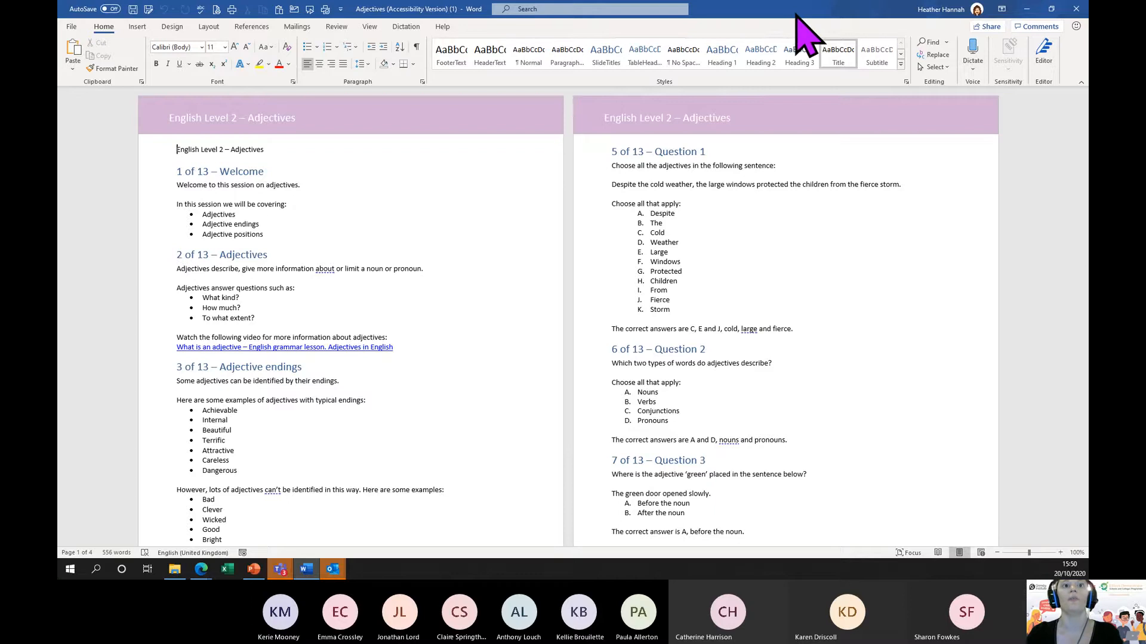
{"action": "double_click", "coordinate": [762, 13]}
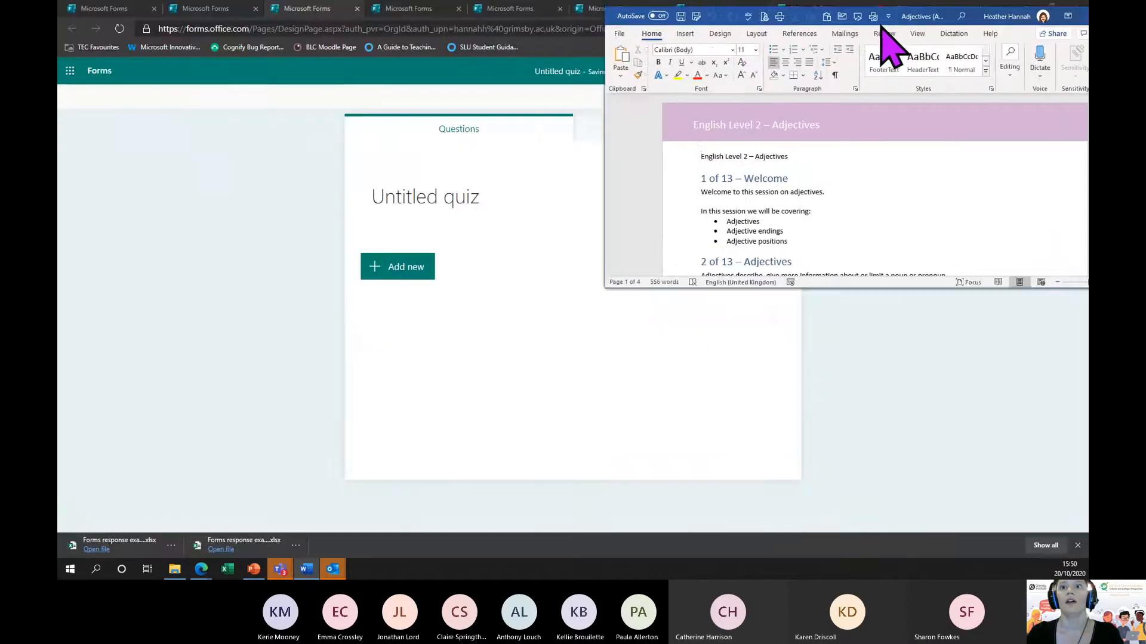
{"action": "left_click_drag", "start_coordinate": [881, 25], "coordinate": [1087, 108]}
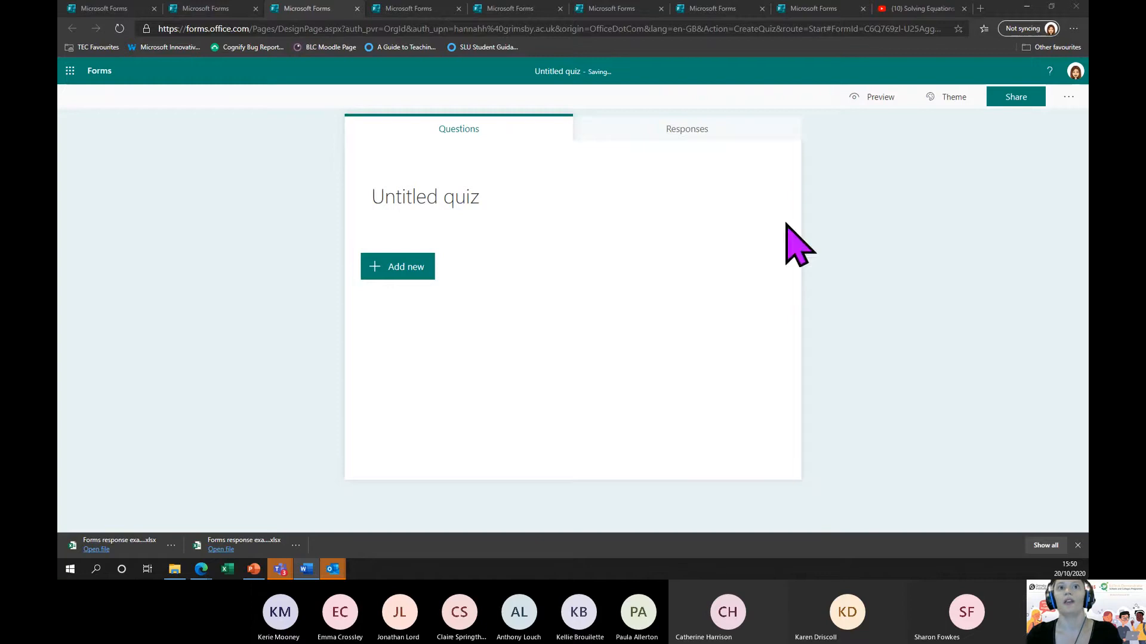
Step: Title the quiz "Adjectives" and give it the description "Quiz about adjectives for L2 English."
{"action": "left_click", "coordinate": [494, 202]}
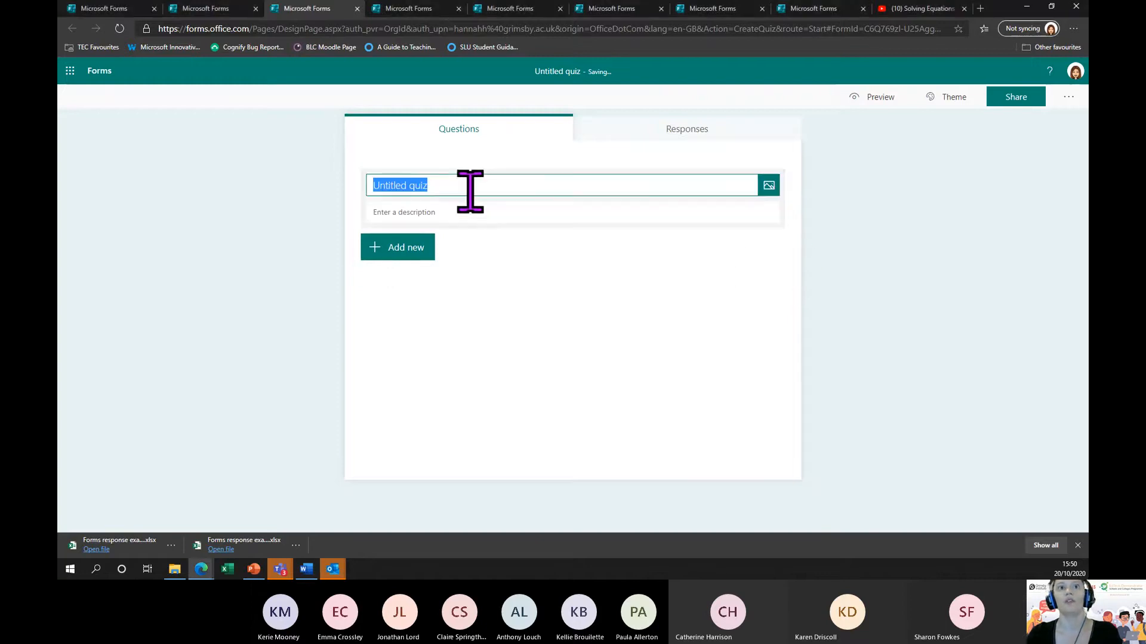
{"action": "type", "text": "Adjectives"}
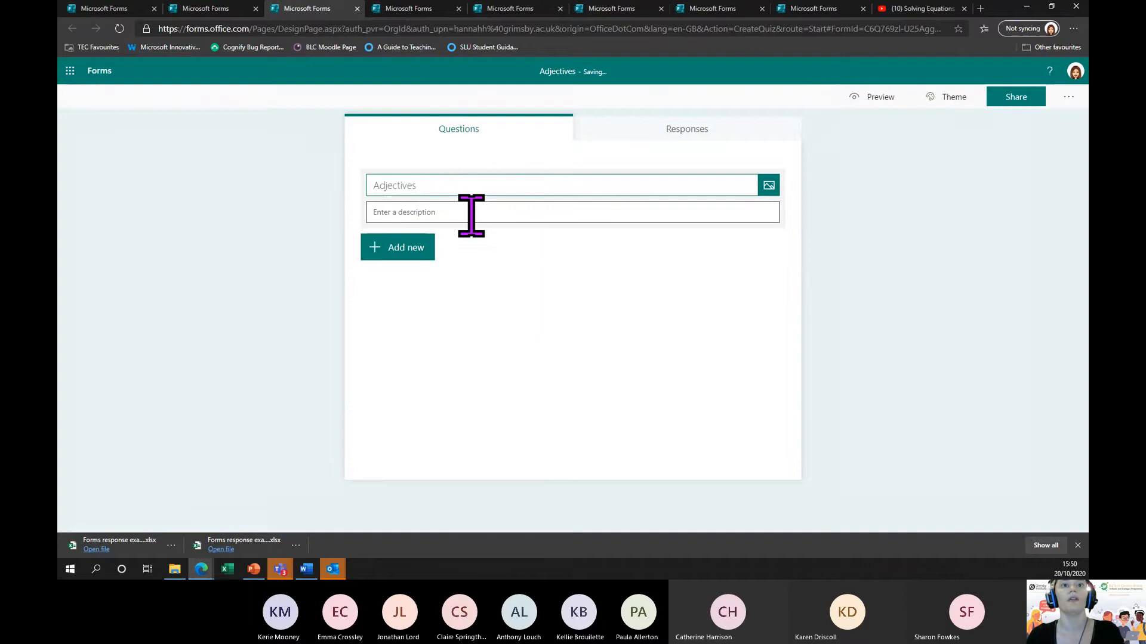
{"action": "left_click", "coordinate": [471, 213]}
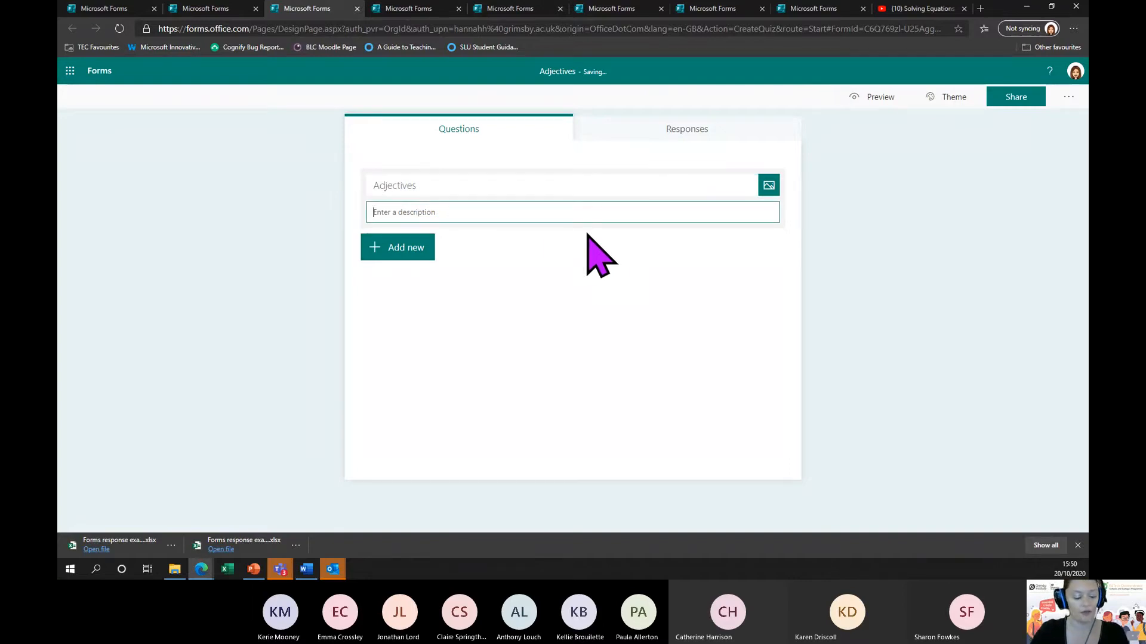
{"action": "type", "text": "Qu"}
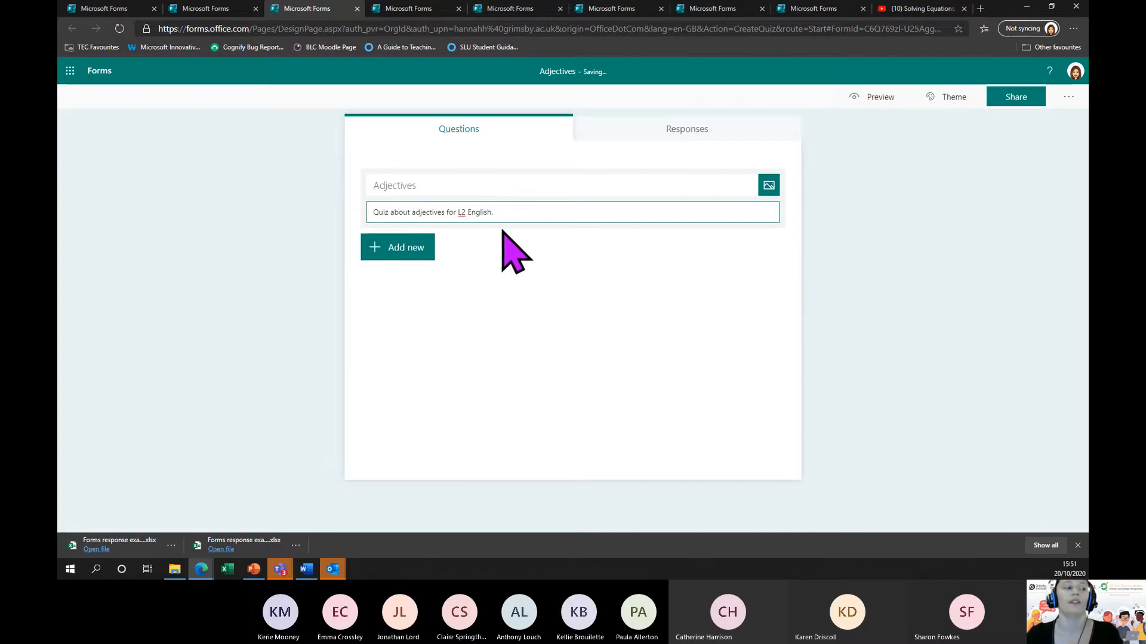
Step: Search Bing images for "words" and try to add the coloured word-cloud picture to the quiz title
{"action": "left_click", "coordinate": [774, 191]}
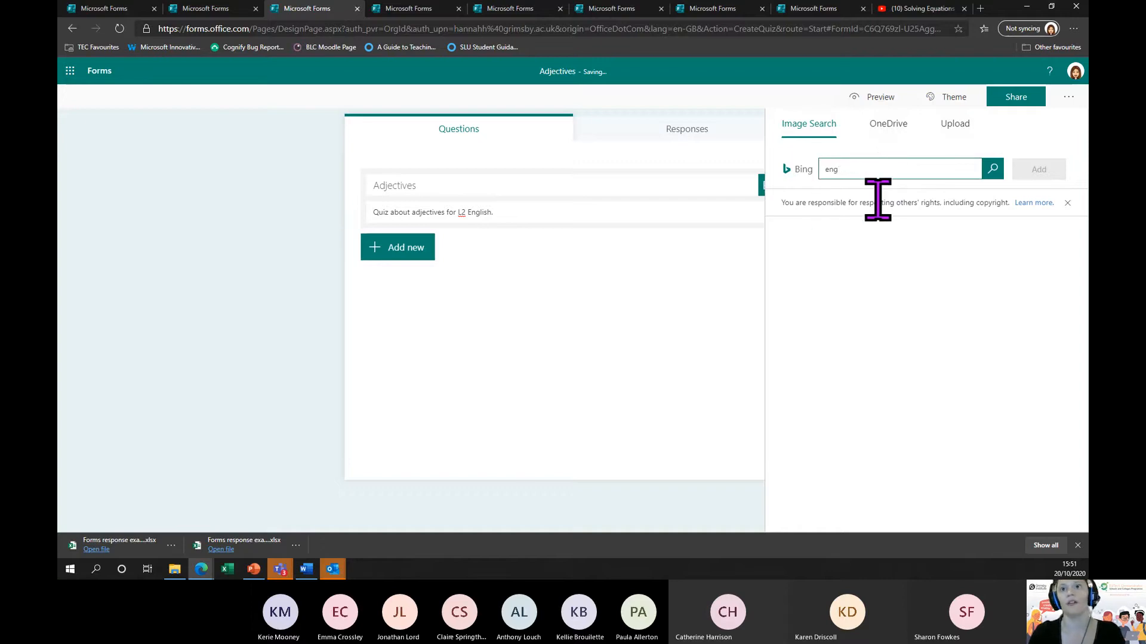
{"action": "type", "text": "words"}
{"action": "key", "text": "Return"}
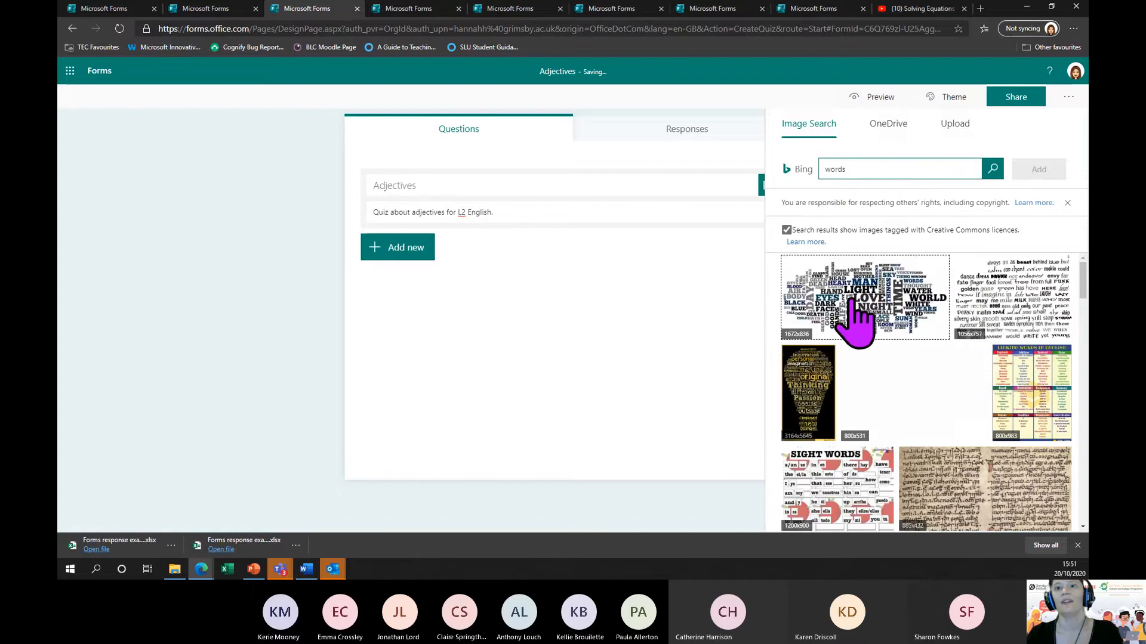
{"action": "left_click", "coordinate": [882, 312]}
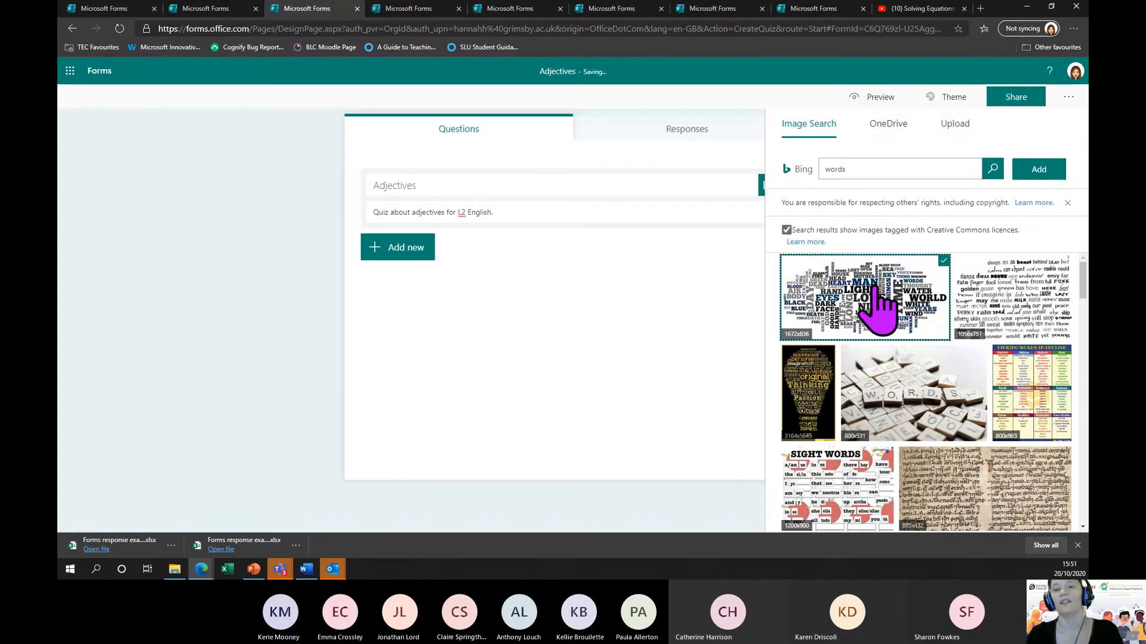
{"action": "left_click", "coordinate": [1039, 170]}
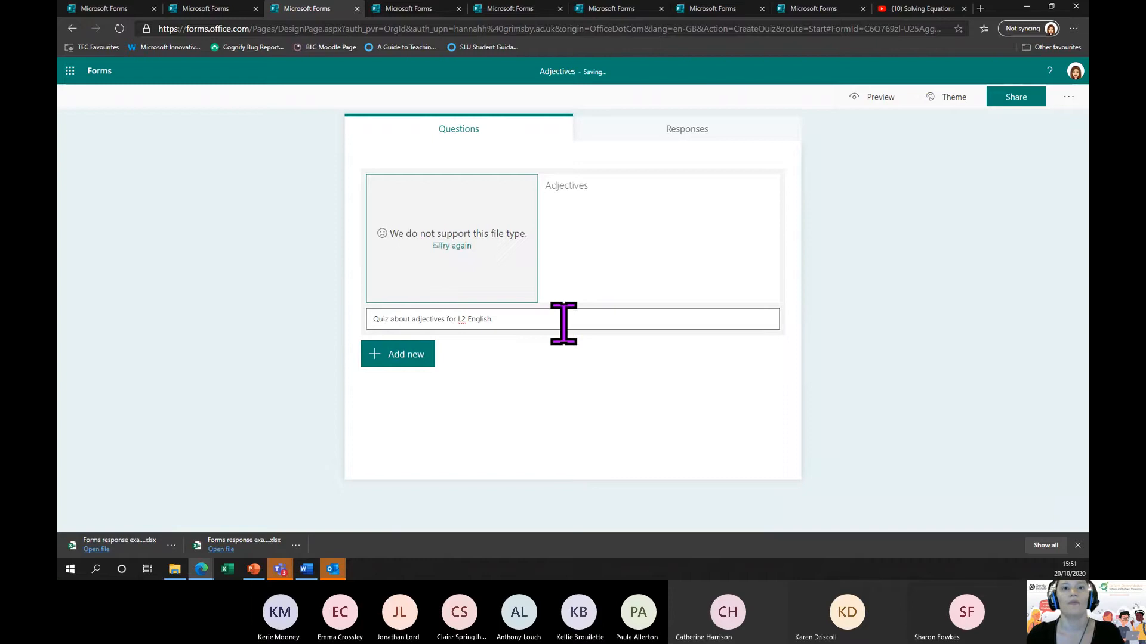
Step: Retry the title image with the black-and-white picture of the thousand most common words
{"action": "left_click", "coordinate": [456, 246]}
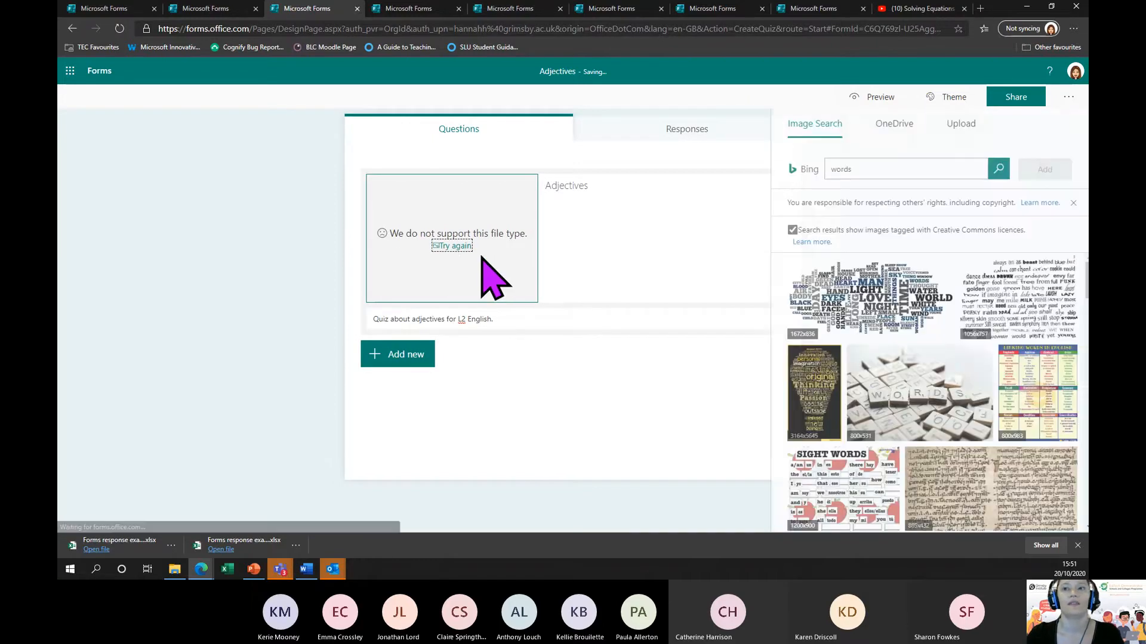
{"action": "left_click", "coordinate": [1019, 325]}
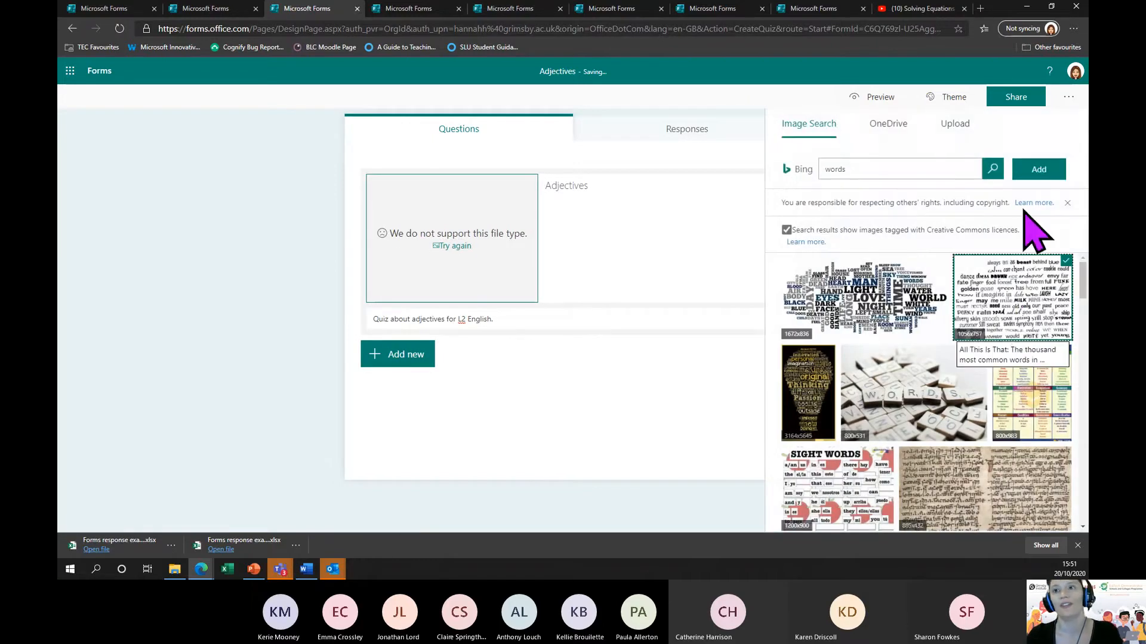
{"action": "left_click", "coordinate": [1037, 170]}
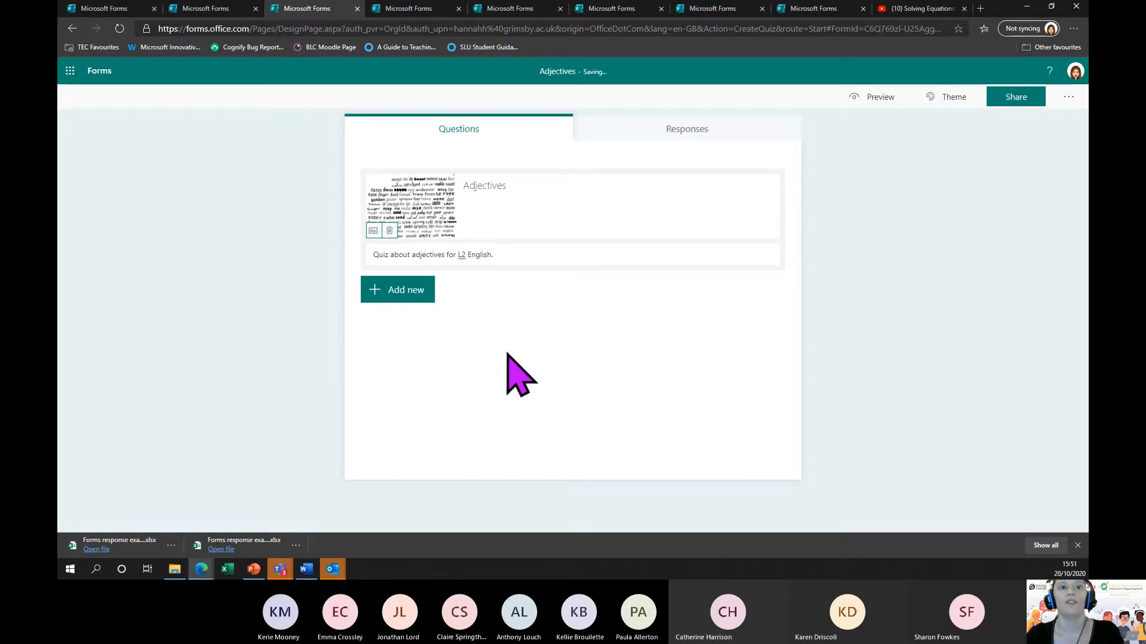
Step: Add a choice question reading "Watch the video and then answer the following question:"
{"action": "left_click", "coordinate": [388, 302]}
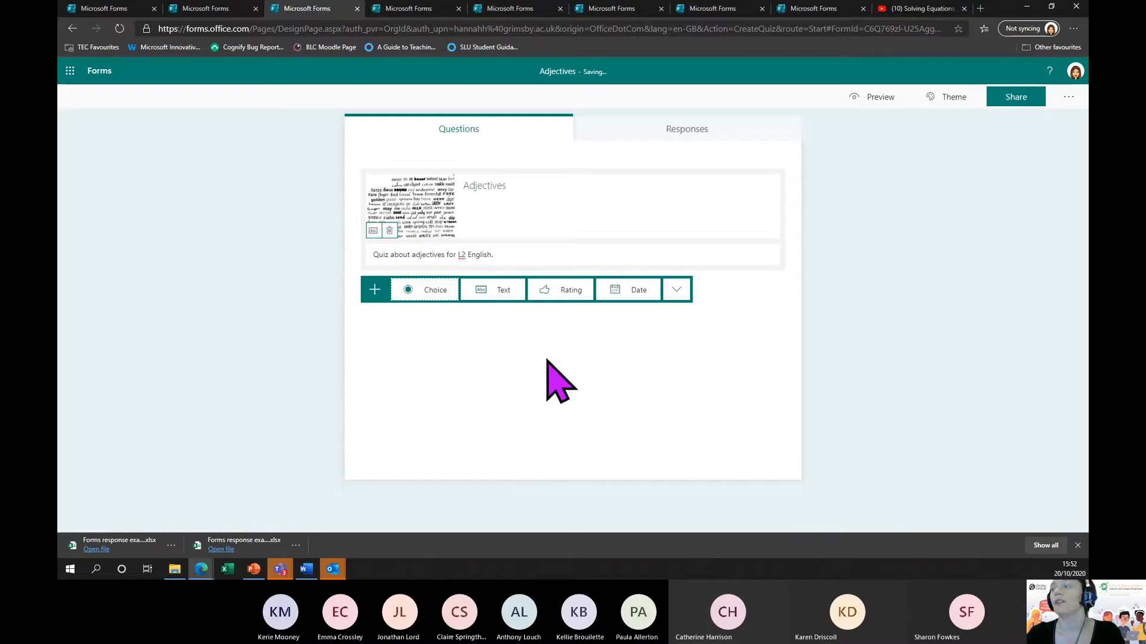
{"action": "left_click", "coordinate": [421, 300]}
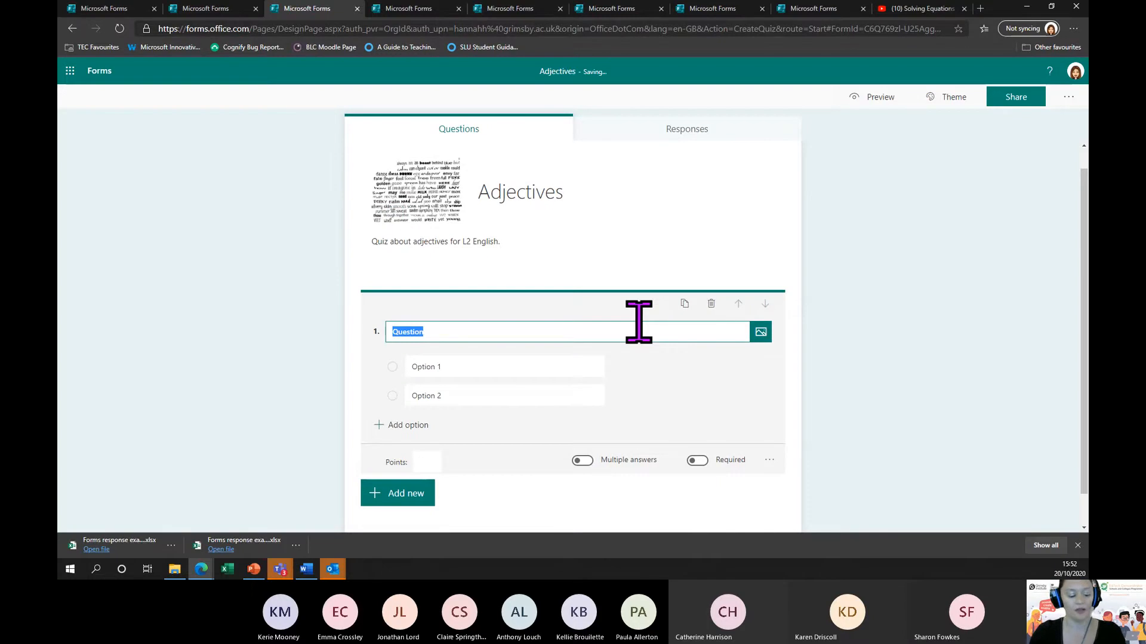
{"action": "type", "text": "Wsat"}
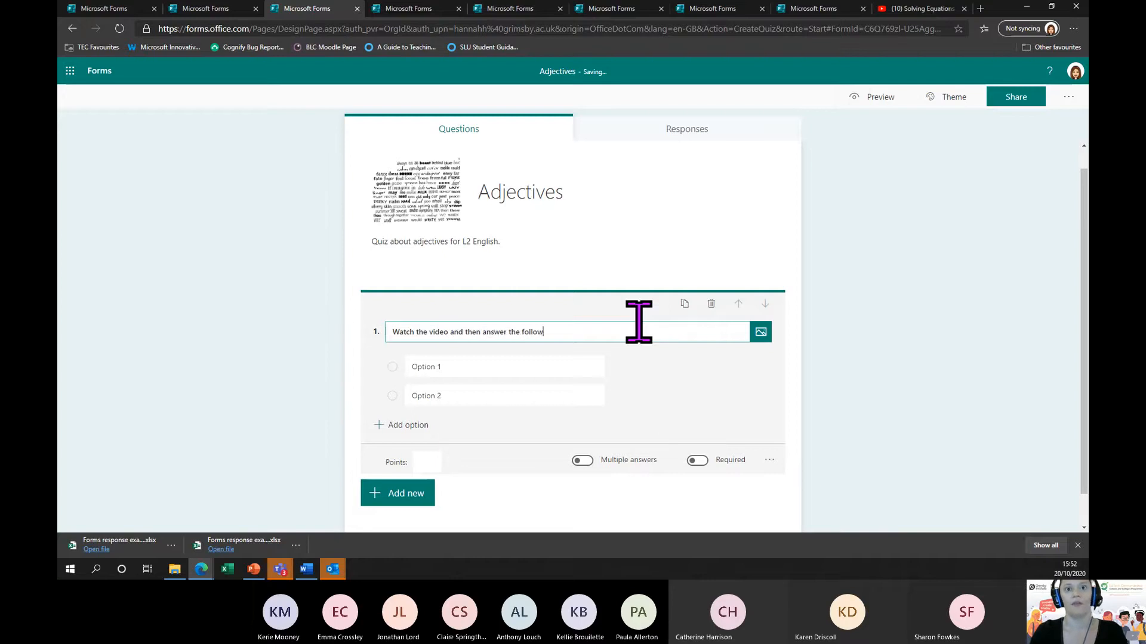
{"action": "type", "text": "ion"}
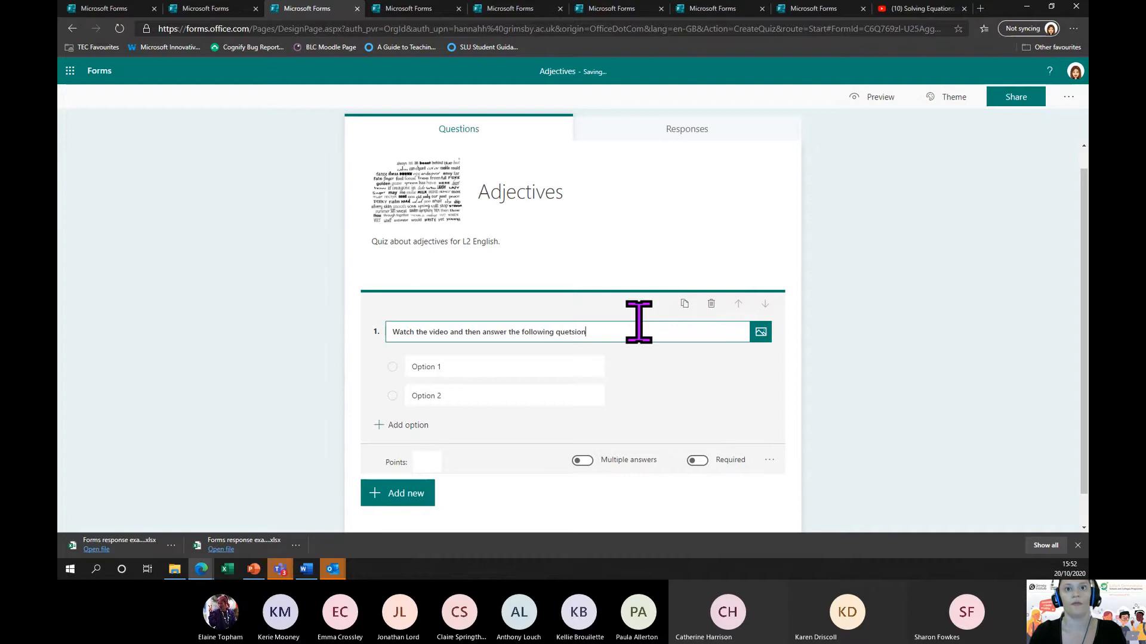
{"action": "key", "text": "BackSpace"}
{"action": "type", "text": "stion:"}
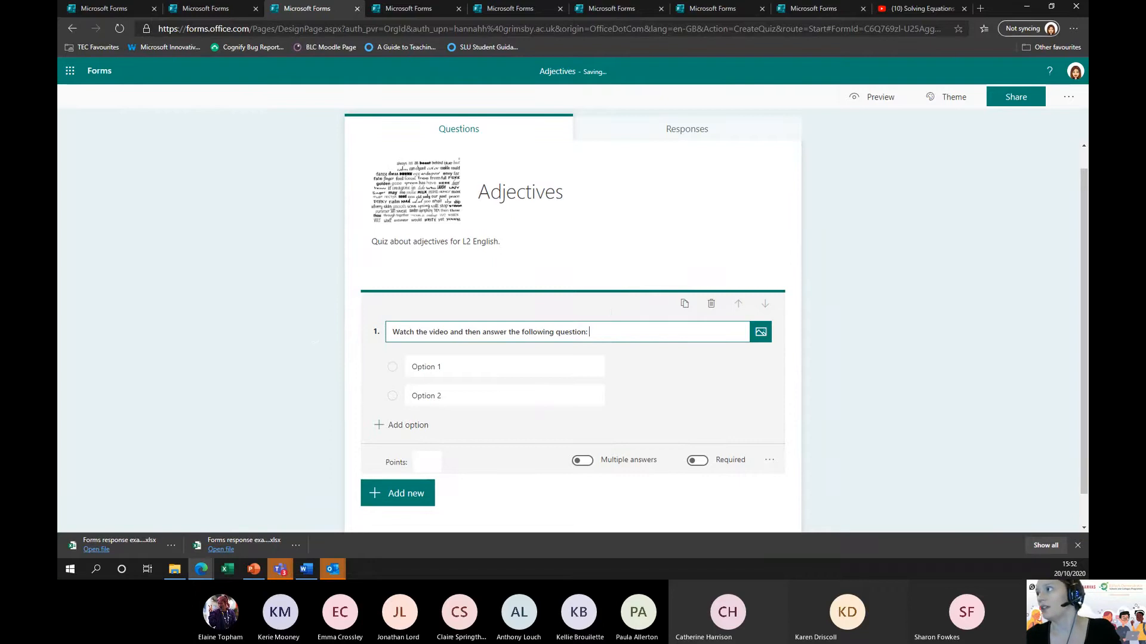
Step: From the Word document, add on a new line "Choose all the adjectives in the following sentence:" and the sentence beginning "Despite the cold weather"
{"action": "key", "text": "alt+Tab"}
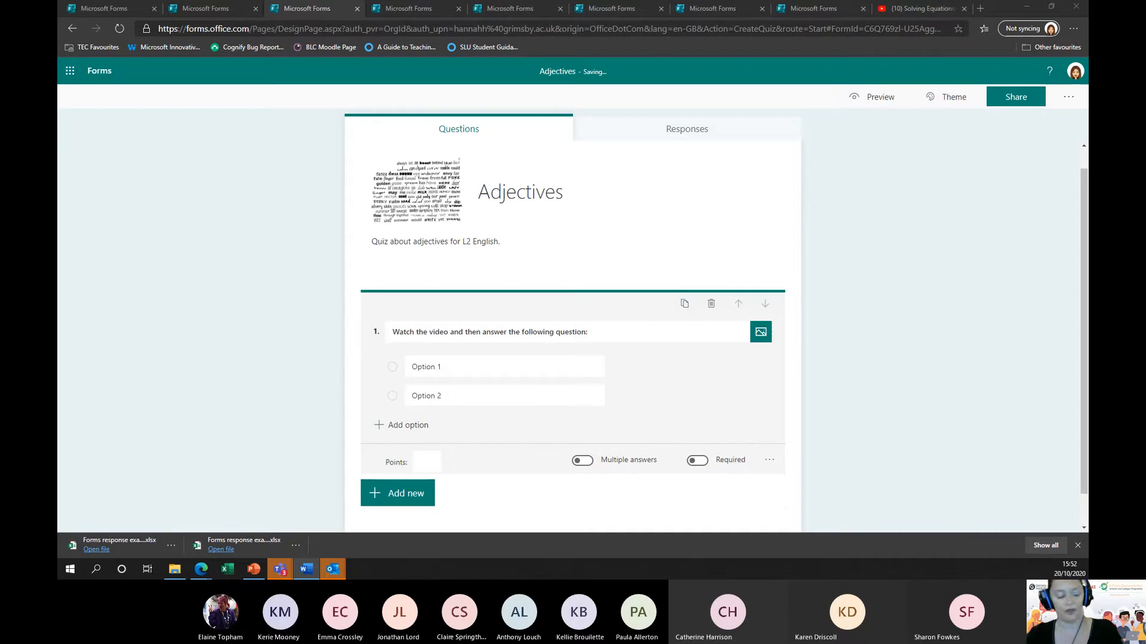
{"action": "left_click", "coordinate": [638, 331]}
{"action": "type", "text": "Choose all the adjectives in the following sentence:  Despite the cold weather, the large windows protected the children from the fierce storm."}
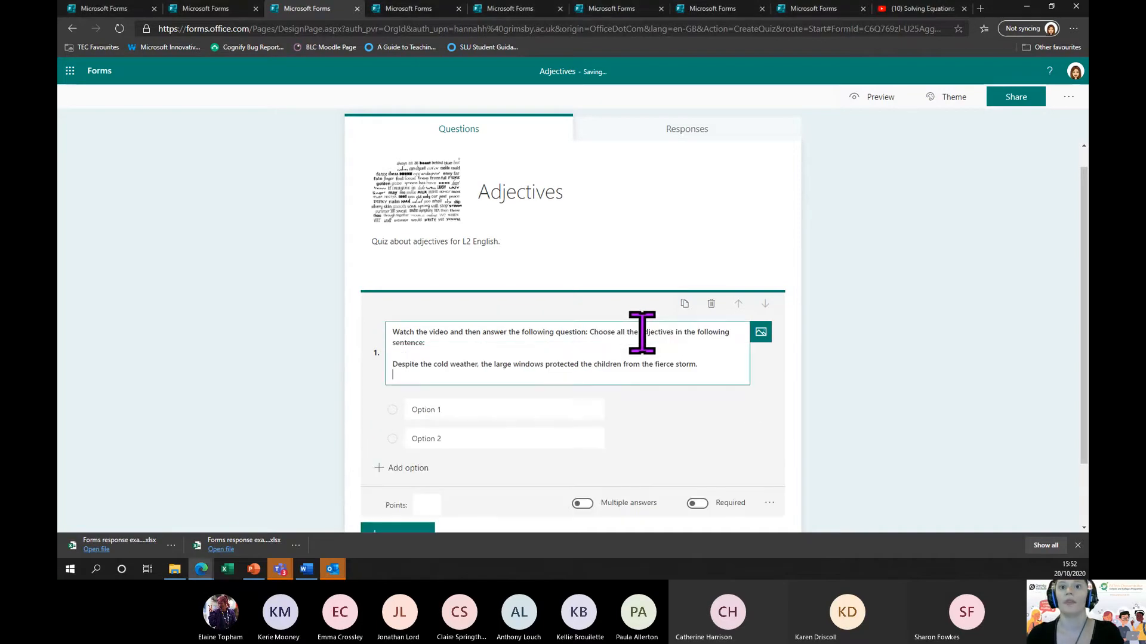
{"action": "left_click_drag", "start_coordinate": [591, 332], "coordinate": [732, 344]}
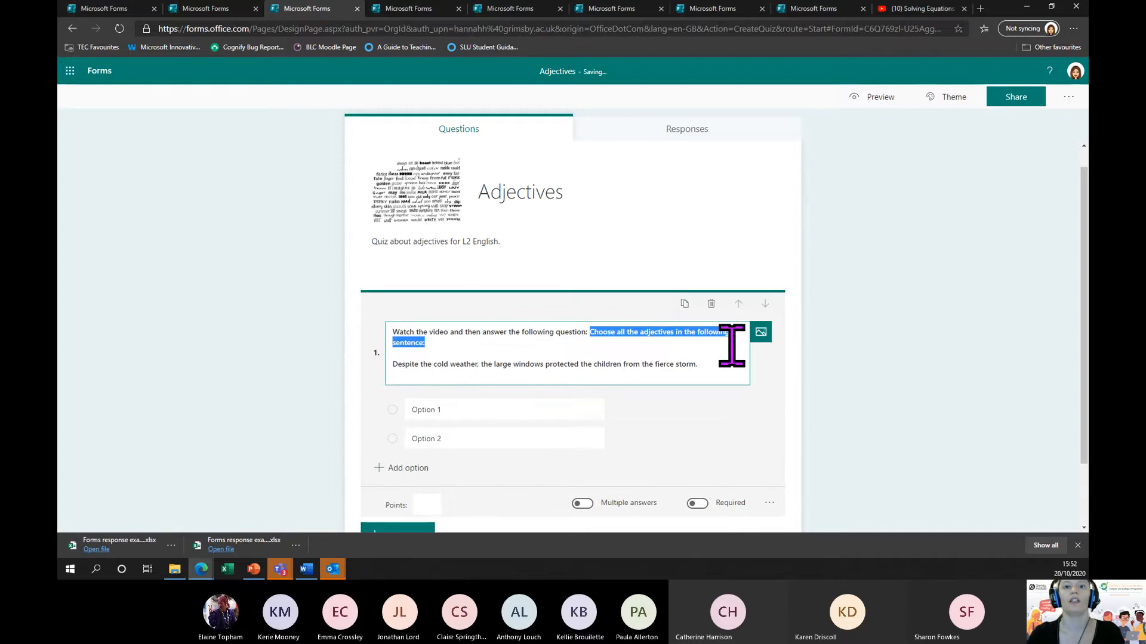
{"action": "key", "text": "Left"}
{"action": "key", "text": "Return"}
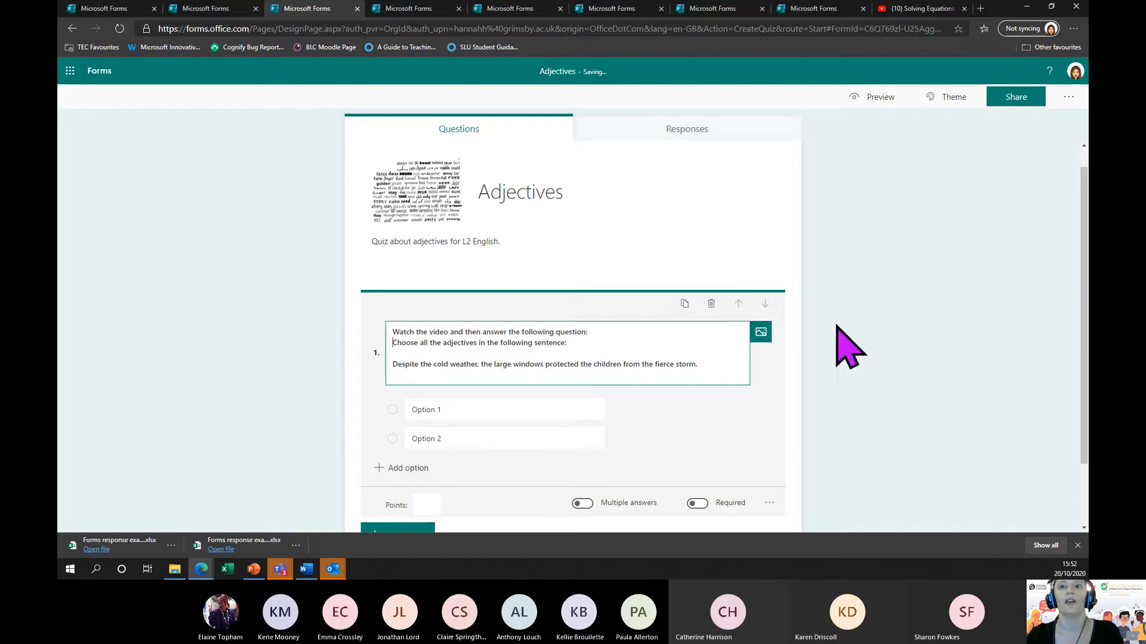
Step: Insert the YouTube video into question 1 using the video link copied from the Word document
{"action": "left_click", "coordinate": [762, 334]}
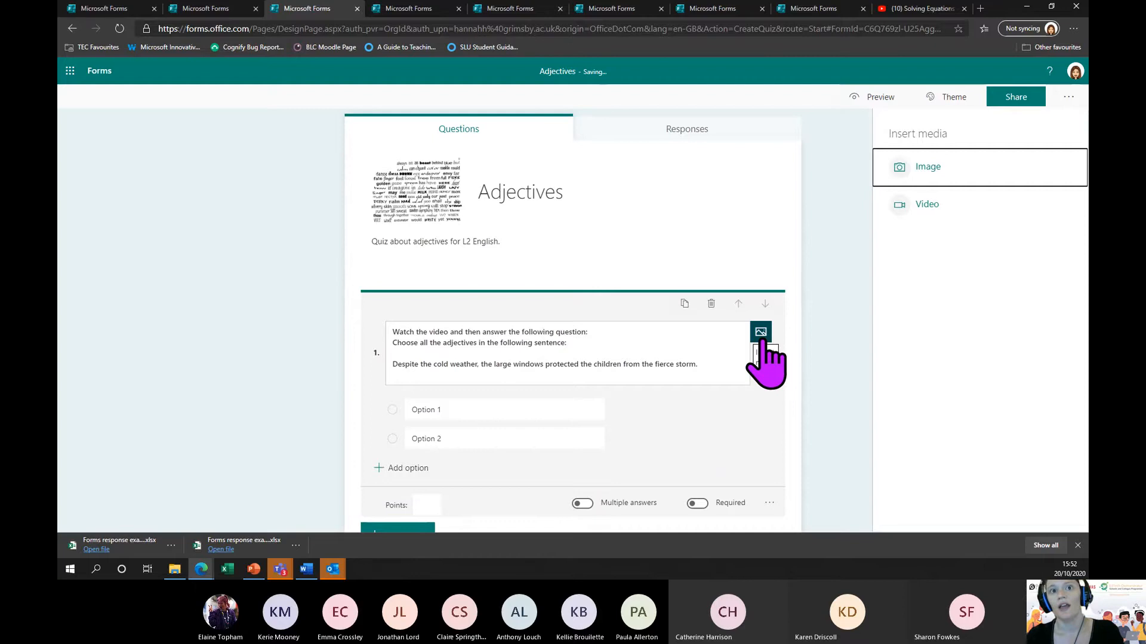
{"action": "left_click", "coordinate": [919, 219]}
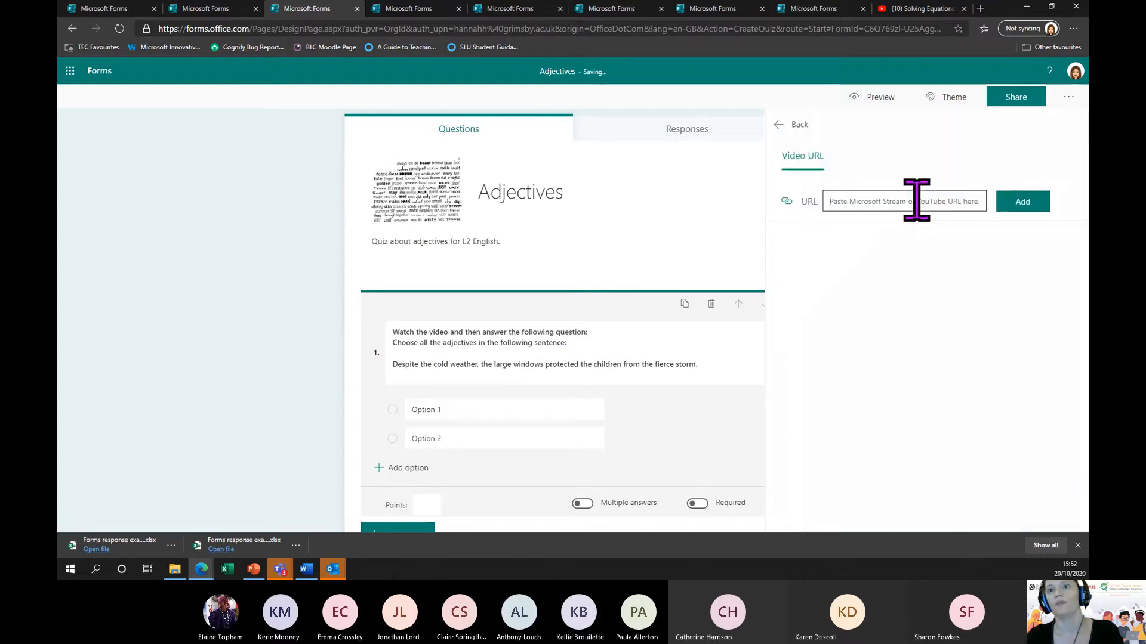
{"action": "key", "text": "alt+Tab"}
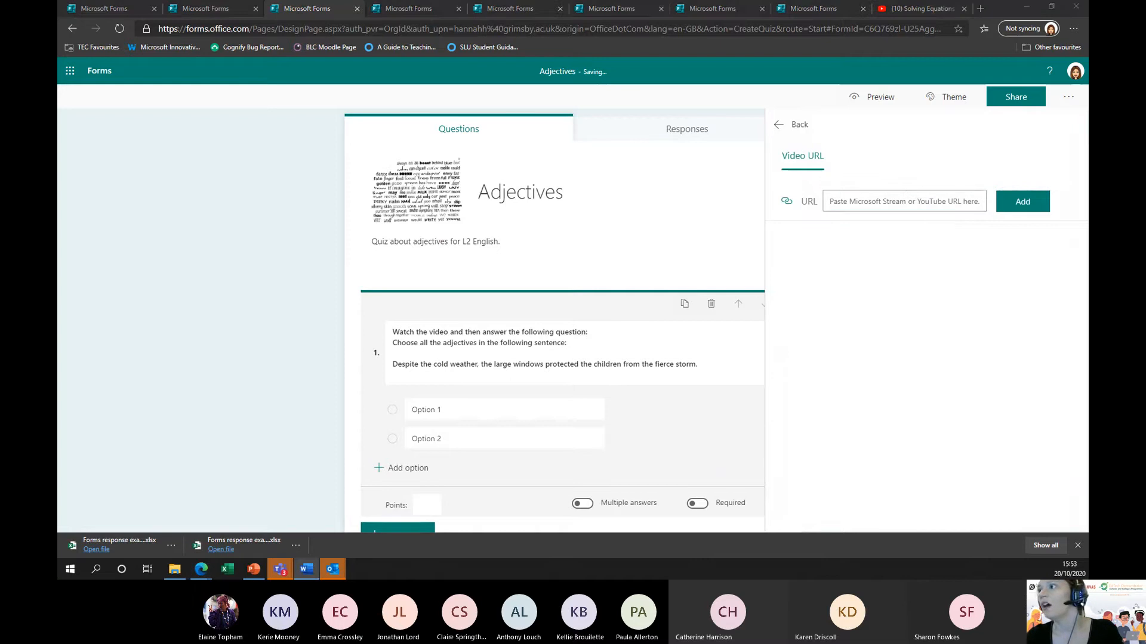
{"action": "left_click", "coordinate": [847, 202]}
{"action": "key", "text": "ctrl+v"}
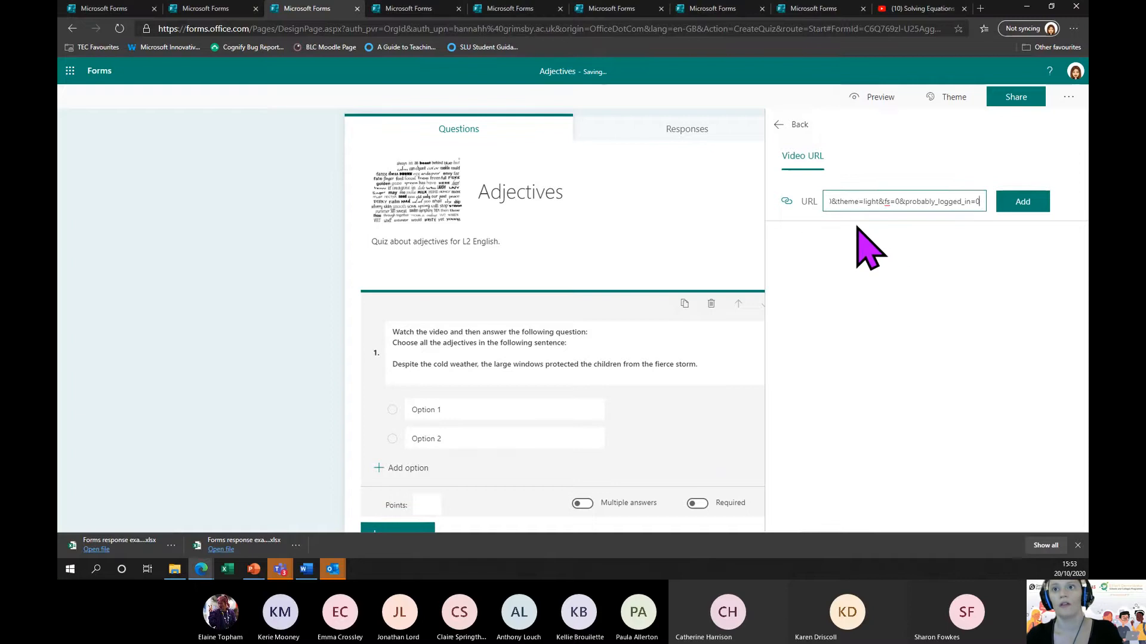
{"action": "left_click", "coordinate": [1012, 206]}
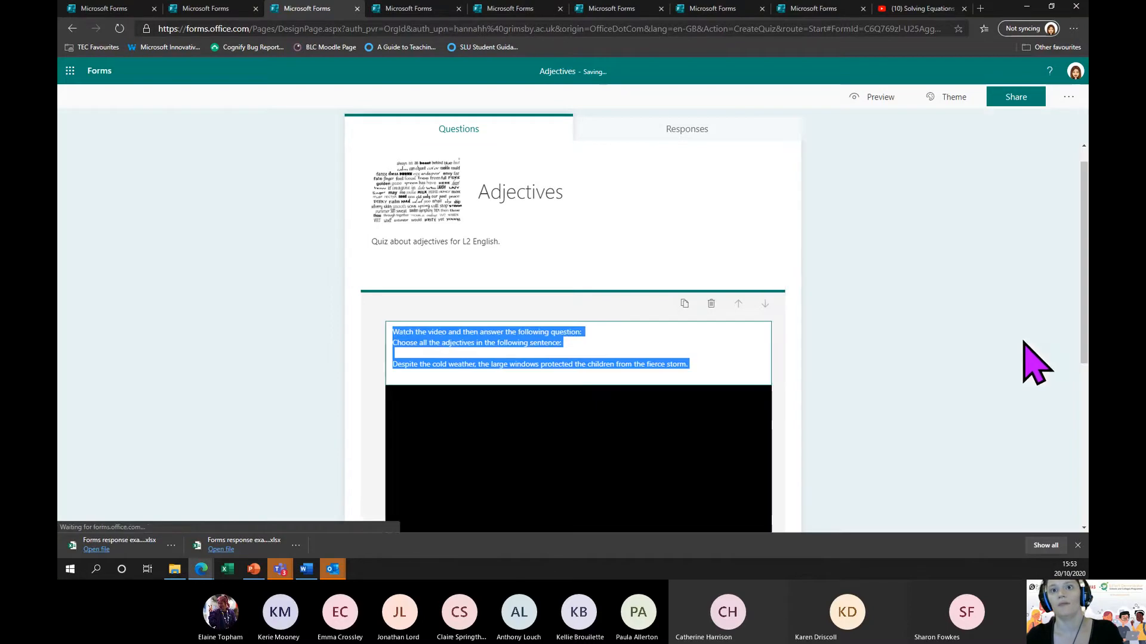
{"action": "left_click", "coordinate": [787, 425]}
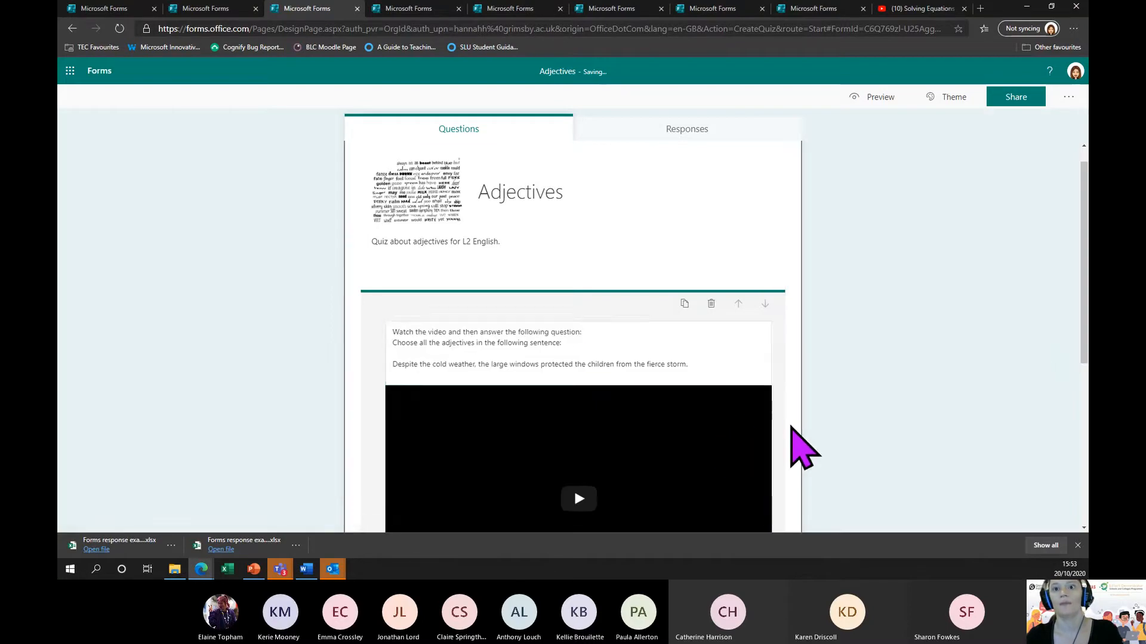
Step: Fill question 1's first two answer options with "A. Despite" and "B. The" copied from the Word document
{"action": "scroll", "coordinate": [761, 426], "scroll_direction": "down", "scroll_amount": 2}
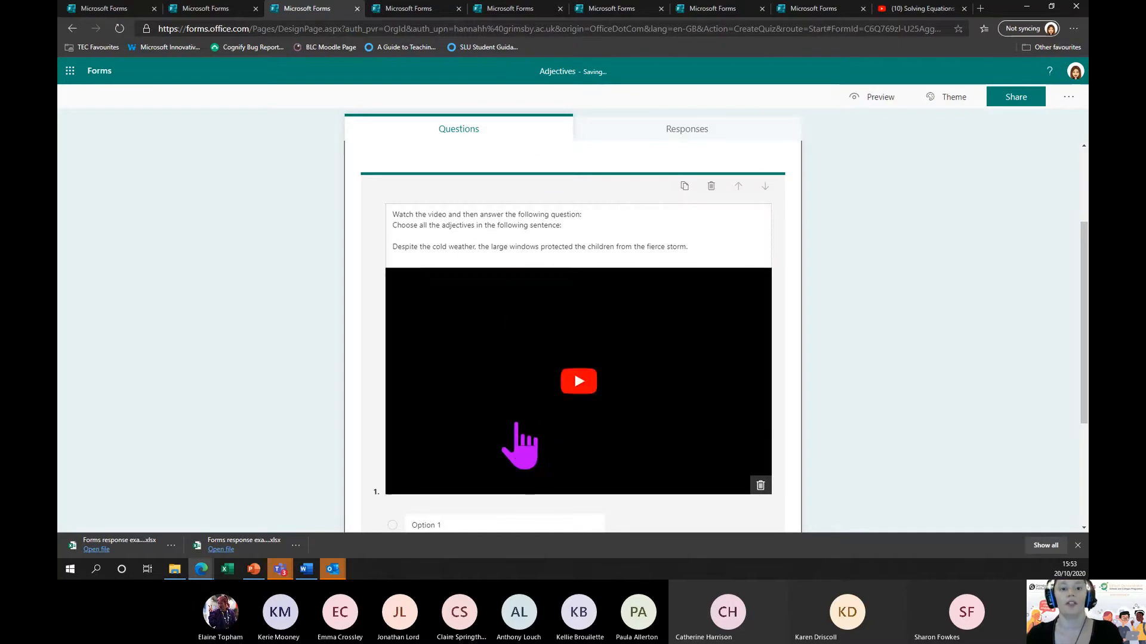
{"action": "scroll", "coordinate": [517, 423], "scroll_direction": "down", "scroll_amount": 2}
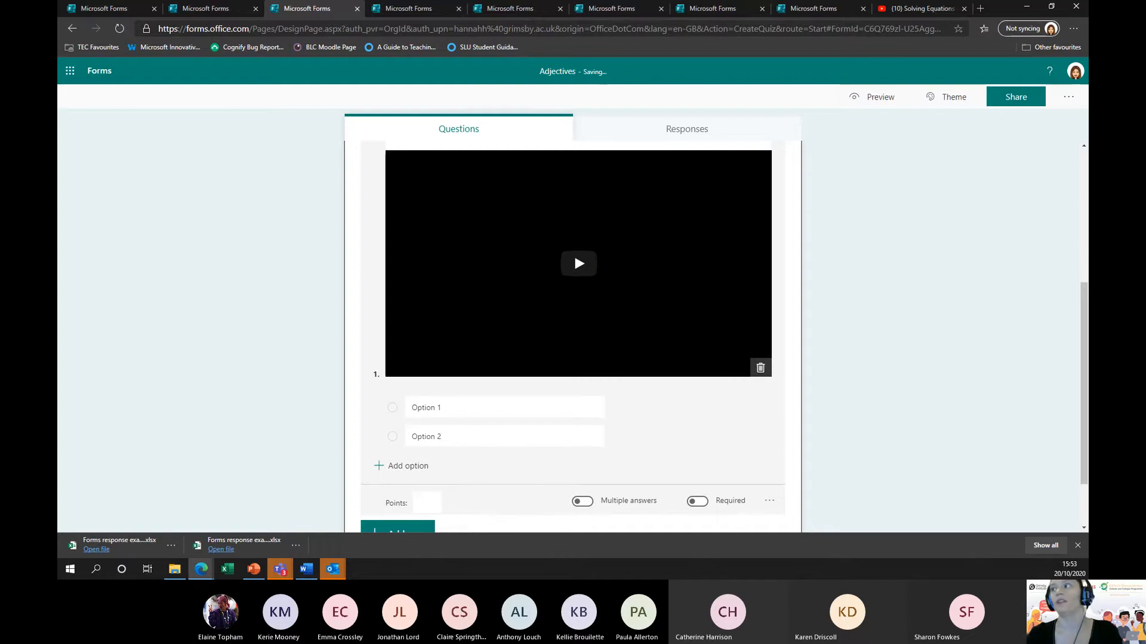
{"action": "key", "text": "alt+Tab"}
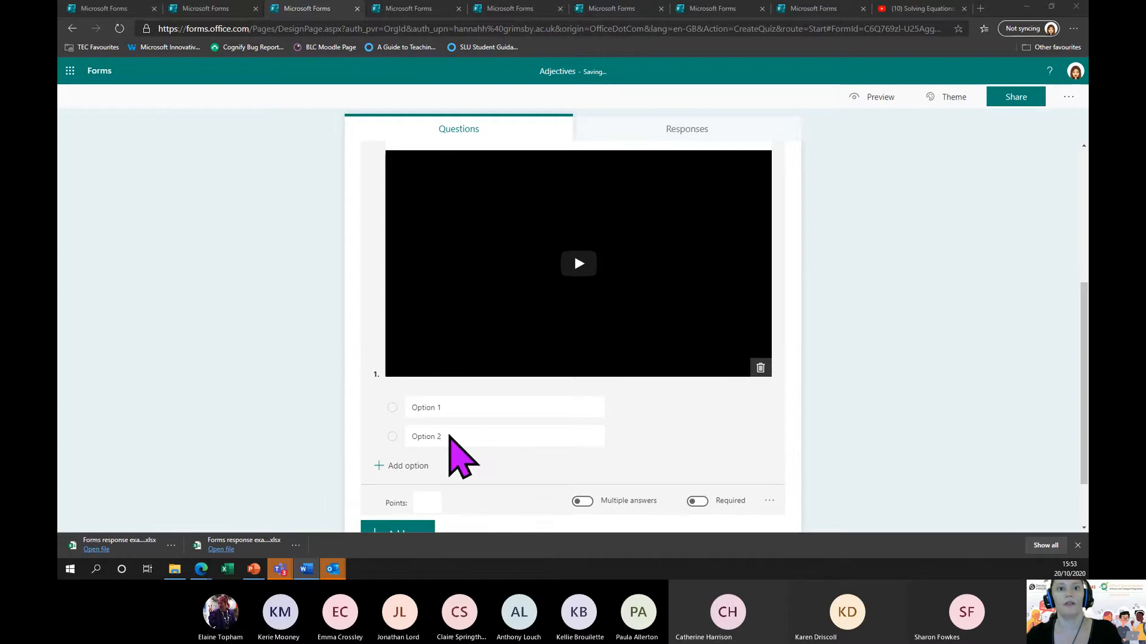
{"action": "left_click", "coordinate": [455, 409]}
{"action": "type", "text": "A.\tDespite"}
{"action": "left_click", "coordinate": [463, 436]}
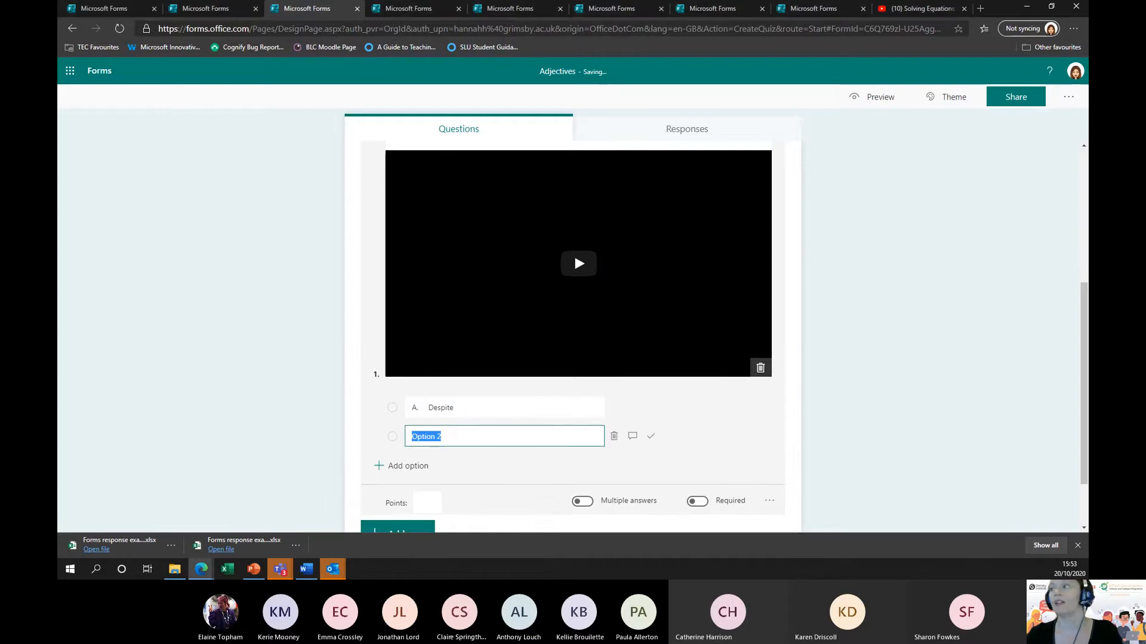
{"action": "key", "text": "alt+Tab"}
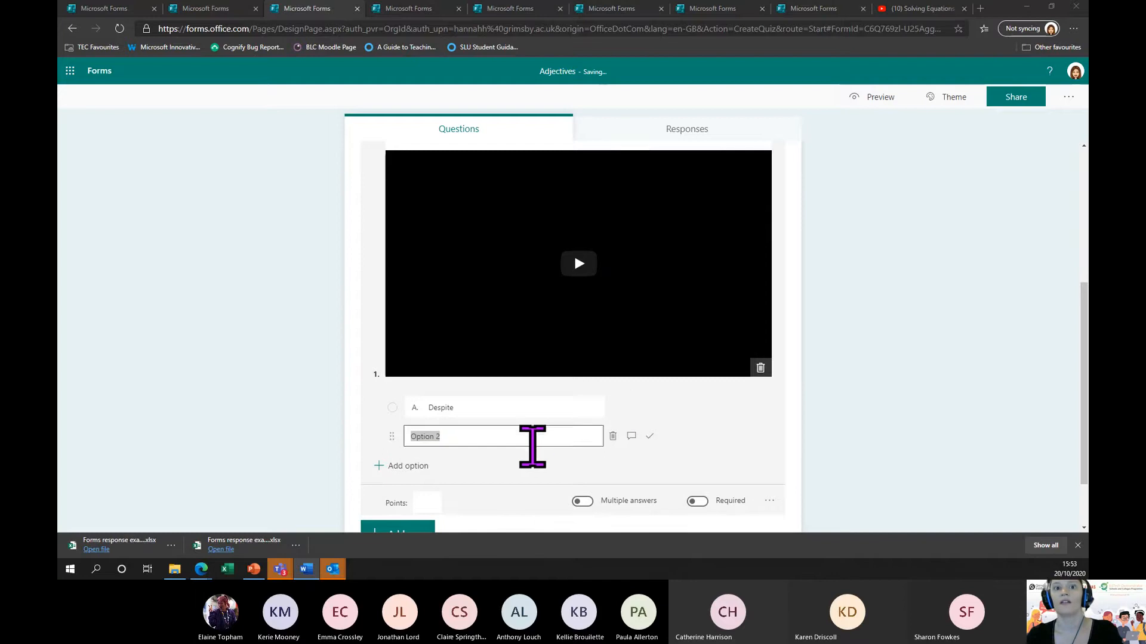
{"action": "left_click", "coordinate": [529, 439]}
{"action": "type", "text": "The"}
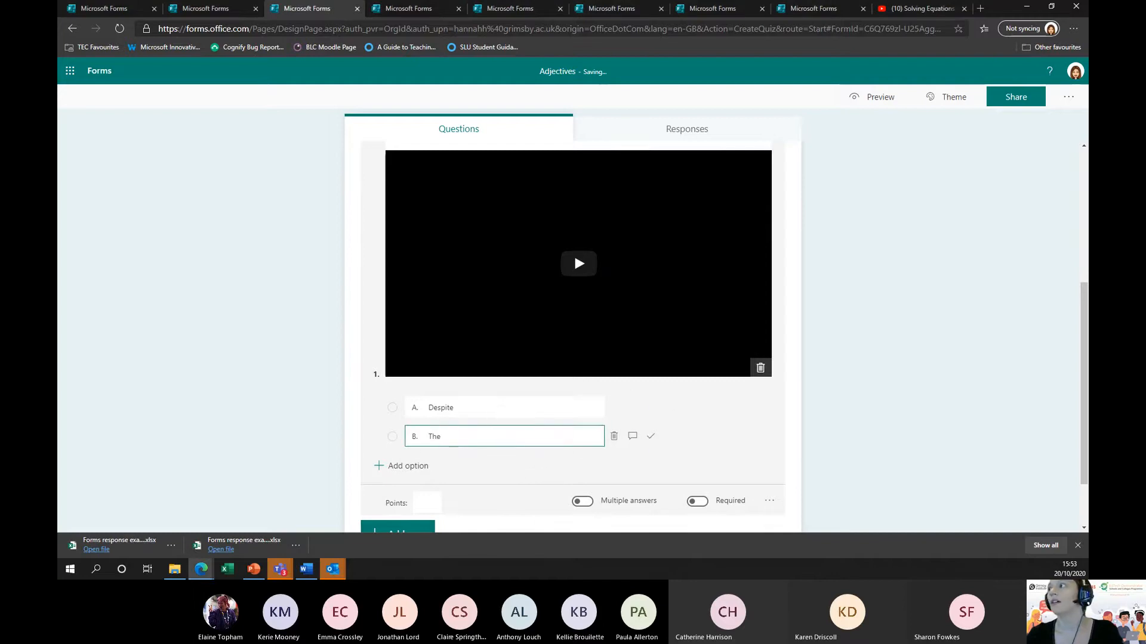
Step: Add a third answer option with "D. Weather", copy that text, and replace it with "C. Cold"
{"action": "key", "text": "alt+Tab"}
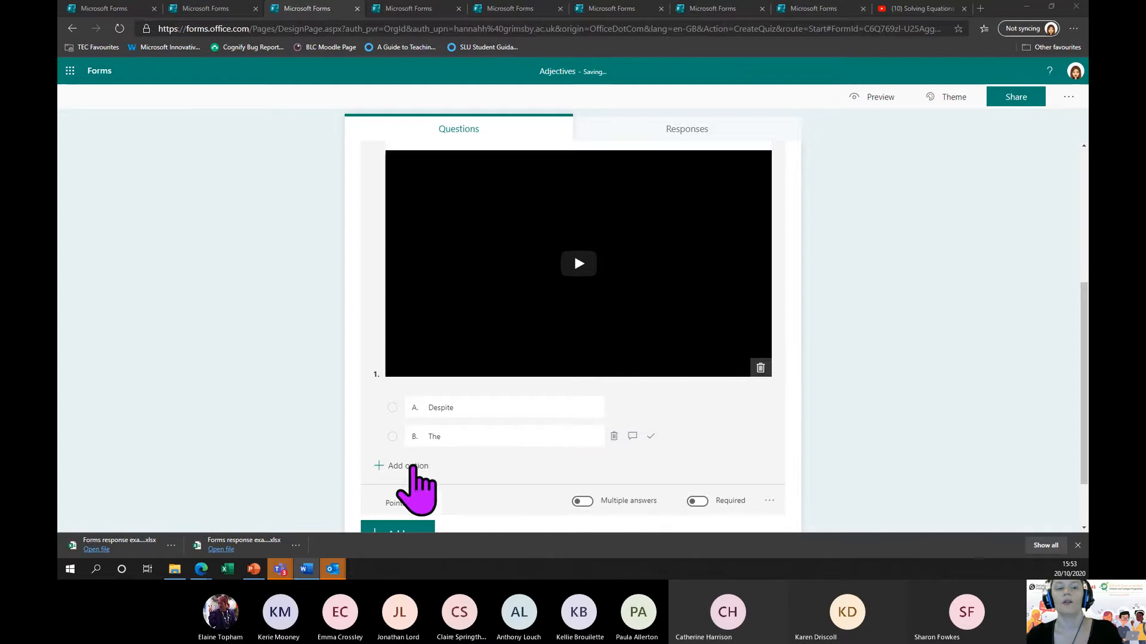
{"action": "left_click", "coordinate": [412, 467]}
{"action": "type", "text": "Weather"}
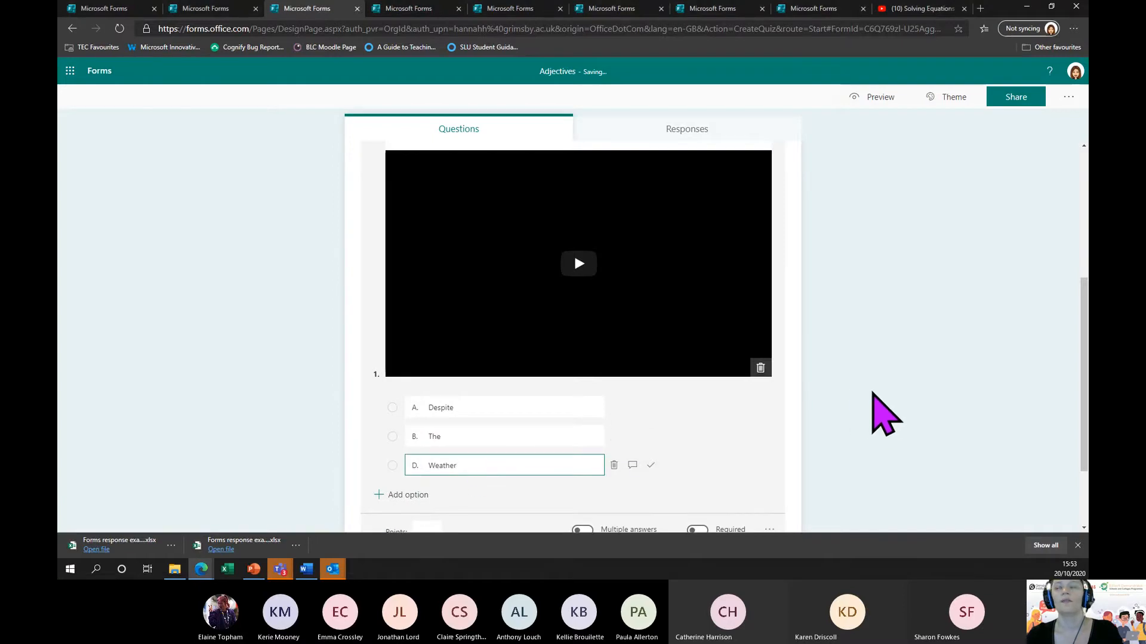
{"action": "key", "text": "alt+Tab"}
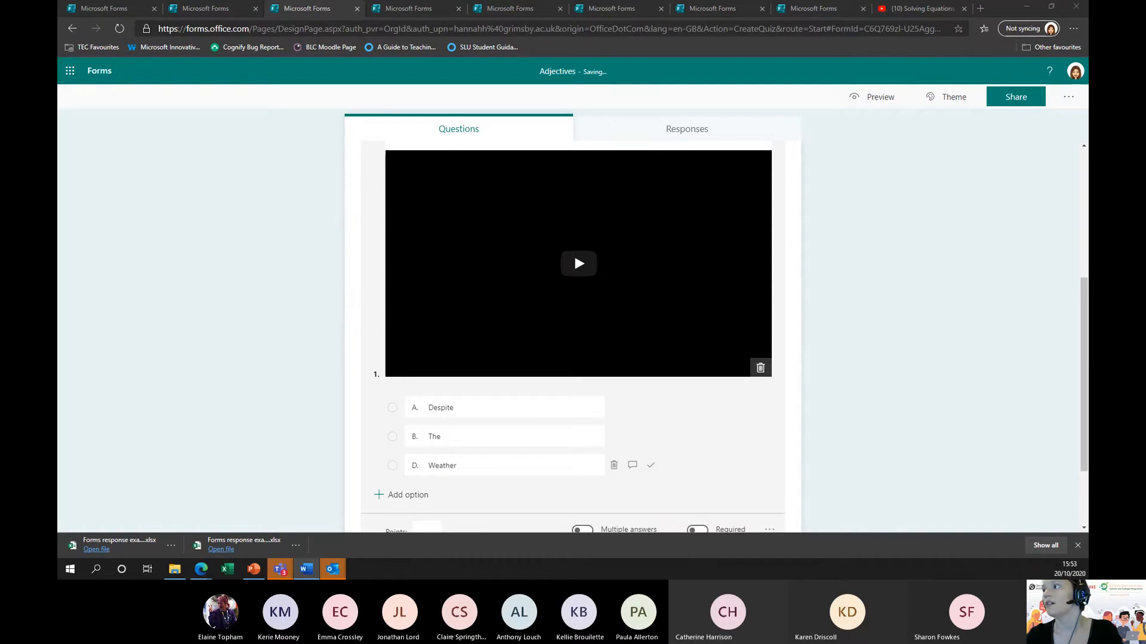
{"action": "triple_click", "coordinate": [489, 466]}
{"action": "key", "text": "ctrl+c"}
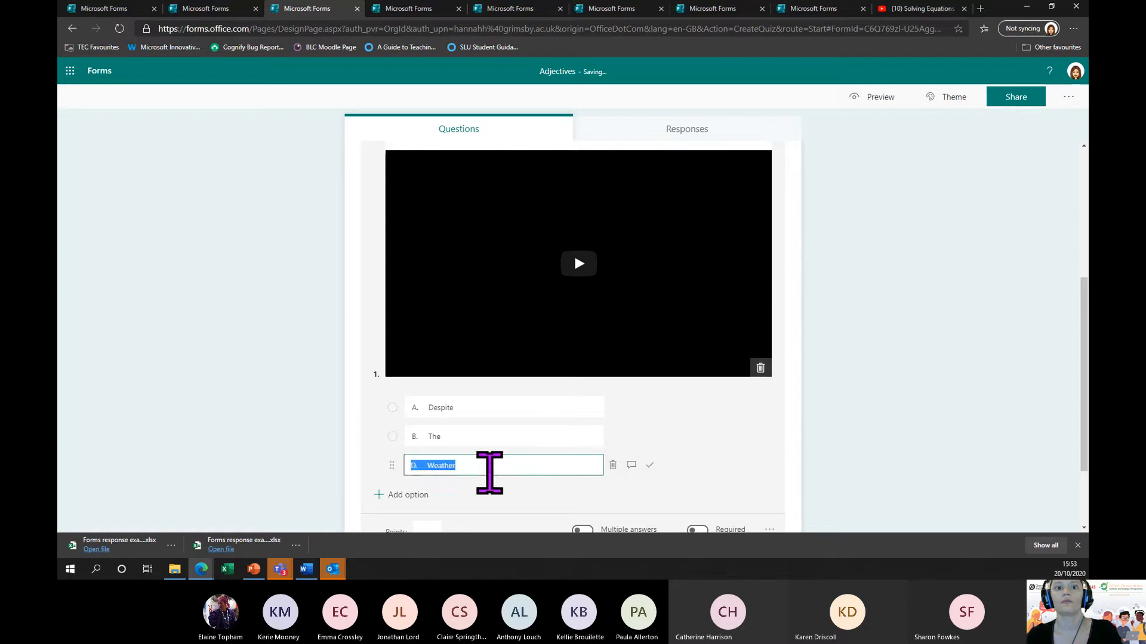
{"action": "type", "text": "Cold"}
Step: Add a fourth answer option, paste the Weather text into it, and trim it to read only "Weather"
{"action": "left_click", "coordinate": [408, 497]}
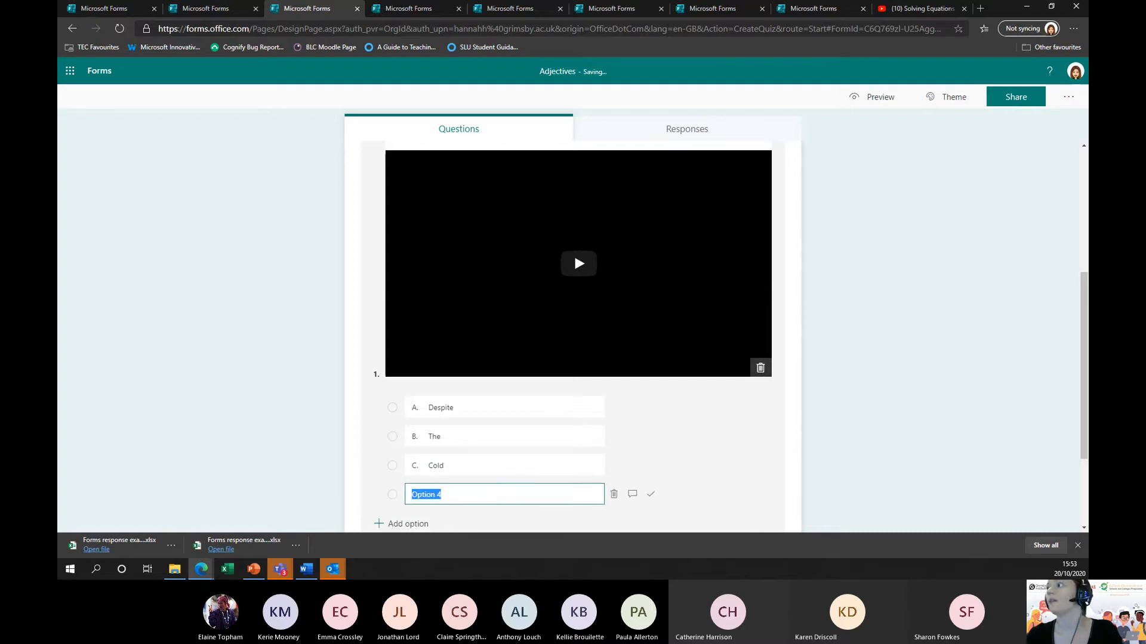
{"action": "key", "text": "alt+Tab"}
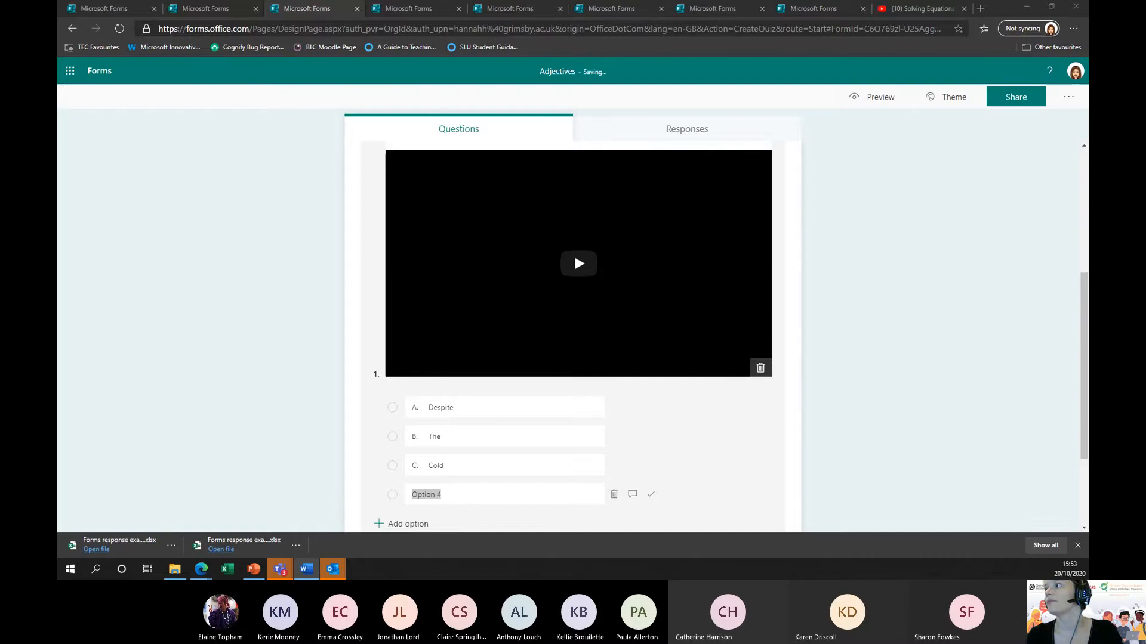
{"action": "left_click", "coordinate": [470, 500]}
{"action": "key", "text": "ctrl+v"}
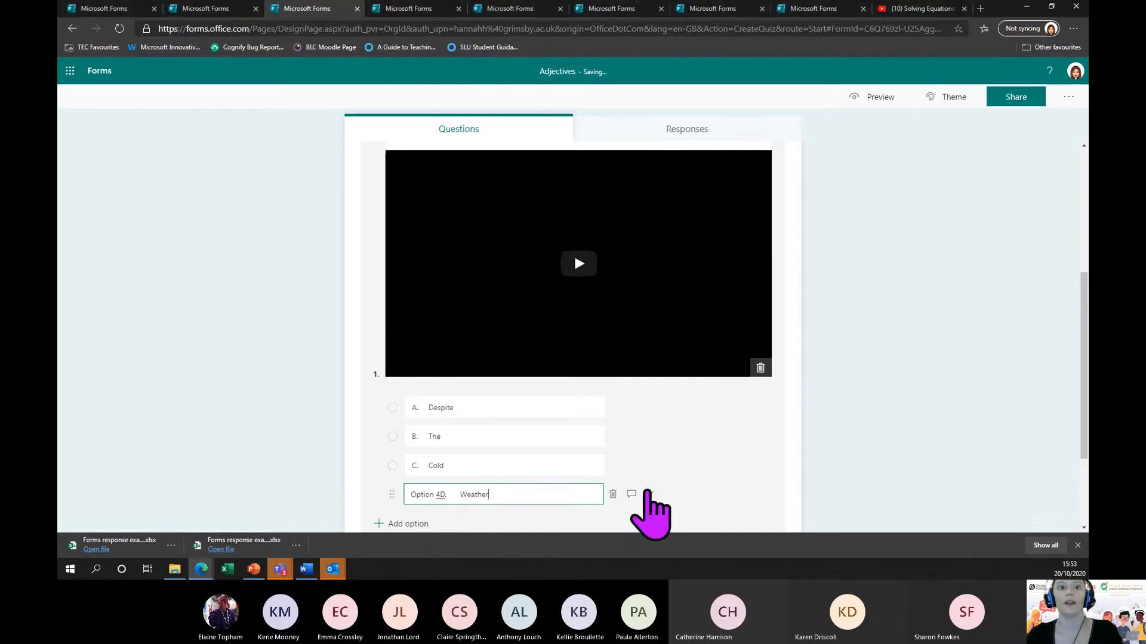
{"action": "double_click", "coordinate": [441, 494]}
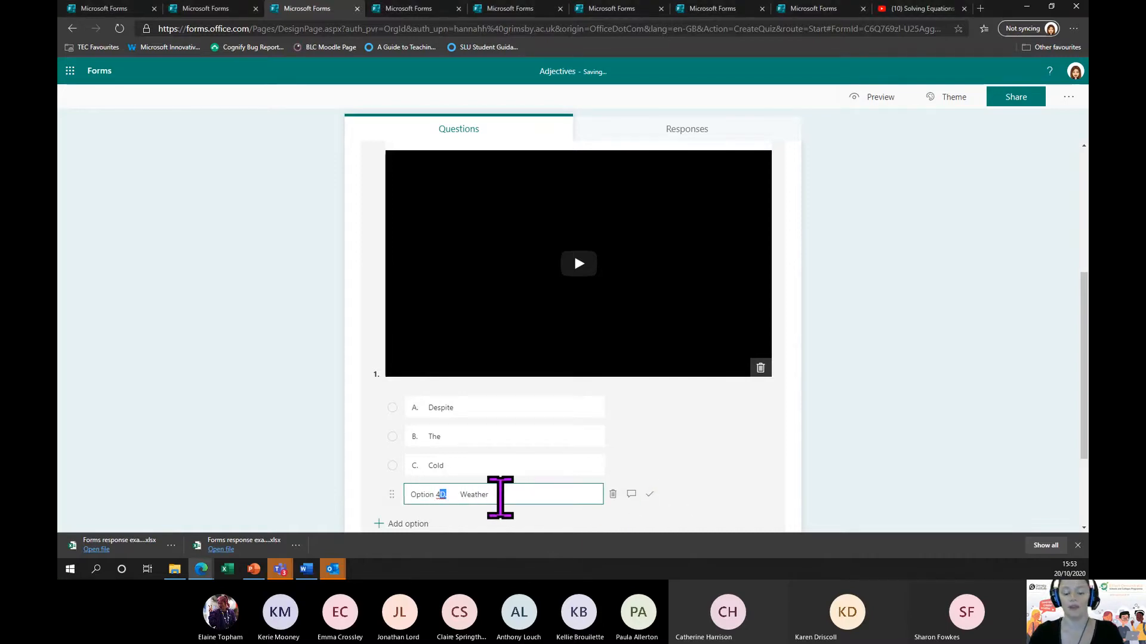
{"action": "key", "text": "BackSpace"}
{"action": "key", "text": "BackSpace"}
{"action": "key", "text": "BackSpace"}
{"action": "key", "text": "BackSpace"}
{"action": "key", "text": "Delete"}
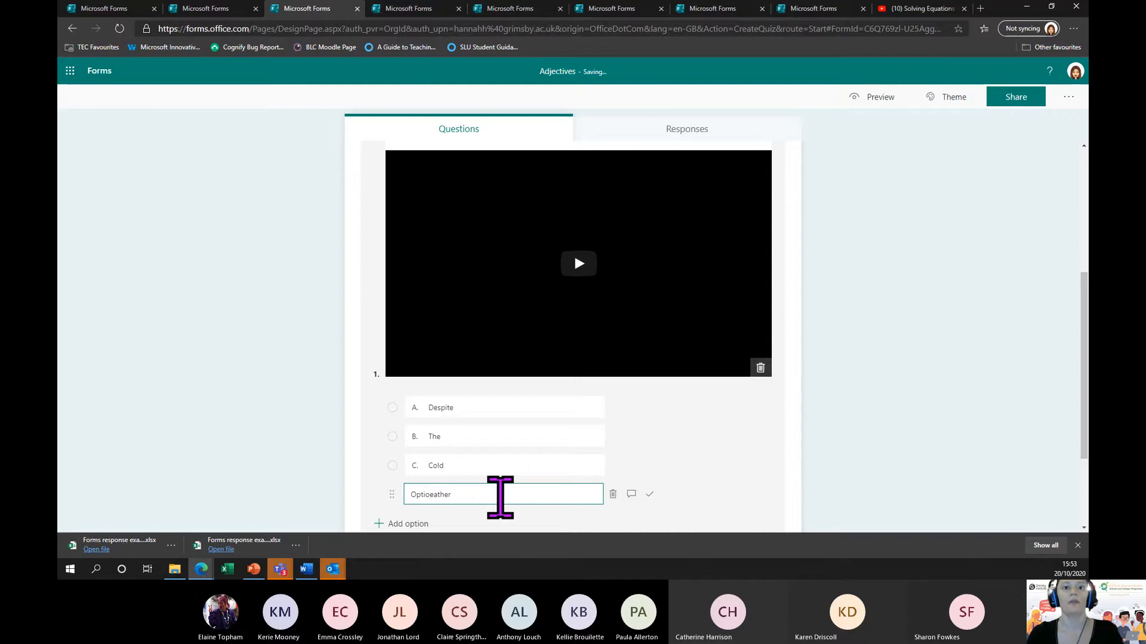
{"action": "key", "text": "BackSpace"}
{"action": "key", "text": "BackSpace"}
{"action": "key", "text": "BackSpace"}
{"action": "key", "text": "BackSpace"}
{"action": "key", "text": "BackSpace"}
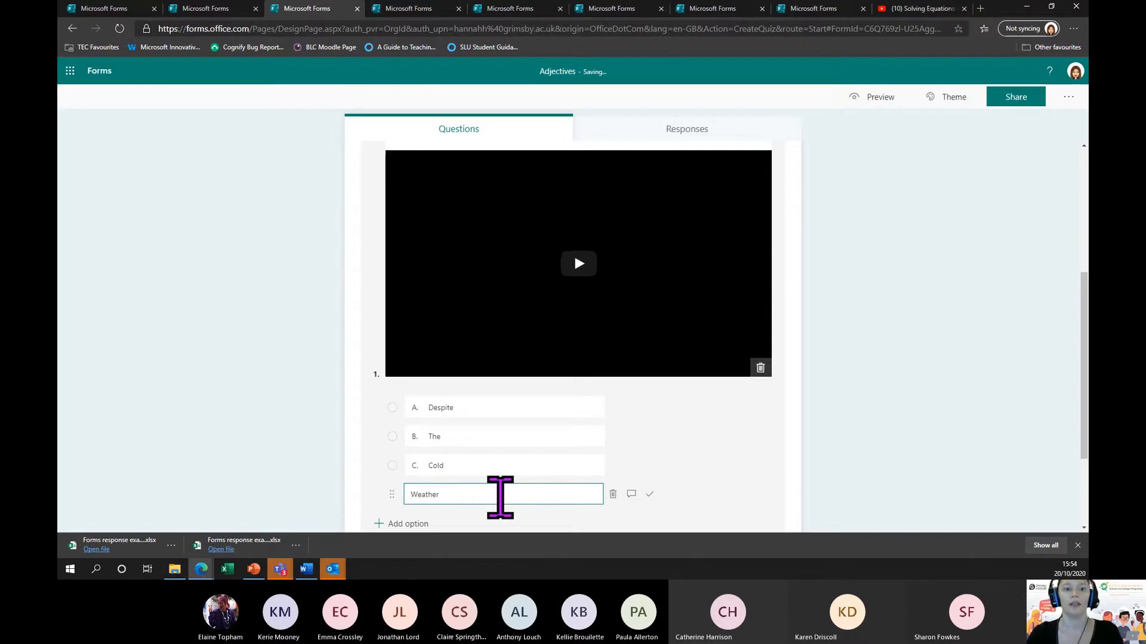
Step: Remove the letter prefixes from the first three answer options, leaving "Cold", "The" and "Despite"
{"action": "left_click_drag", "start_coordinate": [404, 465], "coordinate": [444, 467]}
{"action": "key", "text": "Left"}
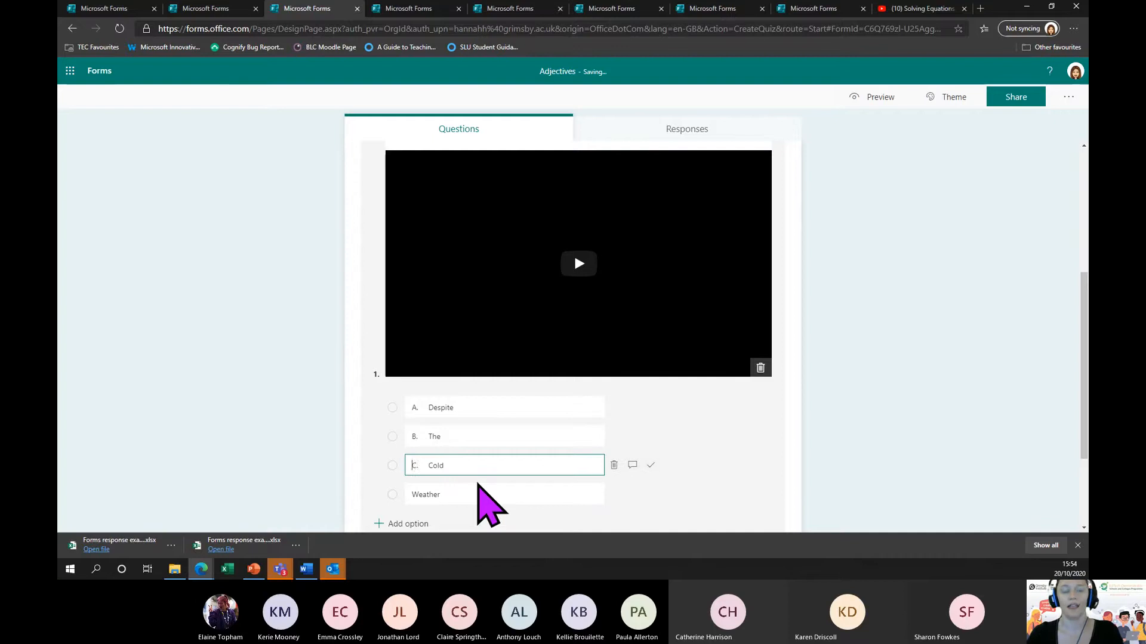
{"action": "key", "text": "Delete"}
{"action": "key", "text": "Delete"}
{"action": "left_click_drag", "start_coordinate": [413, 437], "coordinate": [457, 461]}
{"action": "key", "text": "Delete"}
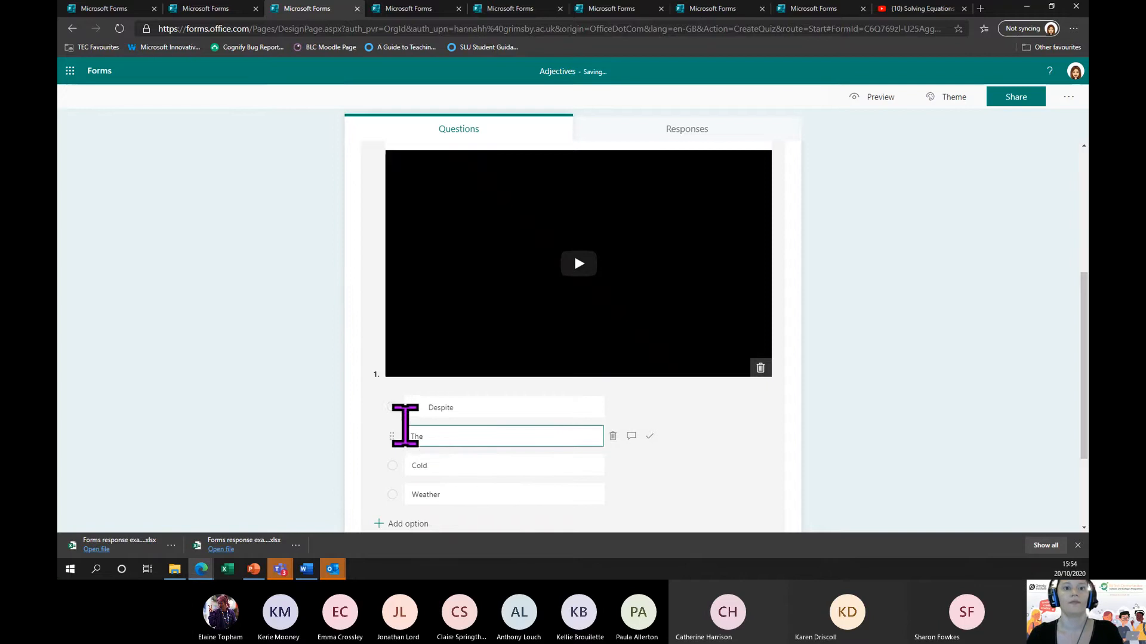
{"action": "left_click", "coordinate": [415, 410]}
{"action": "key", "text": "Left"}
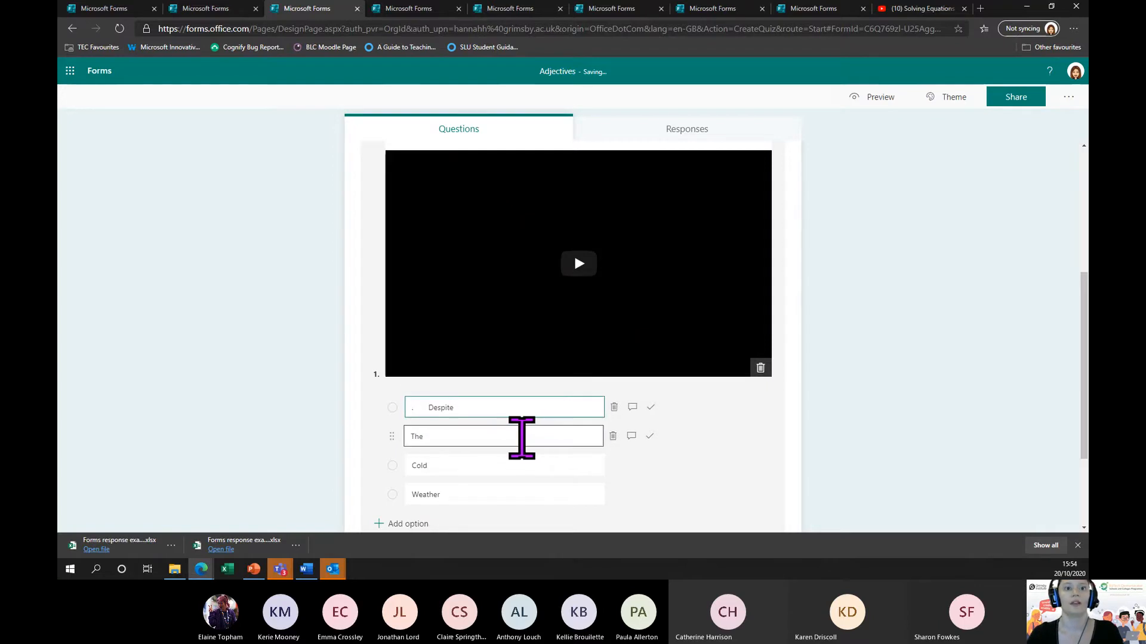
{"action": "key", "text": "Delete"}
{"action": "key", "text": "Delete"}
{"action": "key", "text": "Delete"}
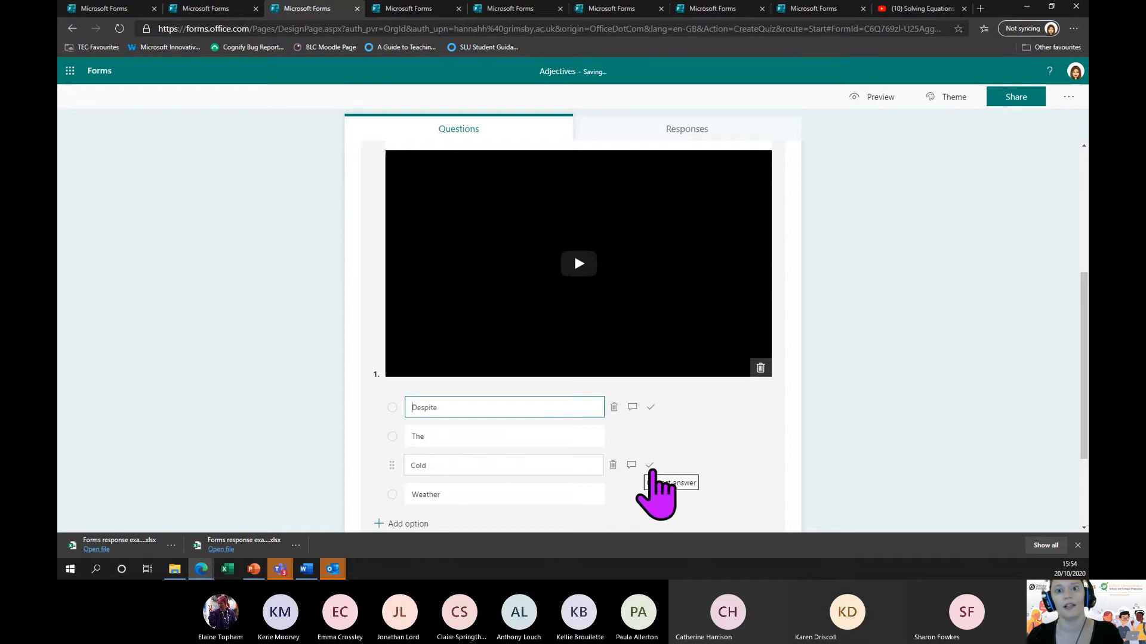
Step: Mark Cold as question 1's correct answer and add the message "Sorry try again!" for respondents who choose The
{"action": "left_click", "coordinate": [649, 466]}
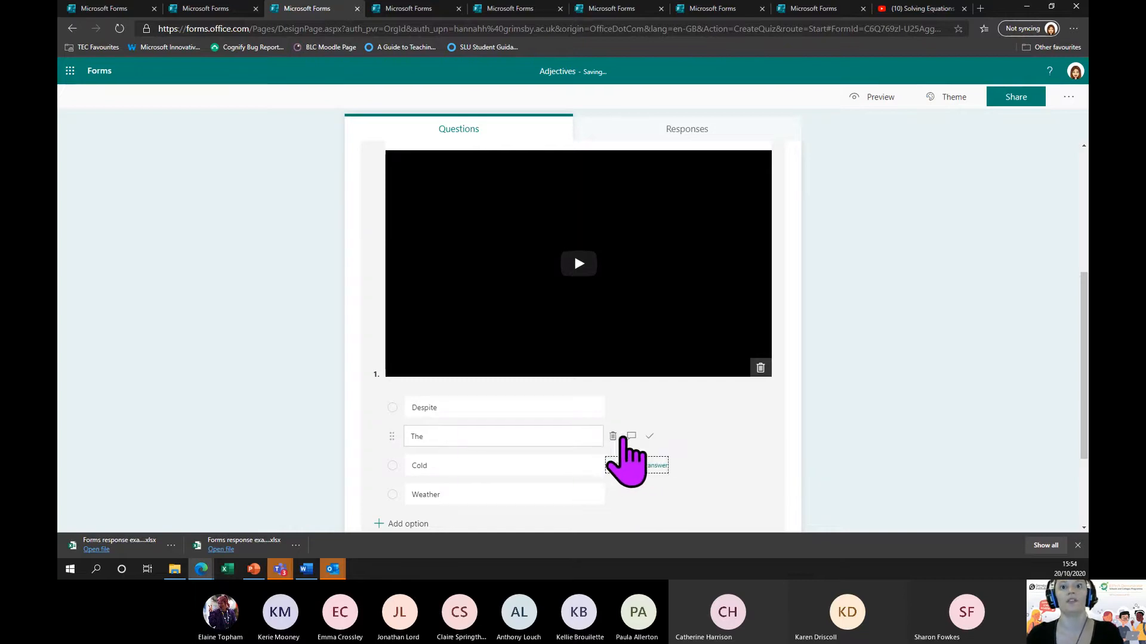
{"action": "left_click", "coordinate": [628, 437]}
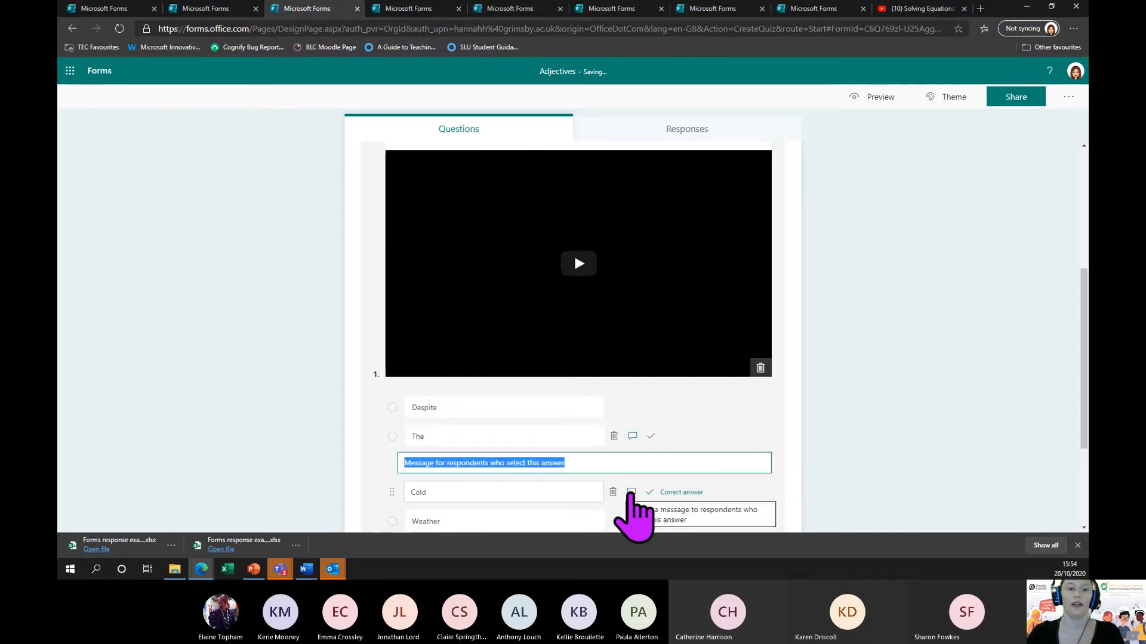
{"action": "type", "text": "Sorry try again!"}
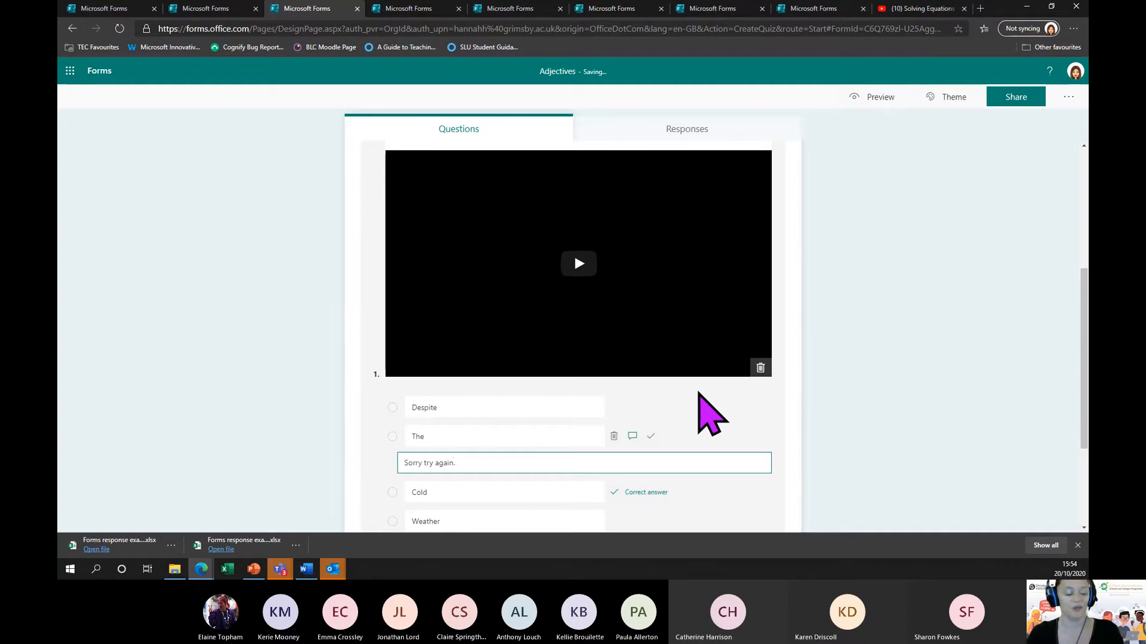
{"action": "left_click", "coordinate": [798, 459]}
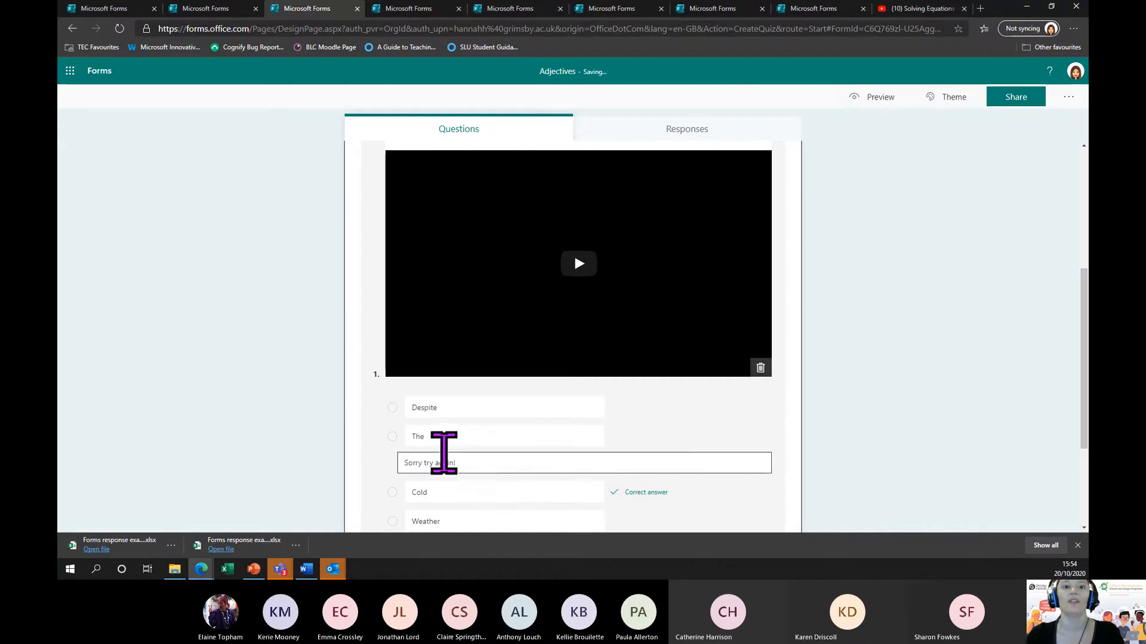
Step: Try allowing multiple answers on question 1 with Despite also marked correct, and revert both changes
{"action": "scroll", "coordinate": [530, 440], "scroll_direction": "down", "scroll_amount": 2}
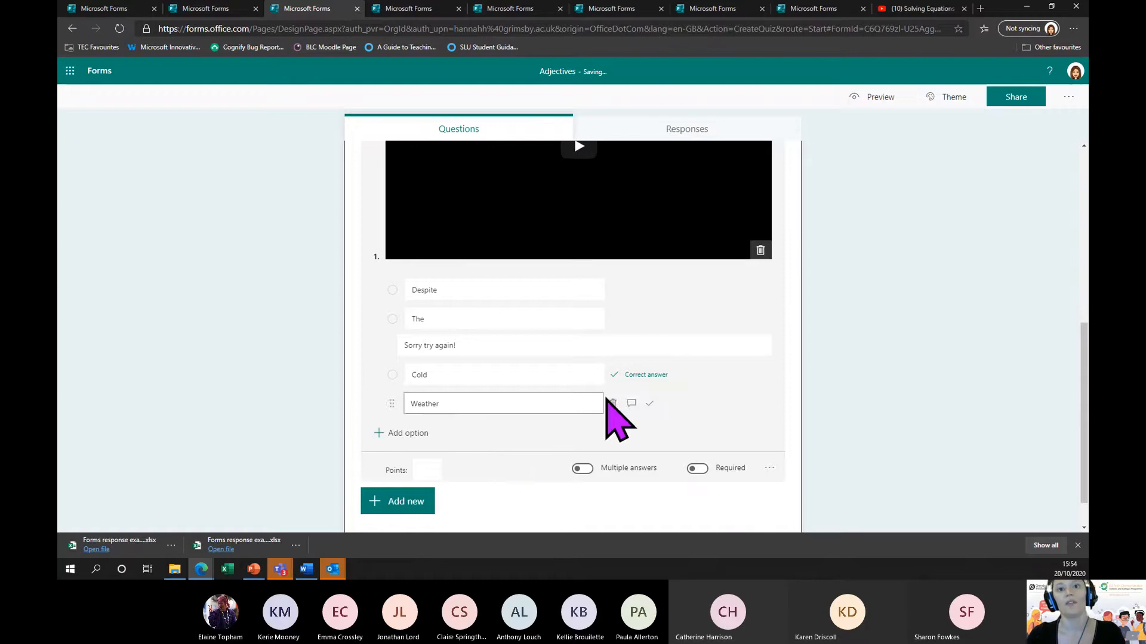
{"action": "left_click", "coordinate": [583, 469]}
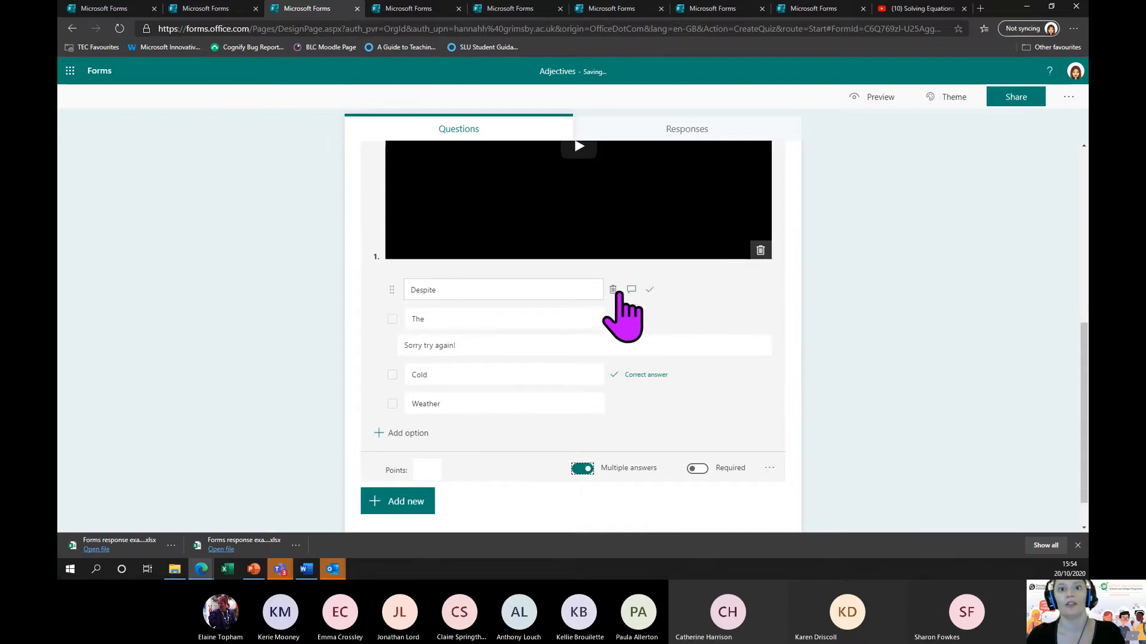
{"action": "left_click", "coordinate": [649, 289]}
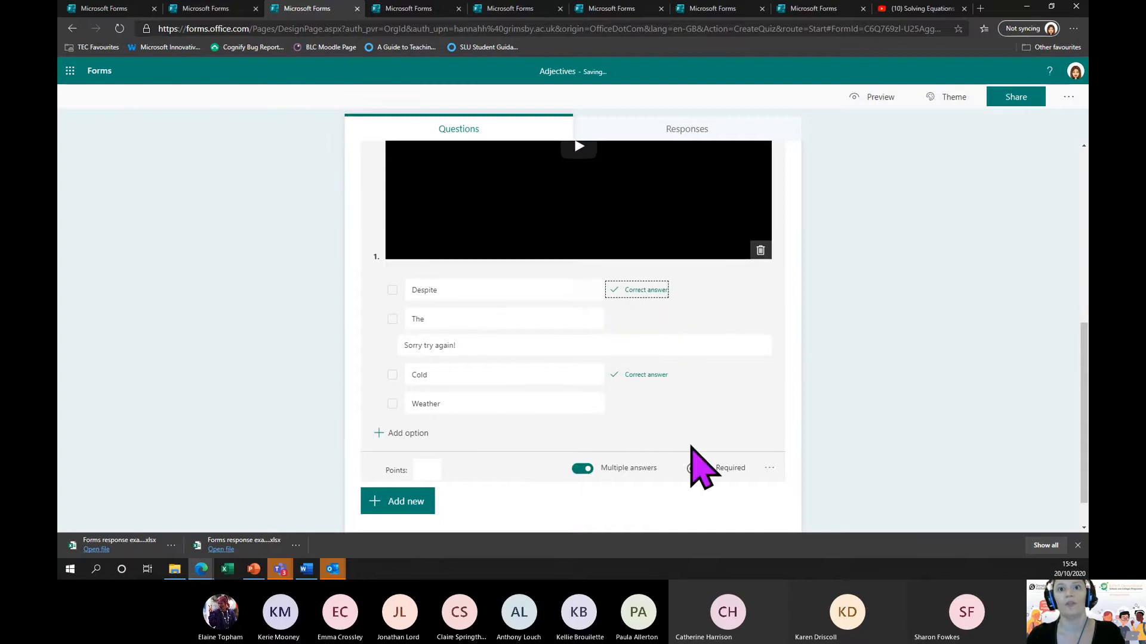
{"action": "left_click", "coordinate": [656, 290]}
{"action": "left_click", "coordinate": [582, 469]}
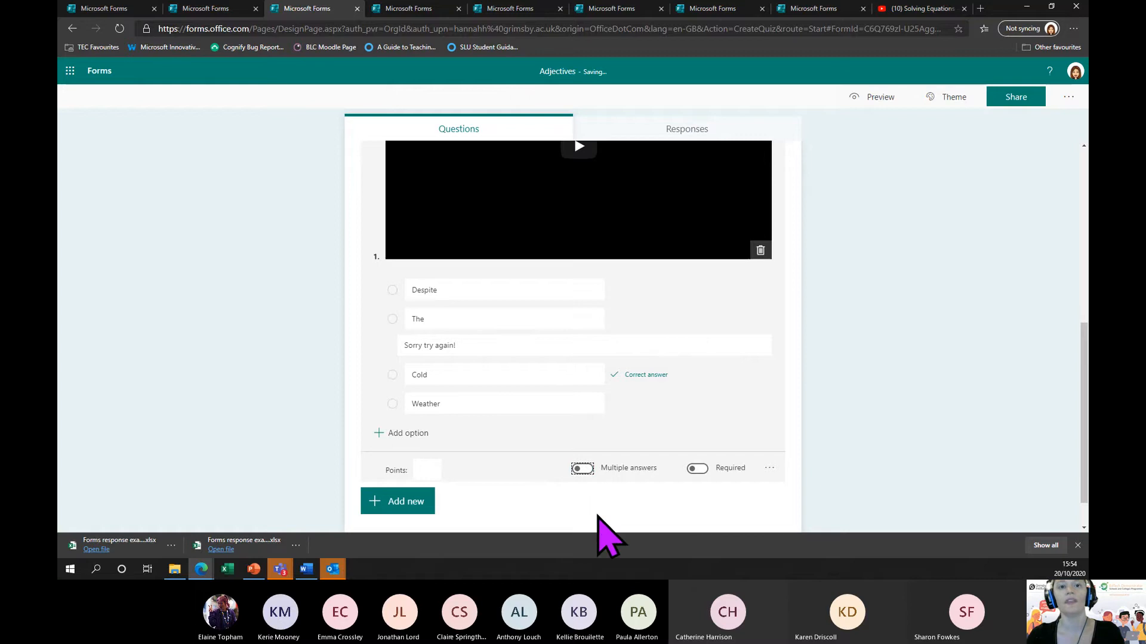
Step: Set question 1's points to 2 and check the quiz heading and question, staying on the form
{"action": "left_click", "coordinate": [422, 470]}
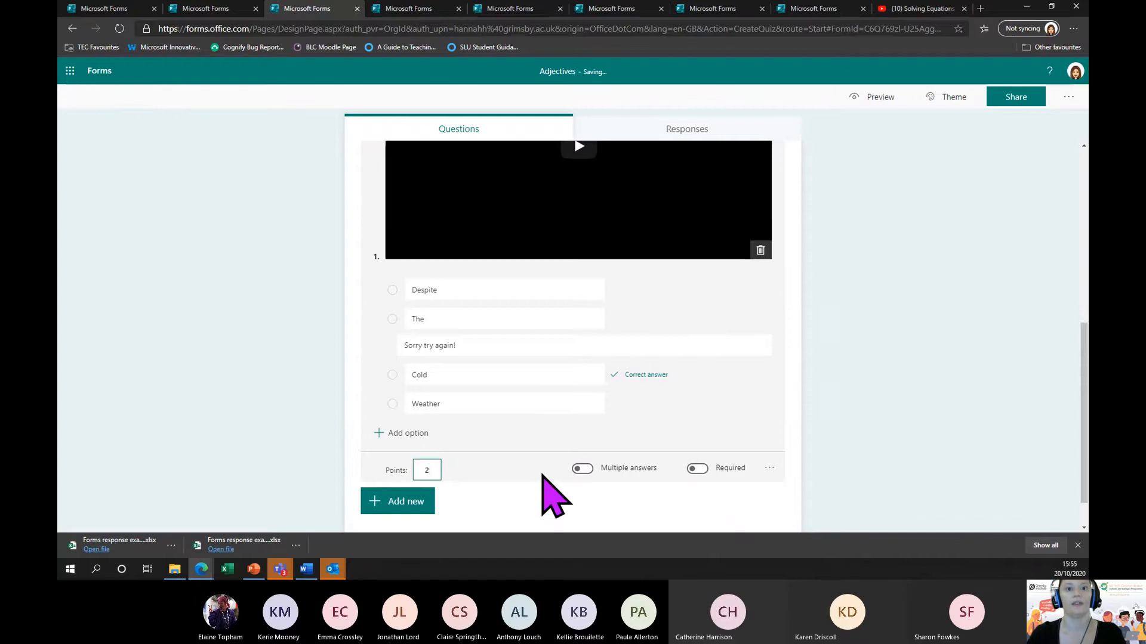
{"action": "left_click", "coordinate": [497, 505]}
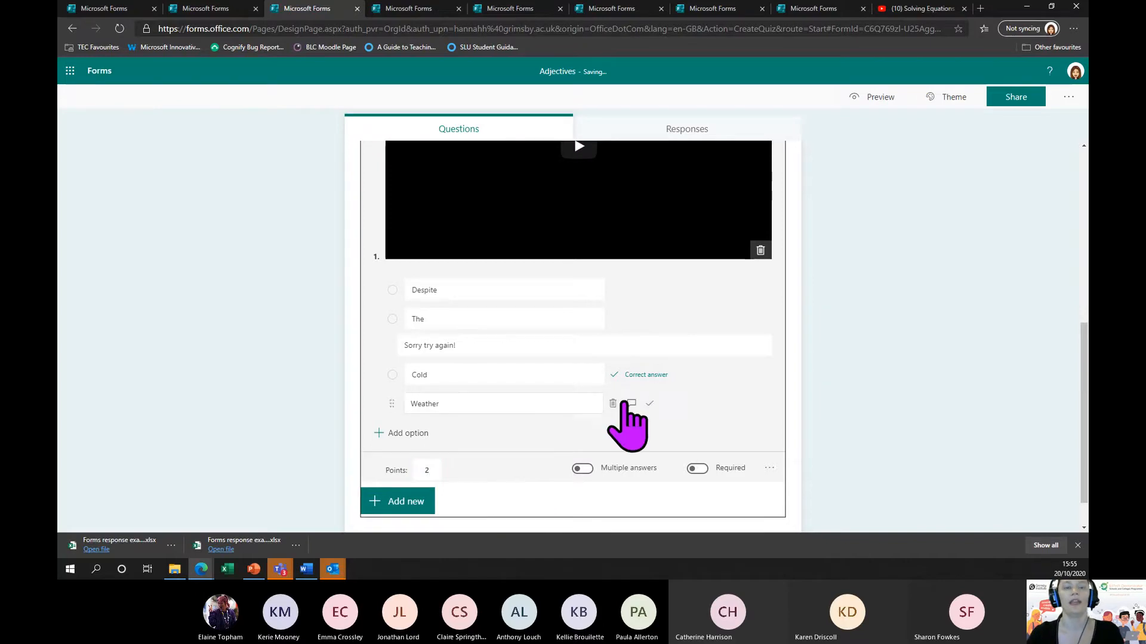
{"action": "scroll", "coordinate": [626, 422], "scroll_direction": "up", "scroll_amount": 4}
{"action": "scroll", "coordinate": [623, 404], "scroll_direction": "up", "scroll_amount": 2}
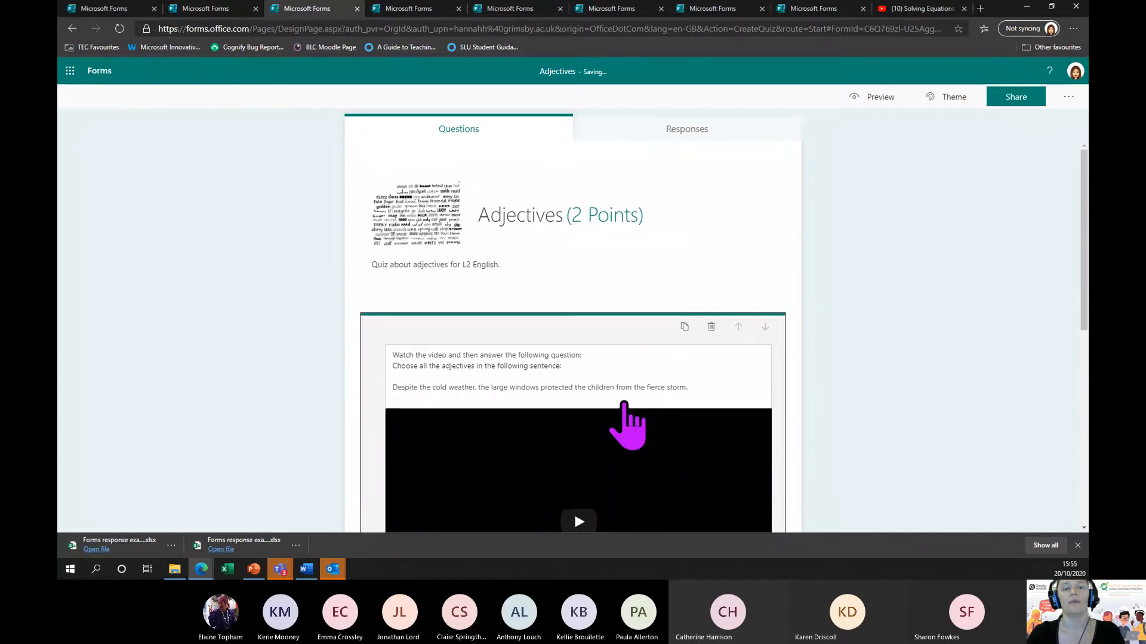
{"action": "scroll", "coordinate": [623, 405], "scroll_direction": "down", "scroll_amount": 4}
{"action": "key", "text": "alt+Left"}
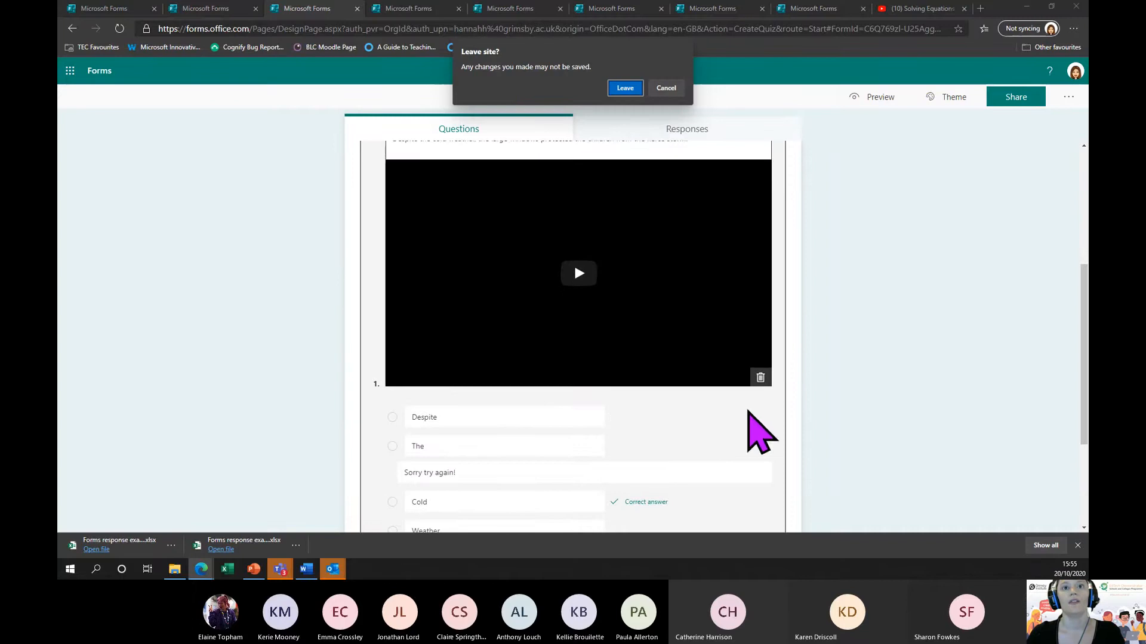
{"action": "left_click", "coordinate": [674, 89]}
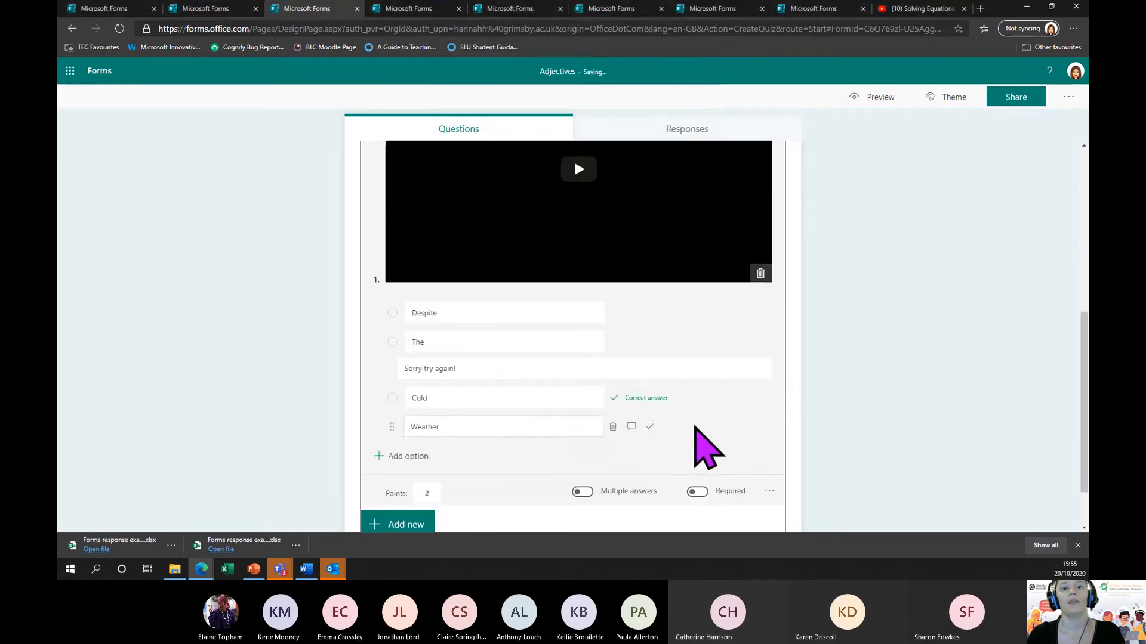
Step: Add a Text question as question 2 and show where its correct answer is entered, leaving it blank
{"action": "scroll", "coordinate": [704, 448], "scroll_direction": "down", "scroll_amount": 1}
{"action": "left_click", "coordinate": [406, 460]}
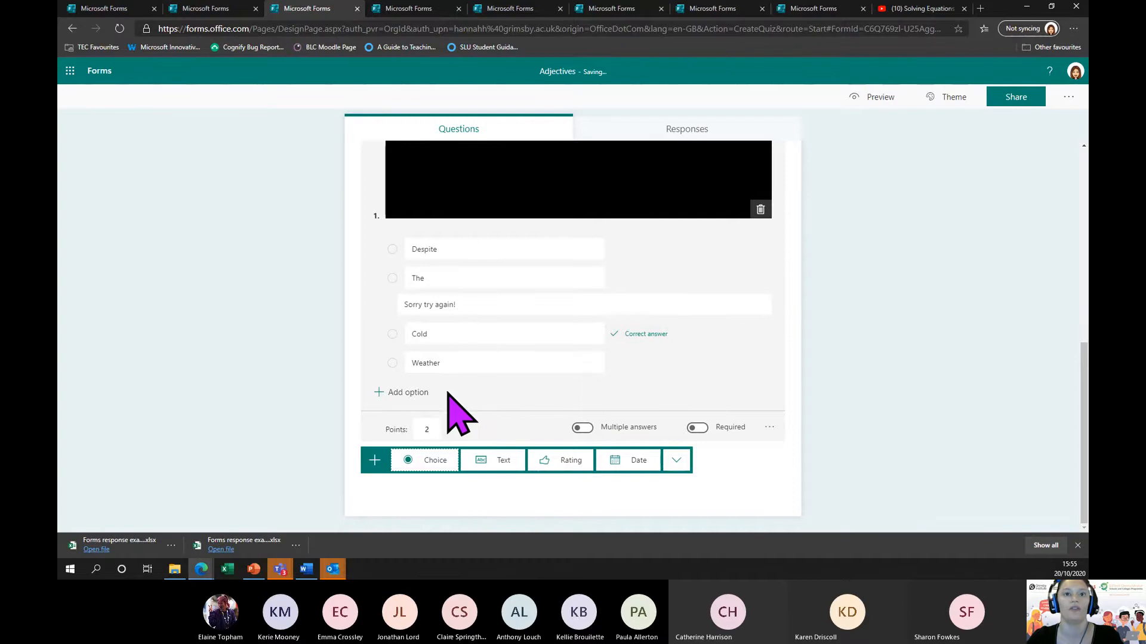
{"action": "left_click", "coordinate": [495, 463]}
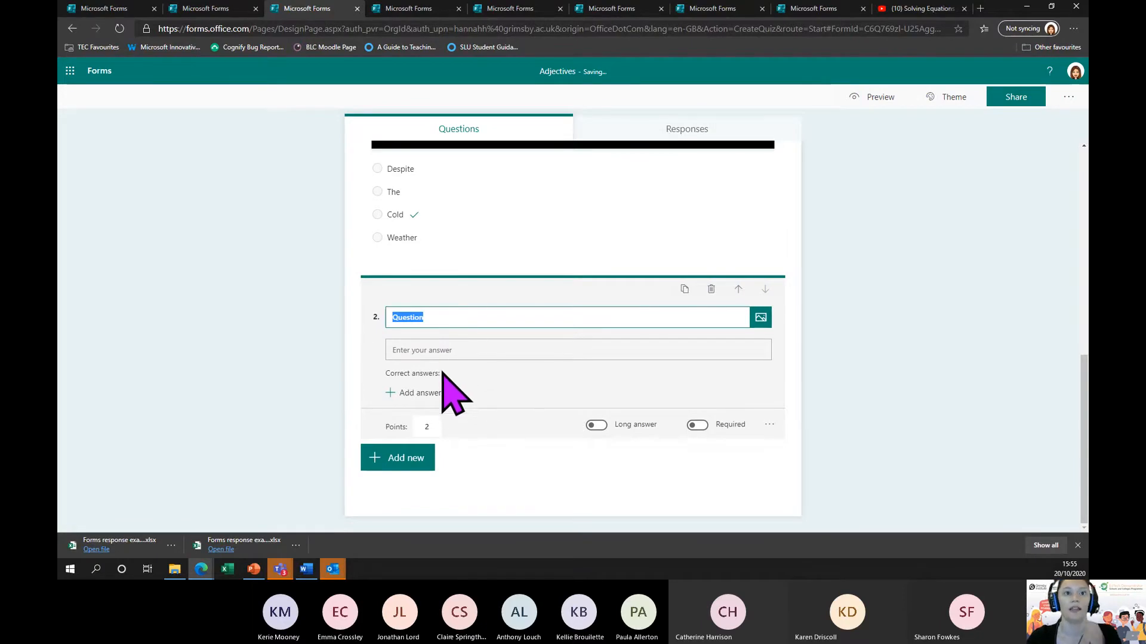
{"action": "left_click", "coordinate": [405, 393]}
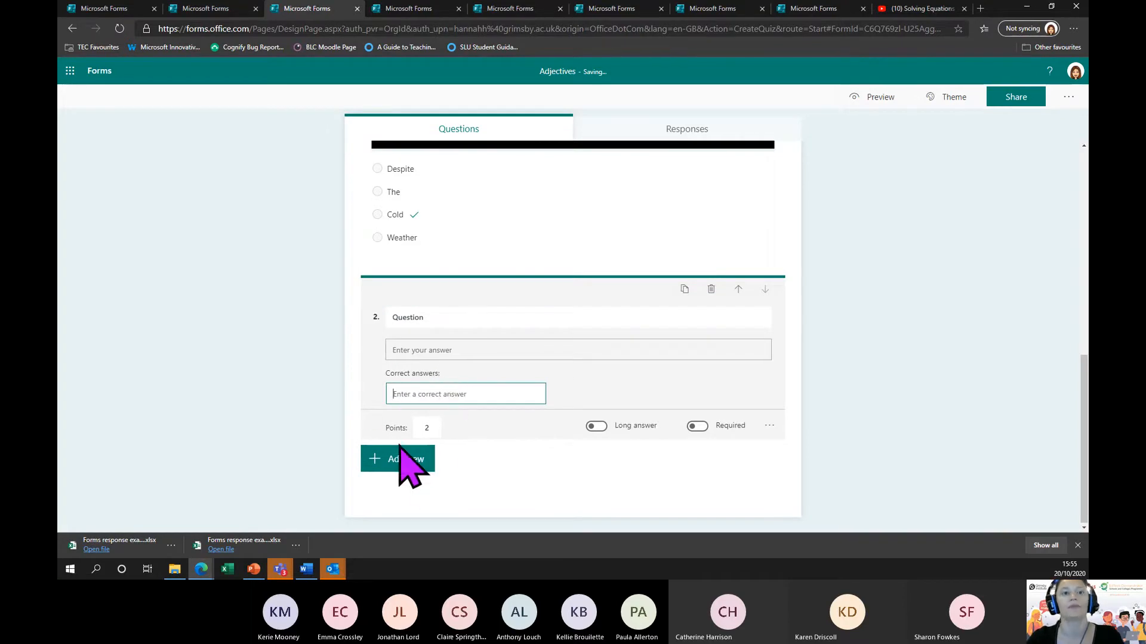
{"action": "left_click", "coordinate": [456, 317]}
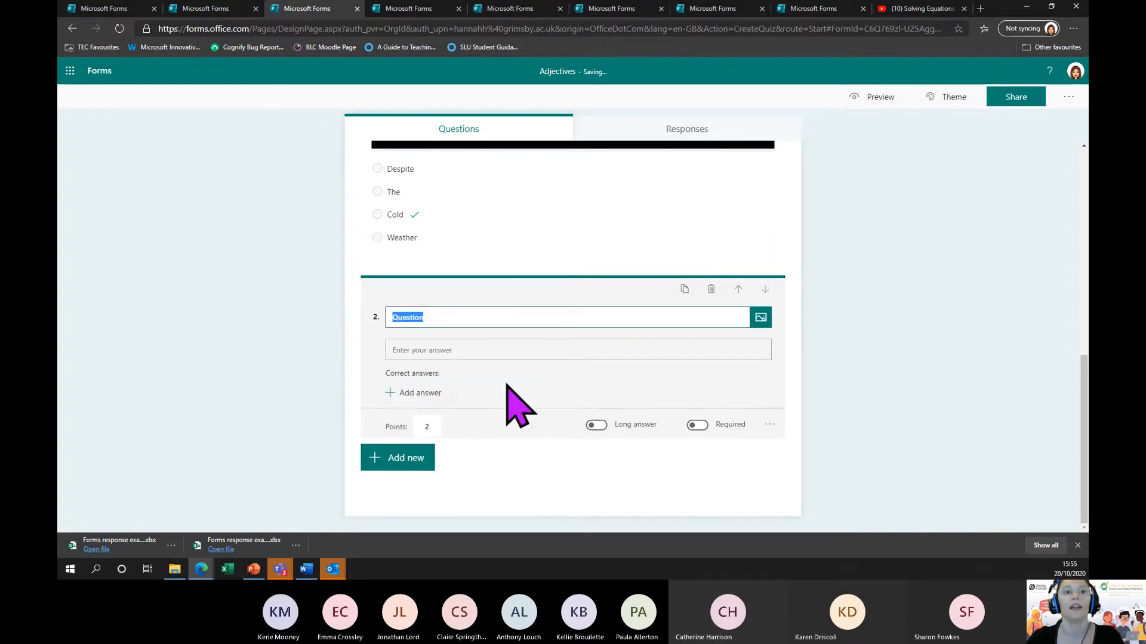
Step: Examine the question types that can be added, including the additional ones beyond Choice, Text, Rating and Date
{"action": "left_click", "coordinate": [392, 462]}
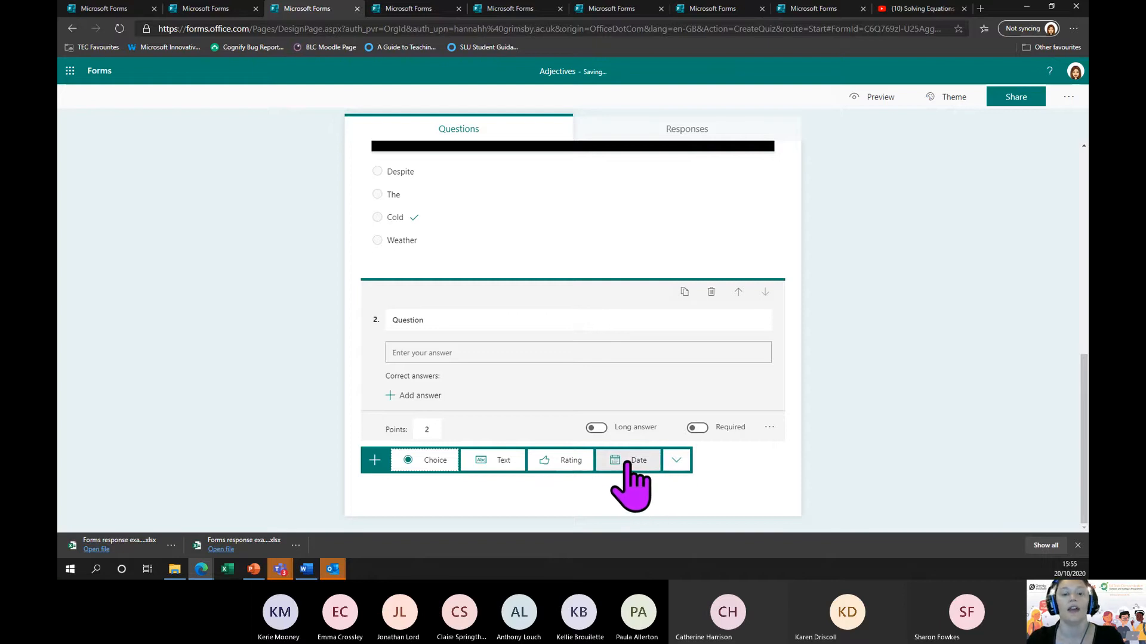
{"action": "left_click", "coordinate": [680, 465]}
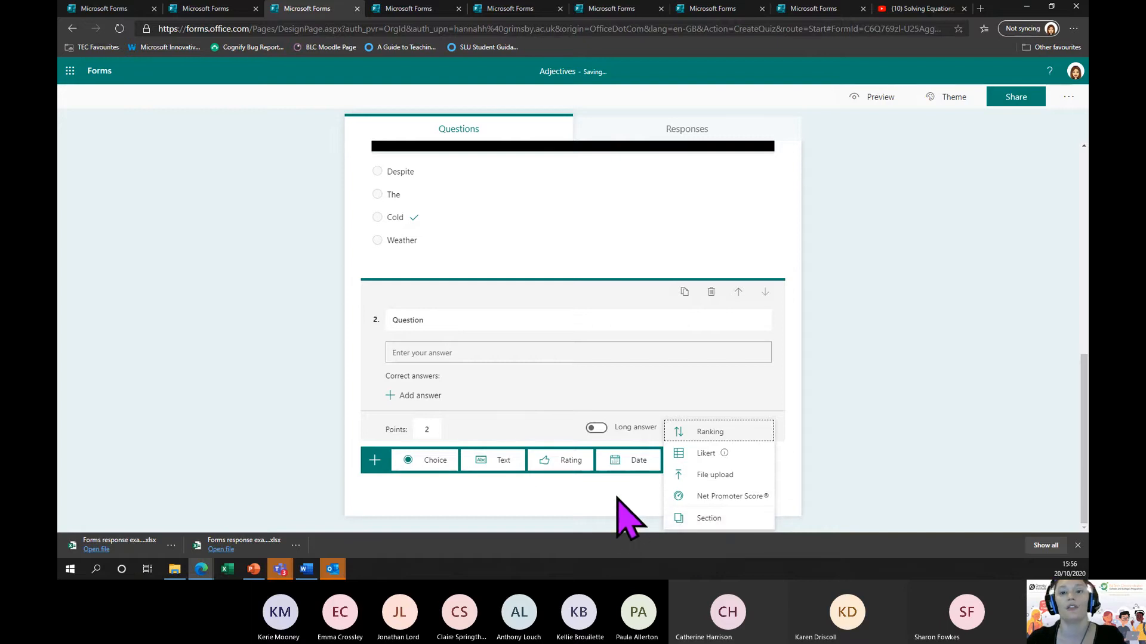
{"action": "left_click", "coordinate": [803, 506]}
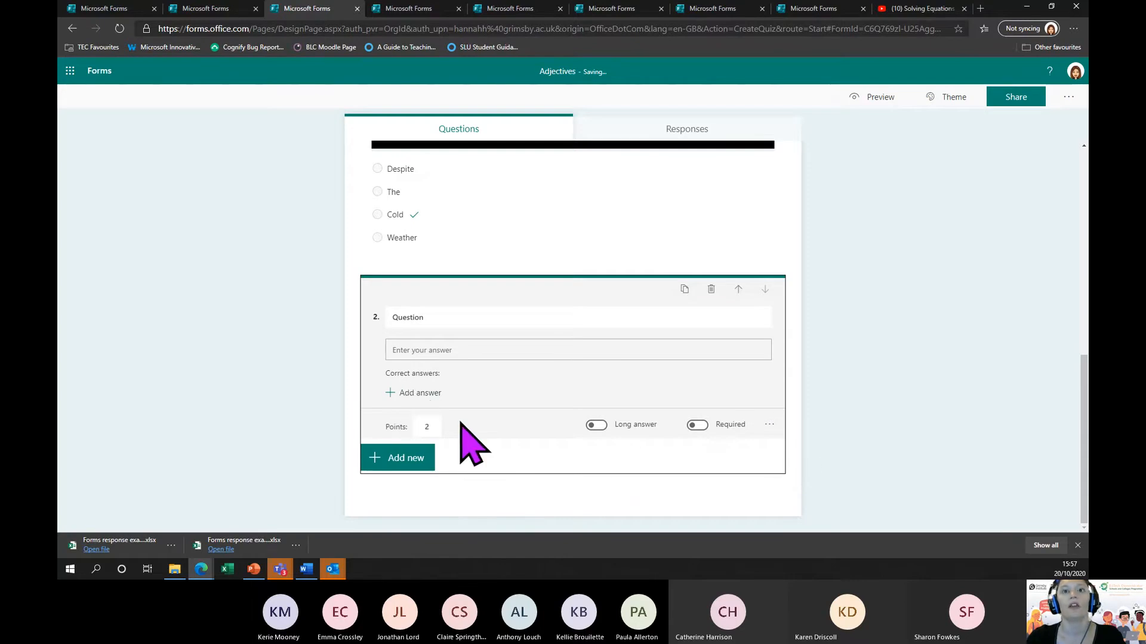
Step: Add a Choice question as question 3 and show its additional settings without changing any
{"action": "left_click", "coordinate": [401, 459]}
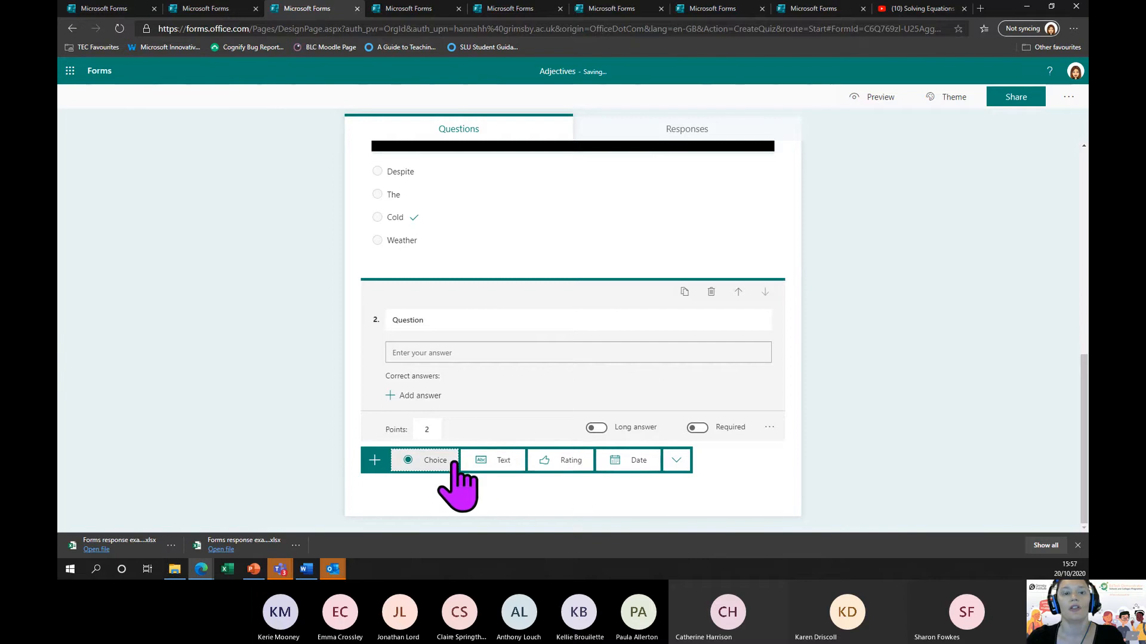
{"action": "left_click", "coordinate": [419, 462]}
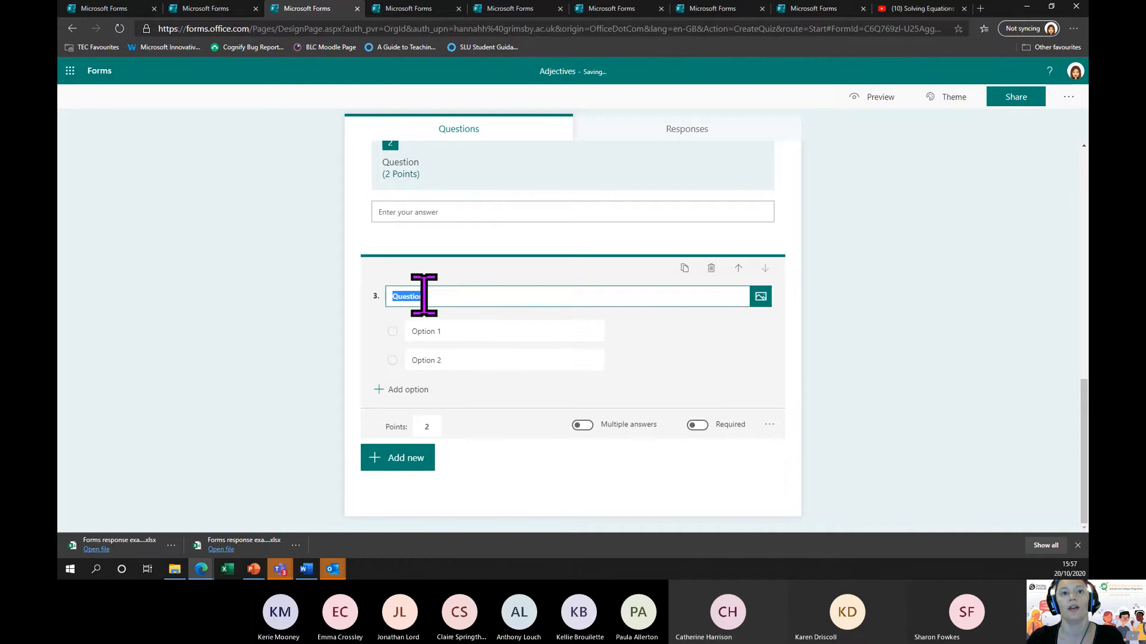
{"action": "left_click", "coordinate": [769, 425]}
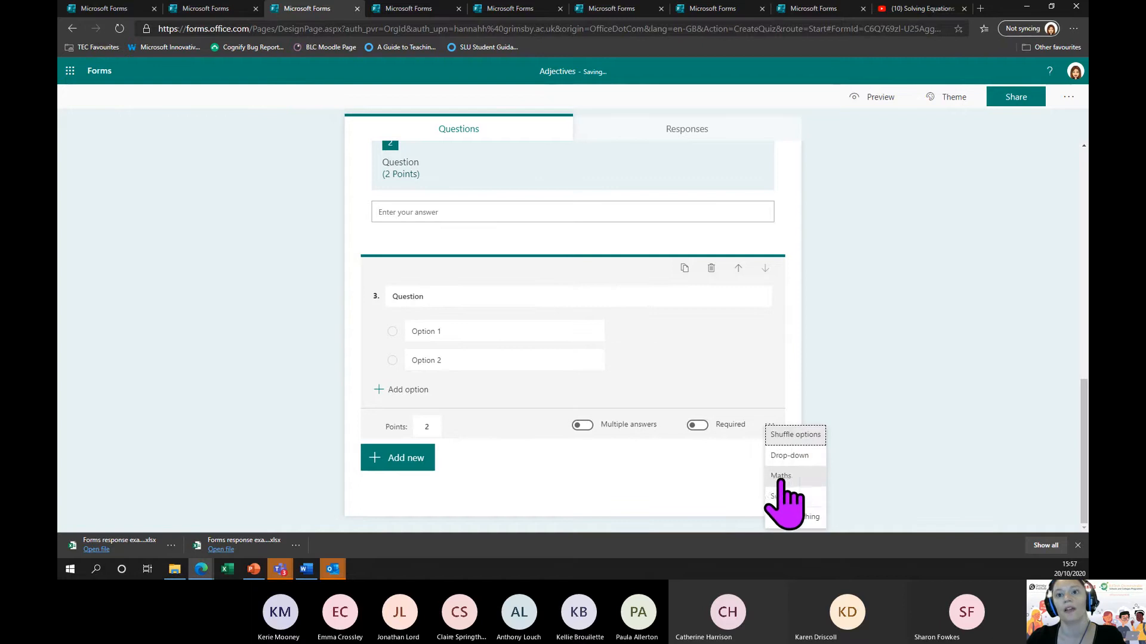
{"action": "left_click", "coordinate": [750, 479]}
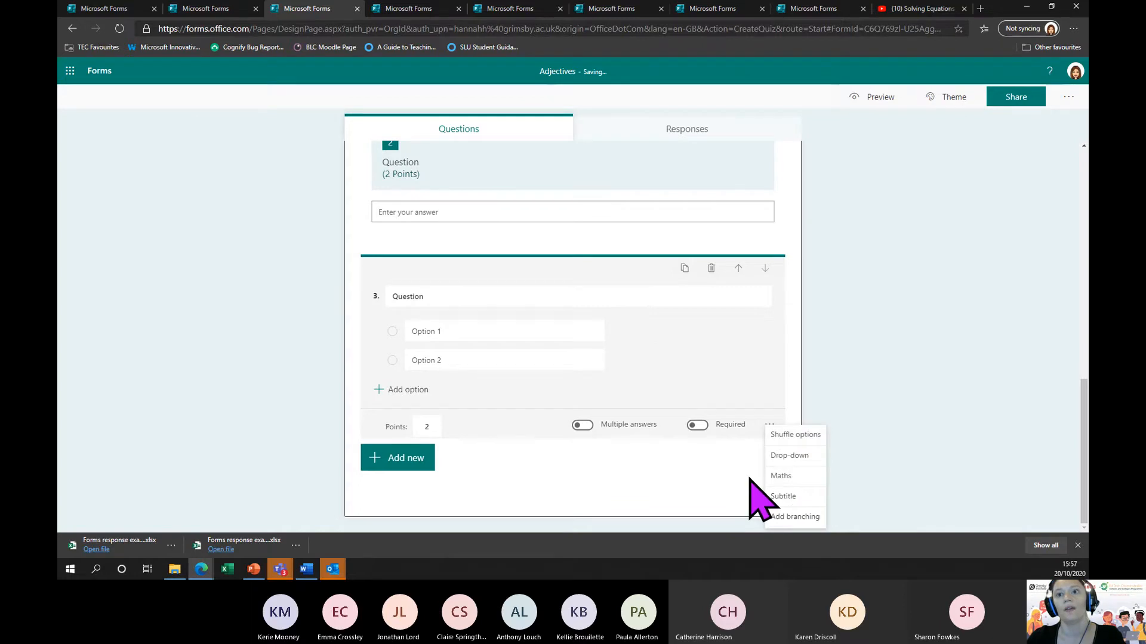
Step: Switch to the "Maths Quiz - Algebra" form and review its questions from first to last
{"action": "left_click", "coordinate": [405, 9]}
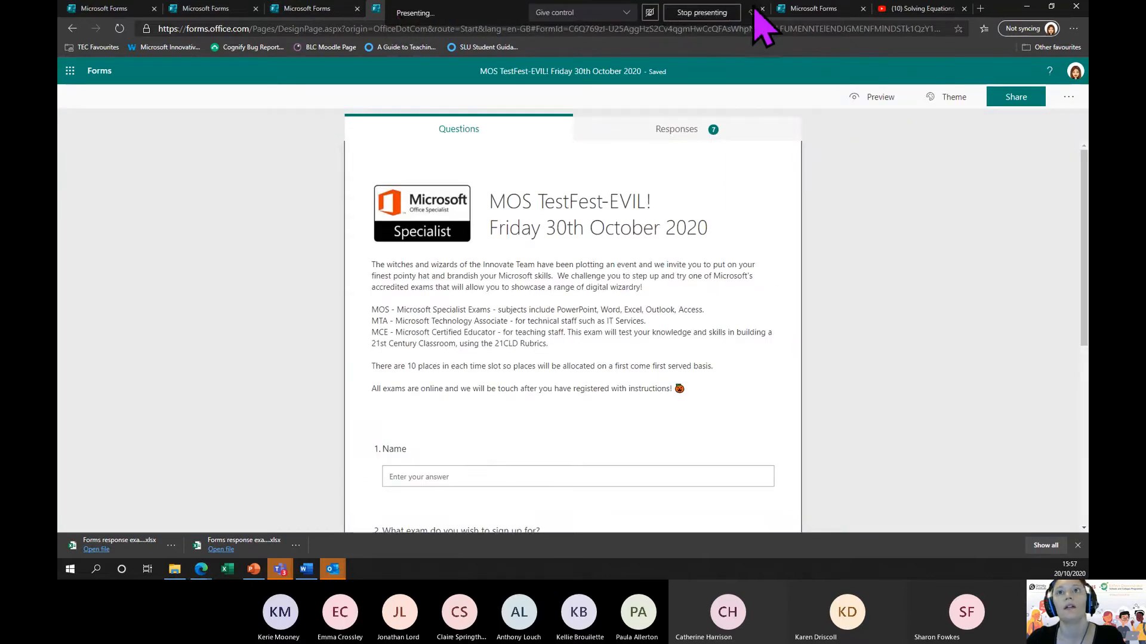
{"action": "left_click", "coordinate": [801, 8]}
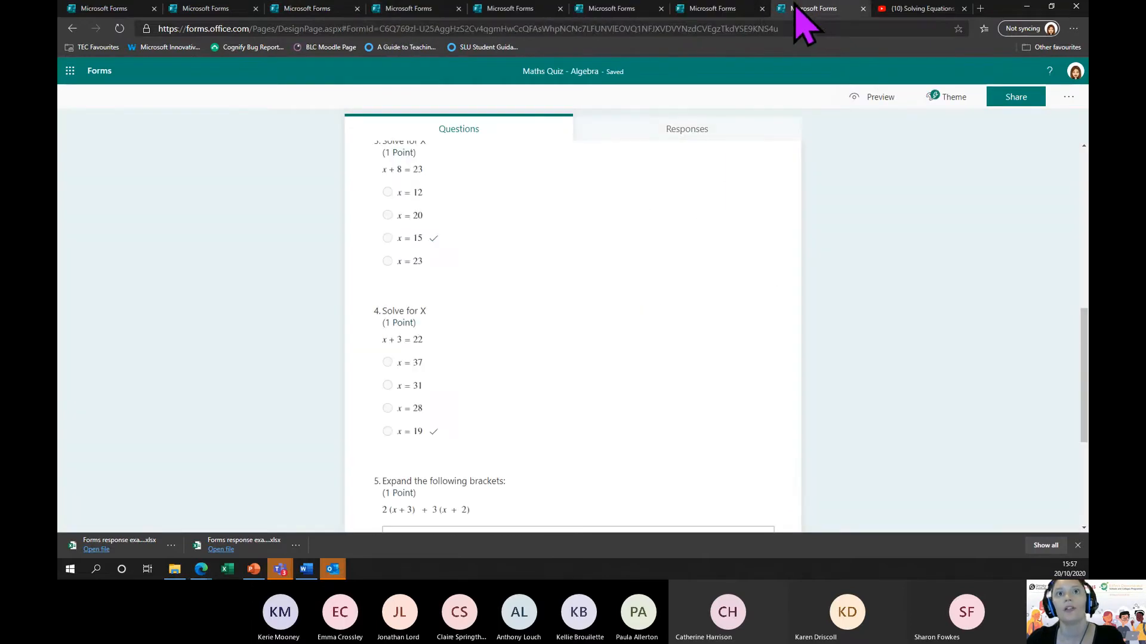
{"action": "scroll", "coordinate": [589, 384], "scroll_direction": "up", "scroll_amount": 10}
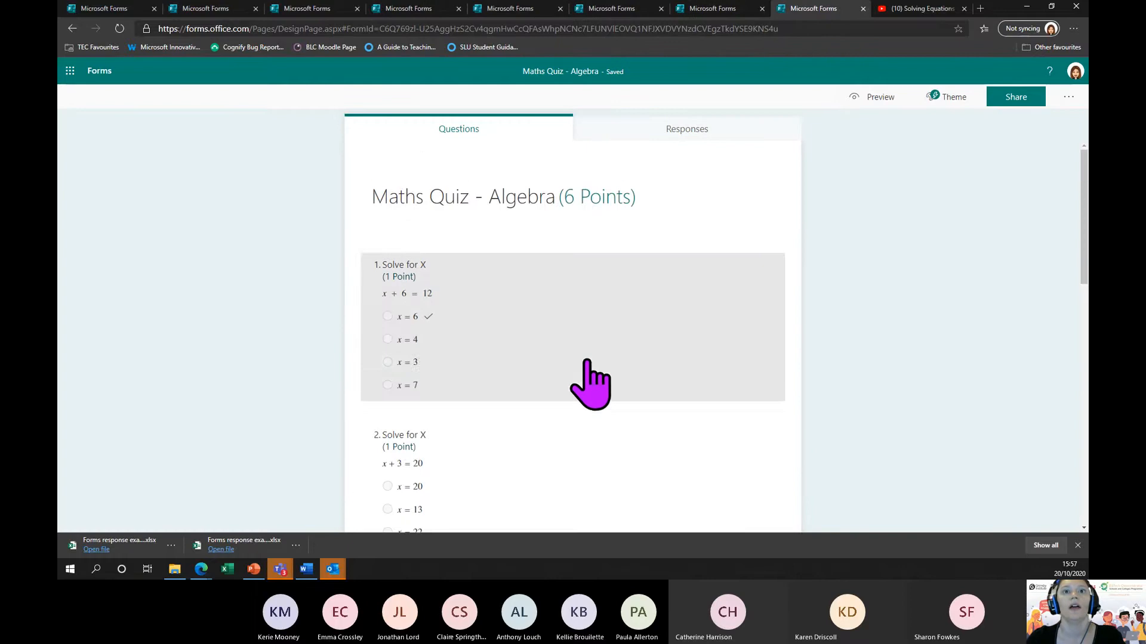
{"action": "scroll", "coordinate": [545, 271], "scroll_direction": "down", "scroll_amount": 1}
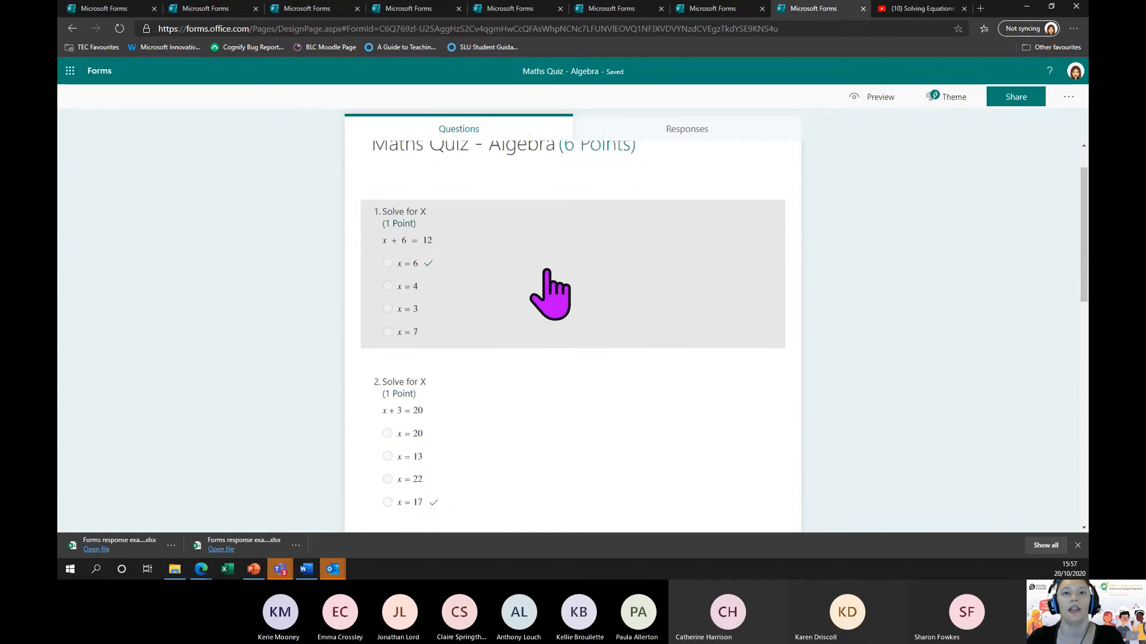
{"action": "scroll", "coordinate": [546, 272], "scroll_direction": "down", "scroll_amount": 10}
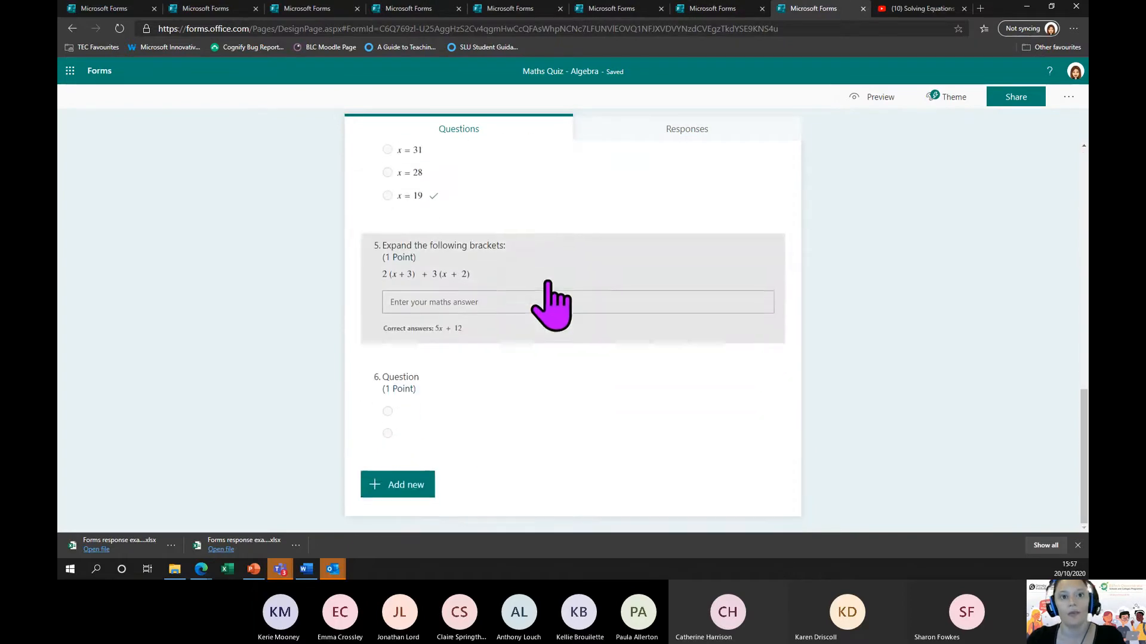
Step: Add a Choice question as question 7 of the algebra quiz, switching its Maths option off and back on
{"action": "left_click", "coordinate": [412, 486]}
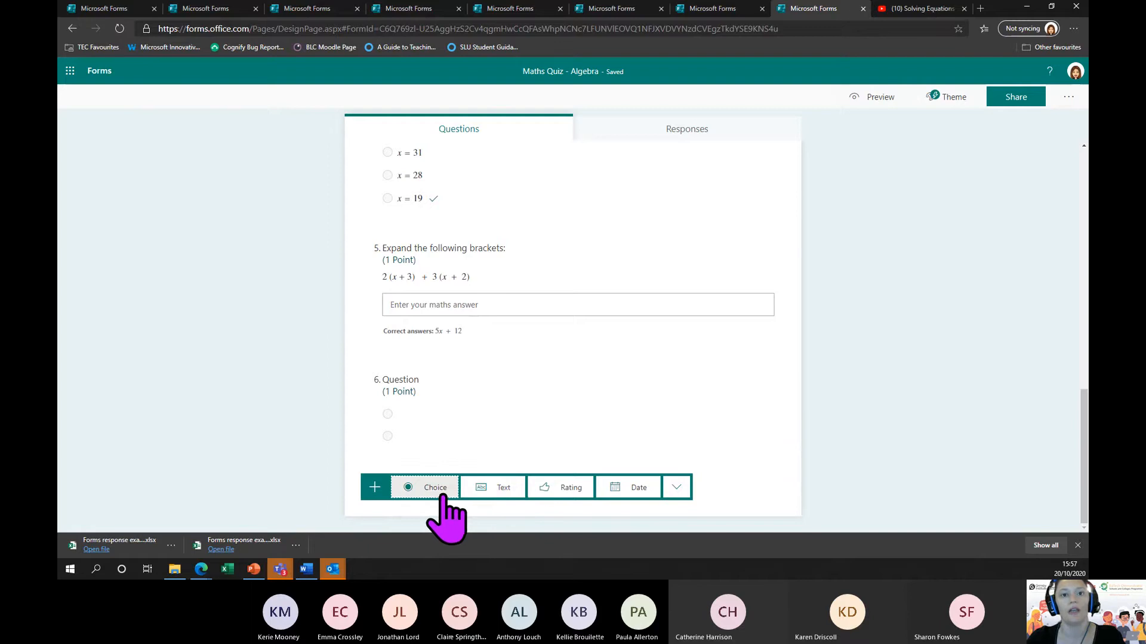
{"action": "left_click", "coordinate": [443, 496]}
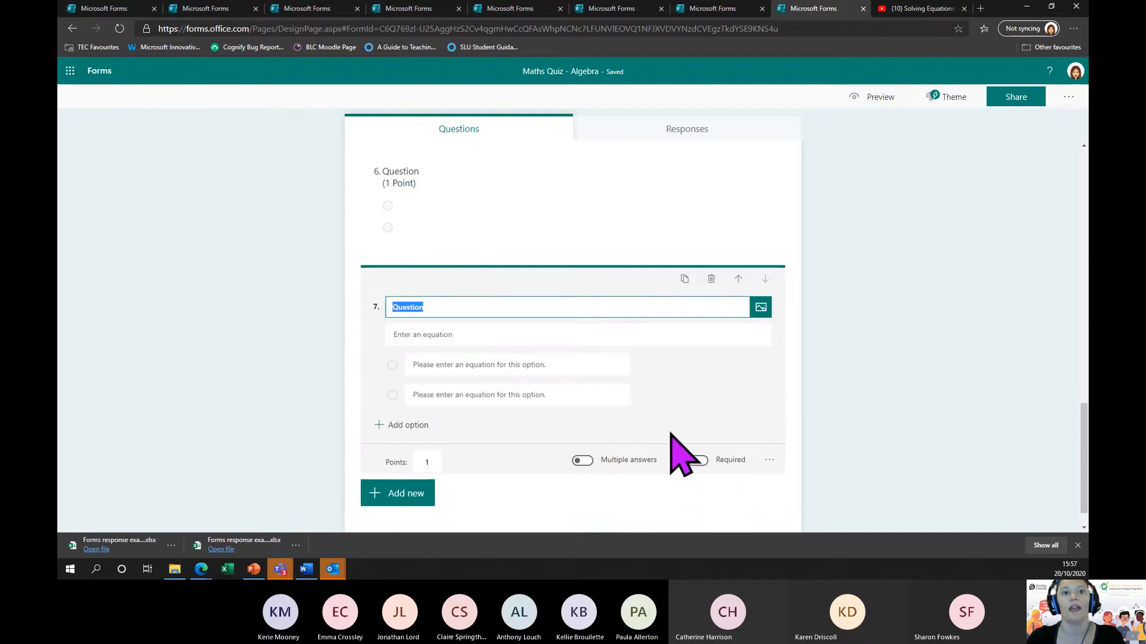
{"action": "left_click", "coordinate": [770, 460]}
{"action": "left_click", "coordinate": [813, 508]}
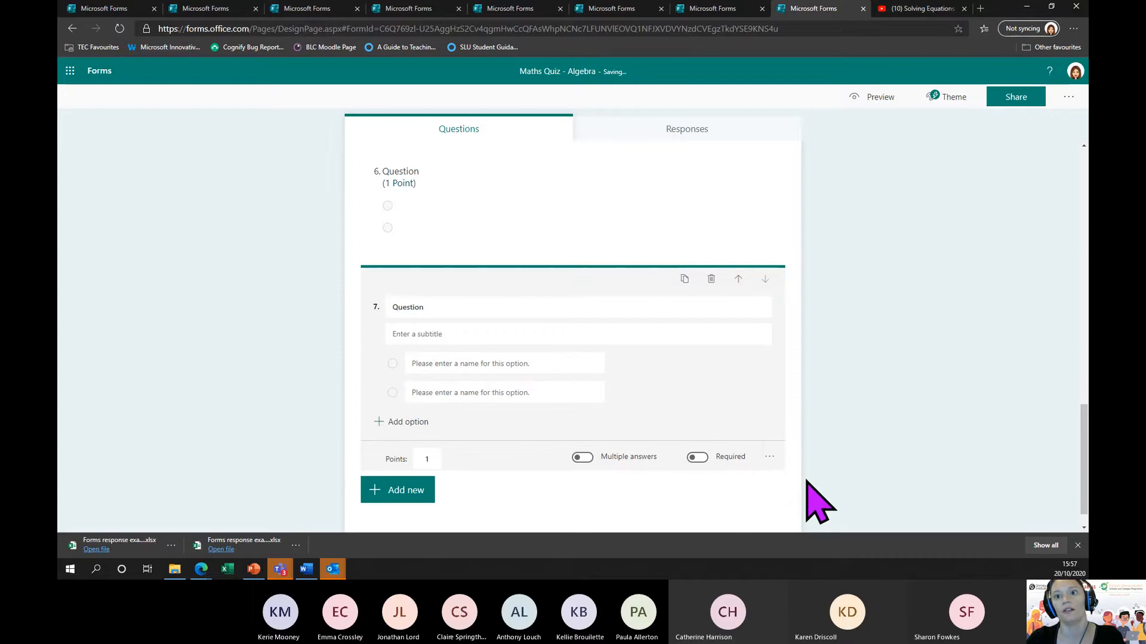
{"action": "left_click", "coordinate": [770, 457]}
{"action": "left_click", "coordinate": [815, 503]}
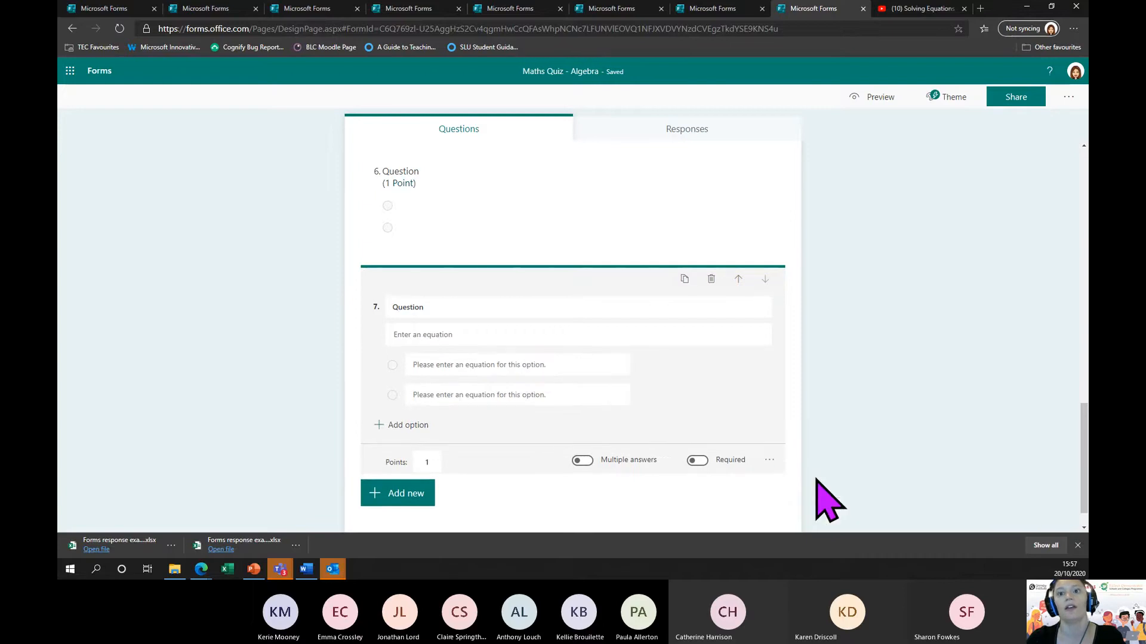
Step: Fill in question 7 with the title "Solve for X", the equation x + 3 = 5 and all the suggested results as options
{"action": "left_click", "coordinate": [475, 312]}
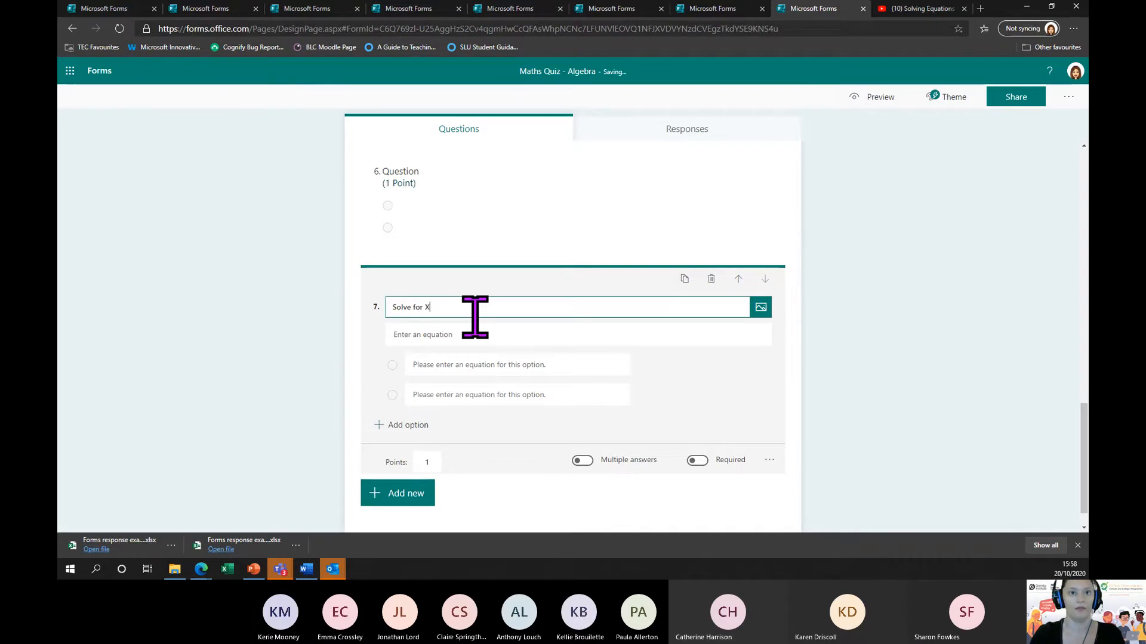
{"action": "left_click", "coordinate": [461, 333]}
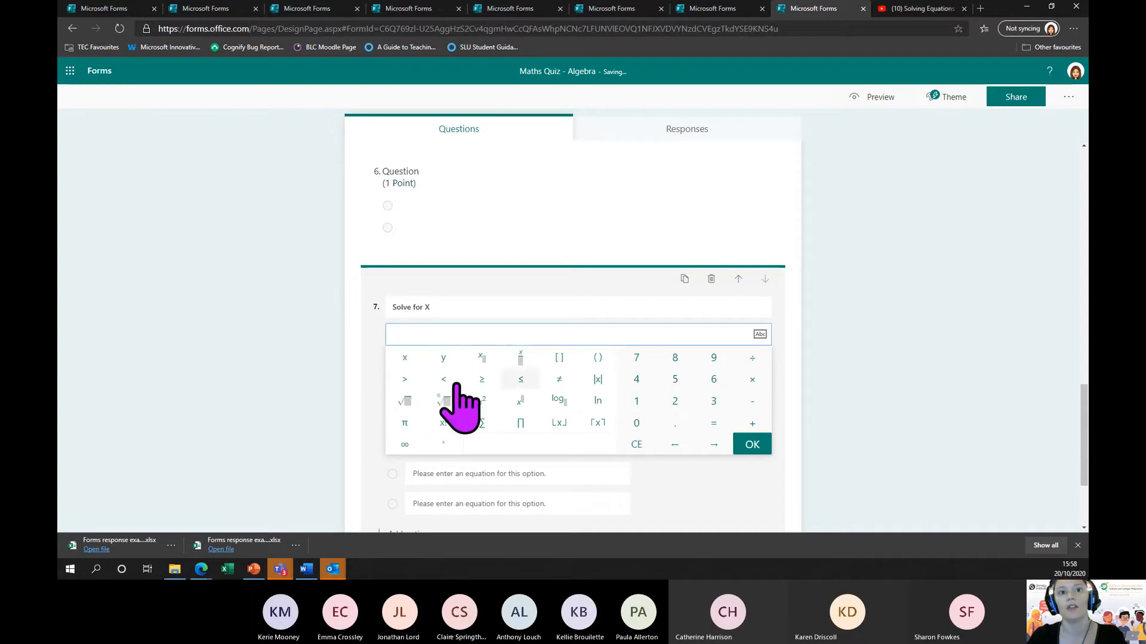
{"action": "left_click", "coordinate": [404, 359]}
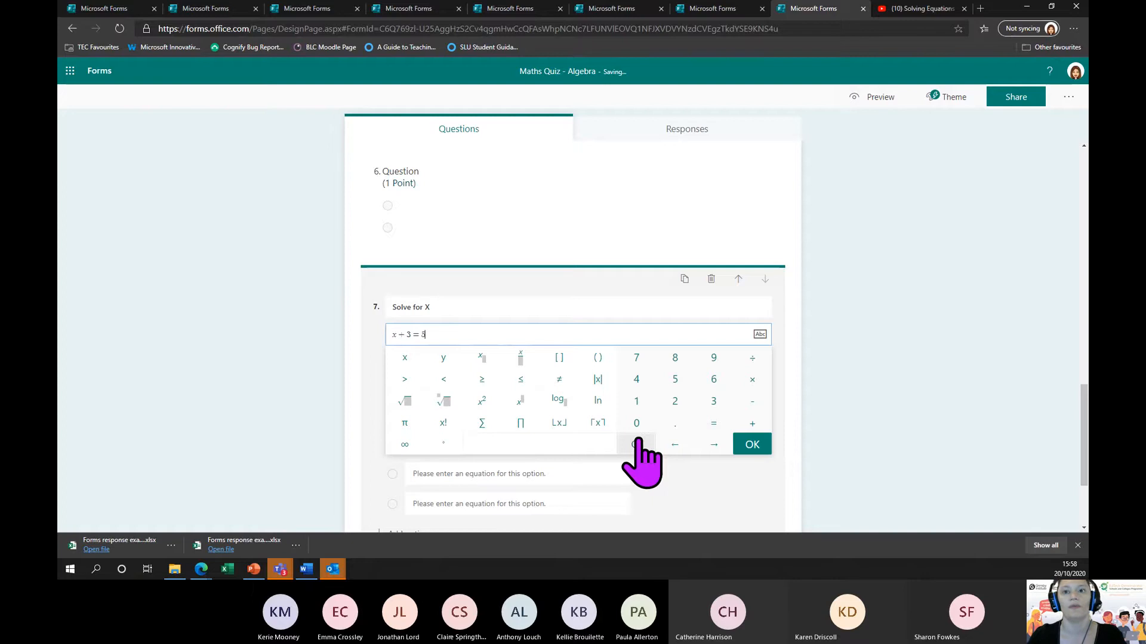
{"action": "key", "text": "Return"}
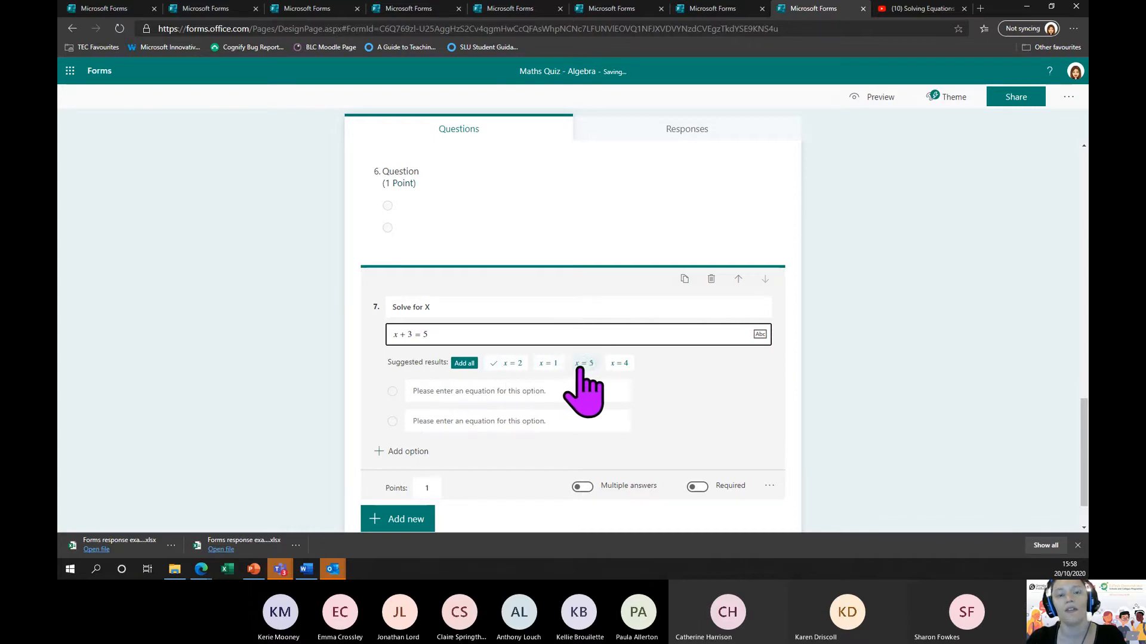
{"action": "left_click", "coordinate": [506, 364]}
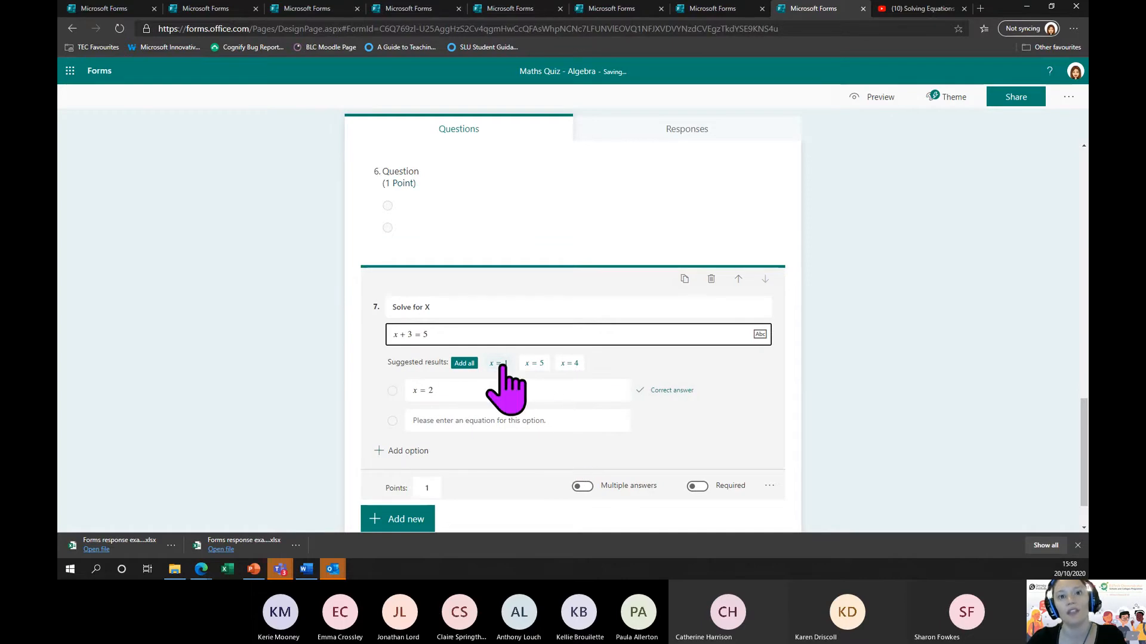
{"action": "left_click", "coordinate": [464, 364]}
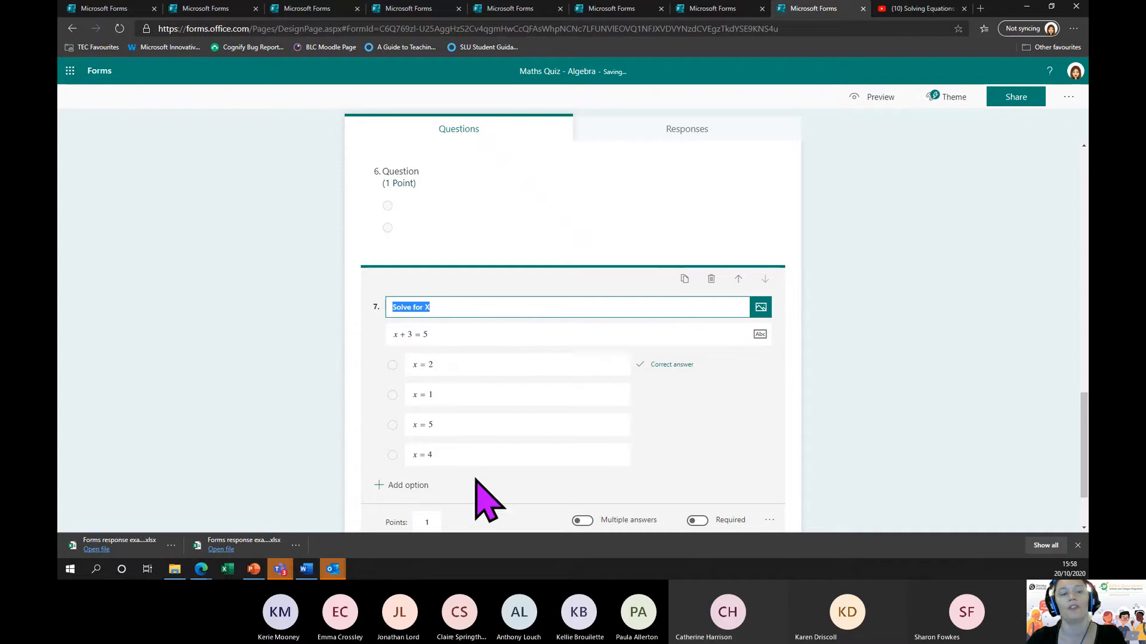
Step: Add the suggested question ideas x + 1 = 5 and x + 5 = 5 after question 7 of the algebra quiz
{"action": "scroll", "coordinate": [691, 401], "scroll_direction": "down", "scroll_amount": 2}
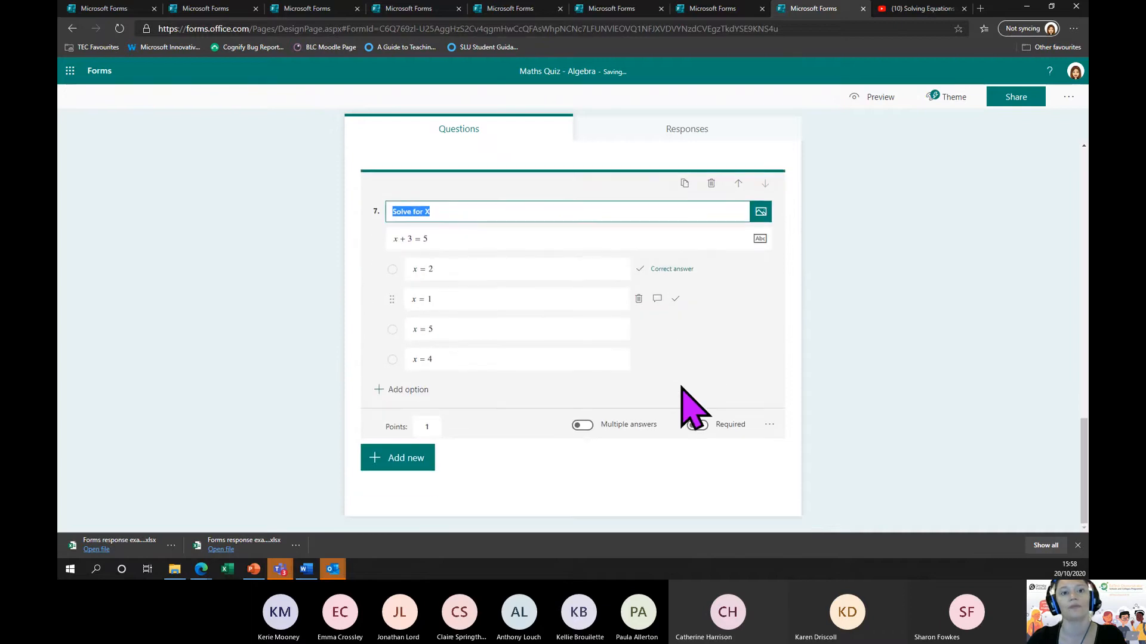
{"action": "left_click", "coordinate": [395, 463]}
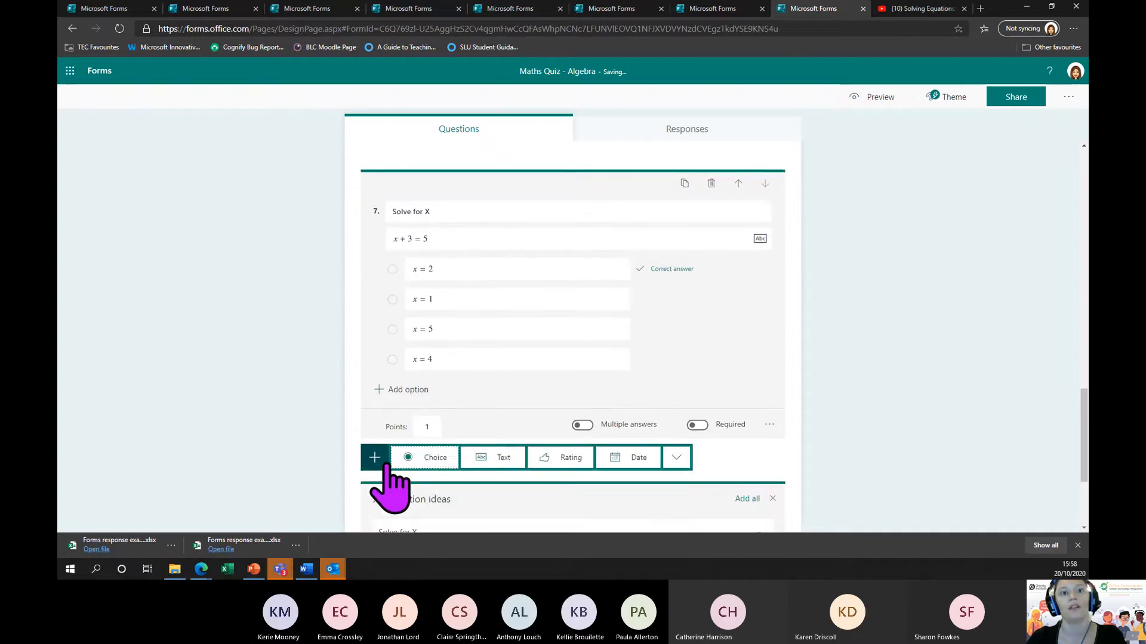
{"action": "scroll", "coordinate": [525, 418], "scroll_direction": "down", "scroll_amount": 2}
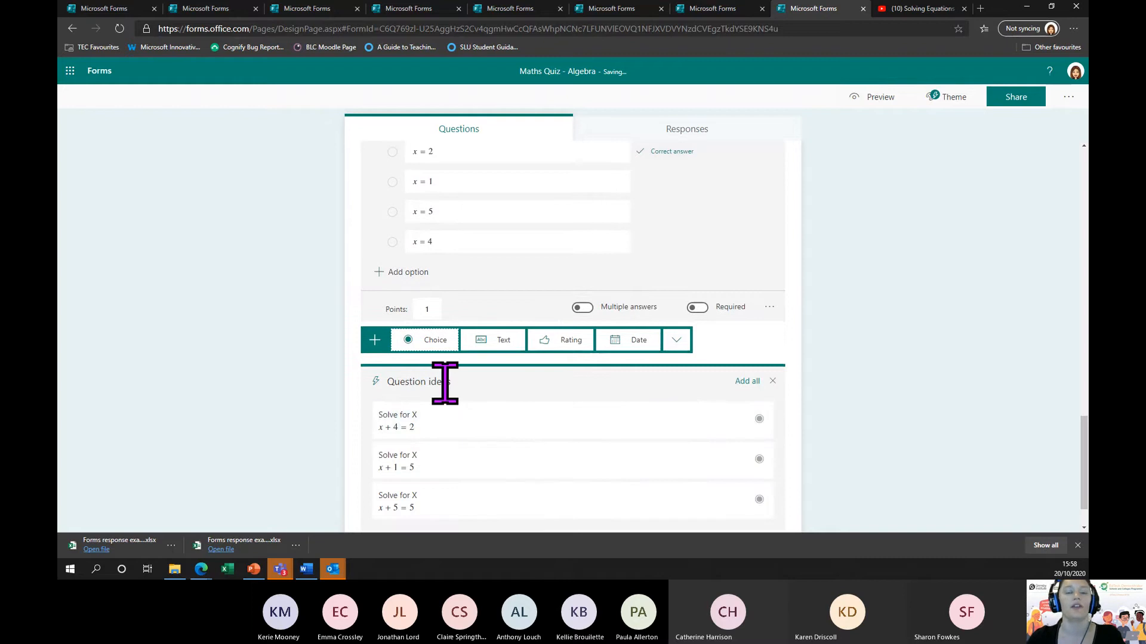
{"action": "scroll", "coordinate": [575, 371], "scroll_direction": "up", "scroll_amount": 2}
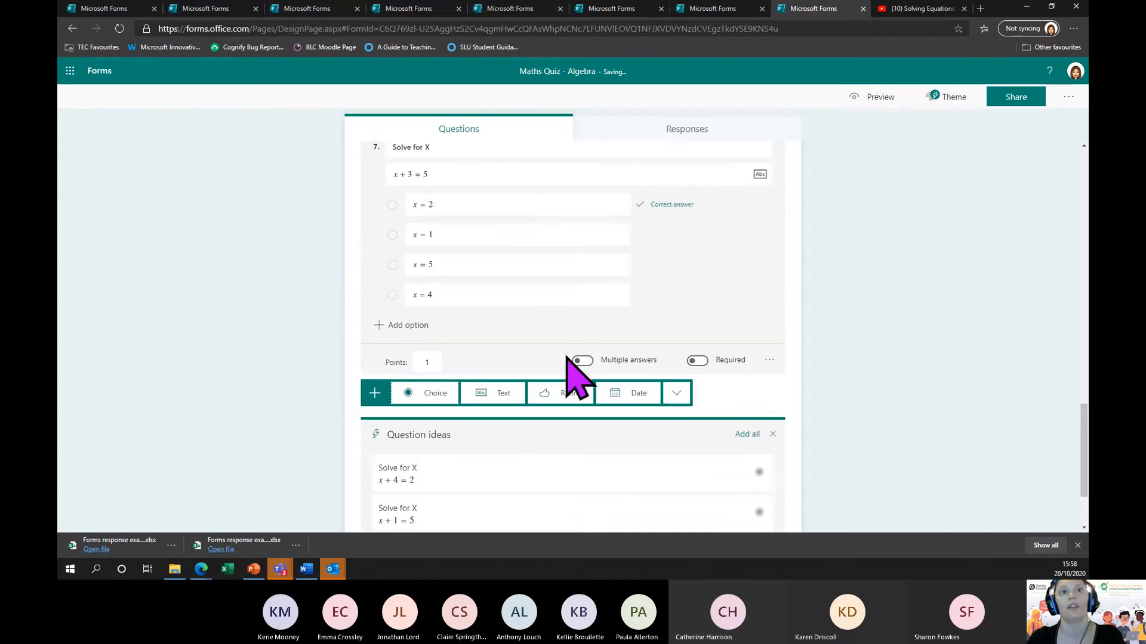
{"action": "scroll", "coordinate": [525, 303], "scroll_direction": "down", "scroll_amount": 3}
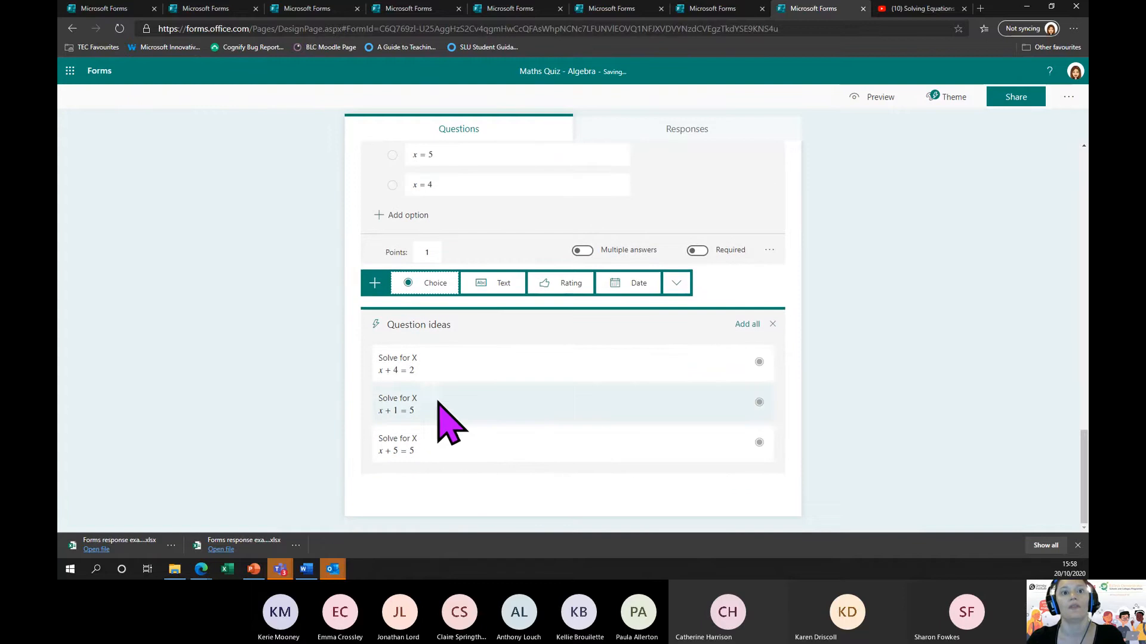
{"action": "left_click", "coordinate": [448, 411]}
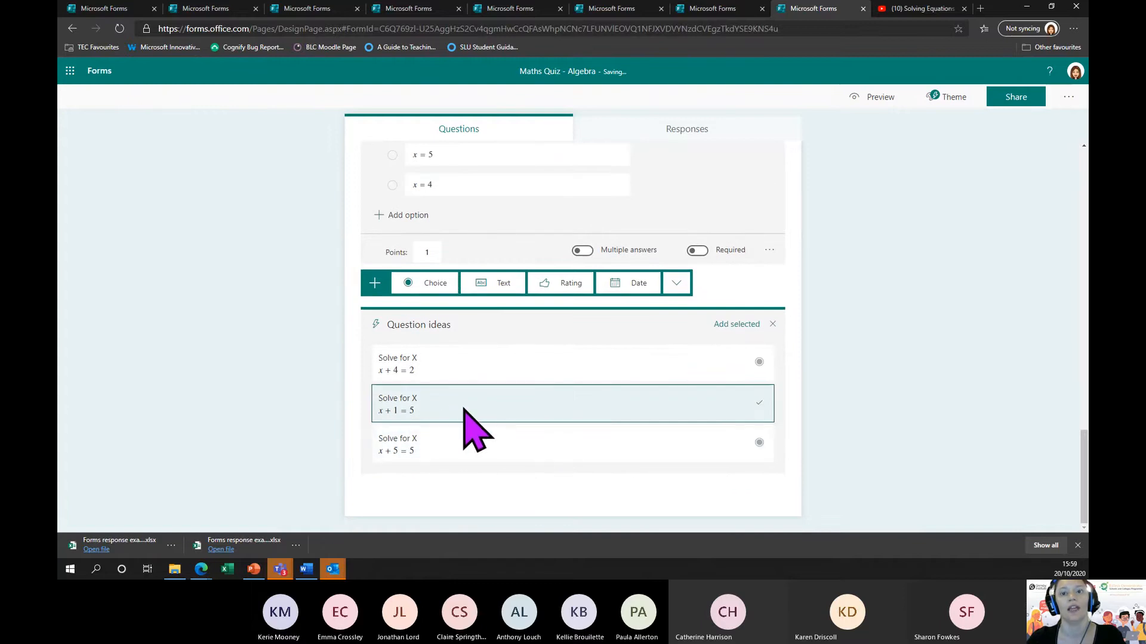
{"action": "left_click", "coordinate": [461, 444]}
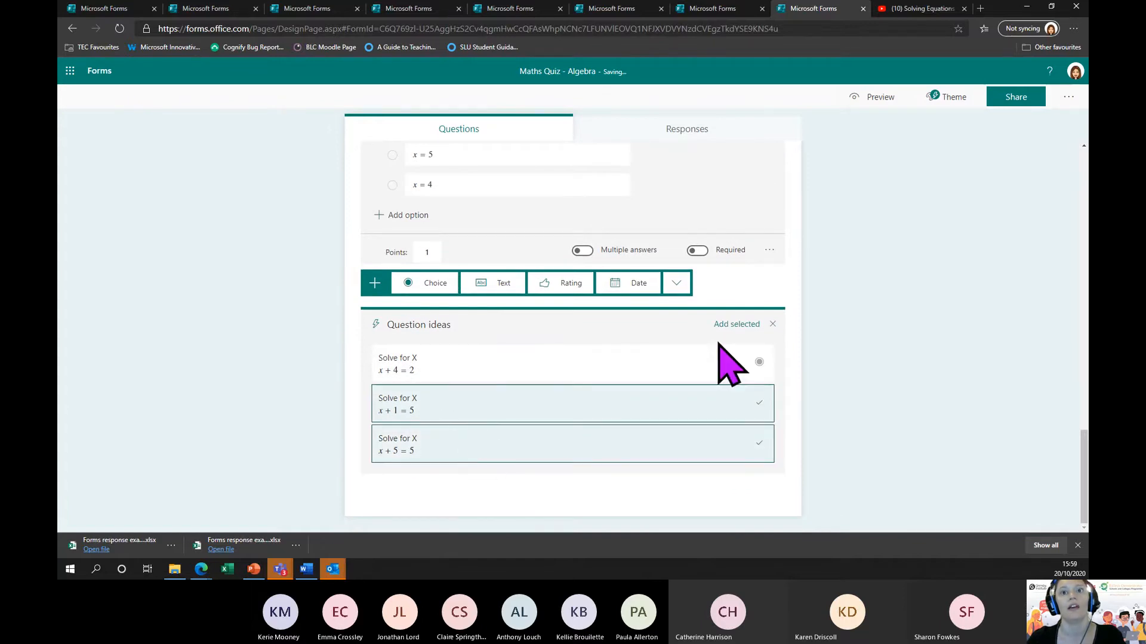
{"action": "left_click", "coordinate": [737, 324]}
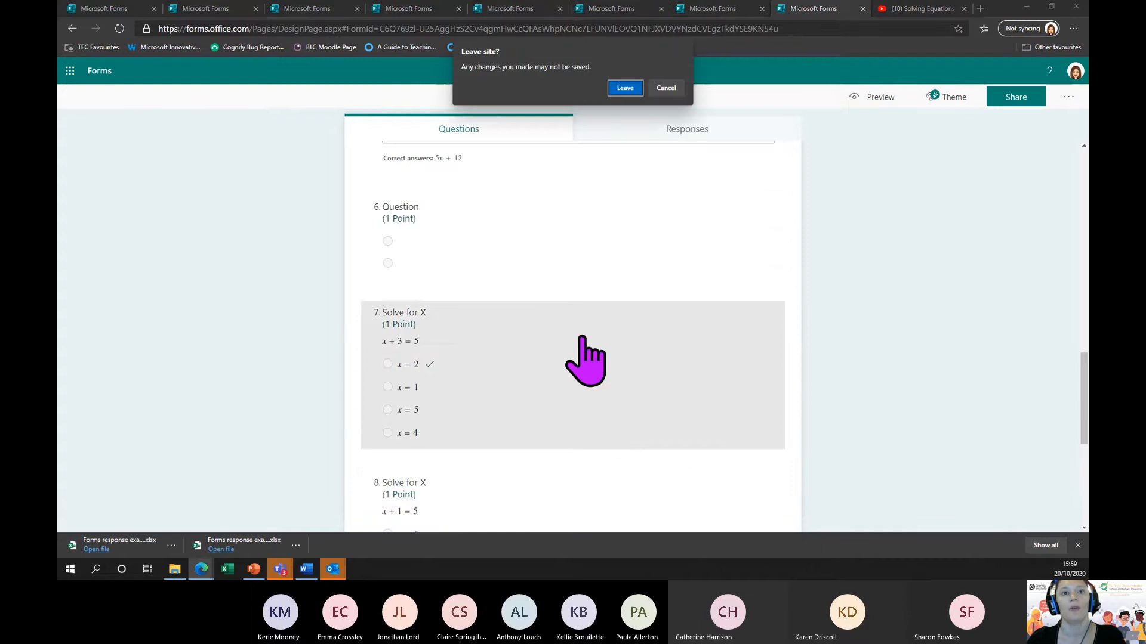
Step: Stay on the algebra quiz and the Adjectives quiz instead of leaving them, and look over their questions
{"action": "left_click", "coordinate": [665, 88]}
{"action": "scroll", "coordinate": [583, 417], "scroll_direction": "up", "scroll_amount": 10}
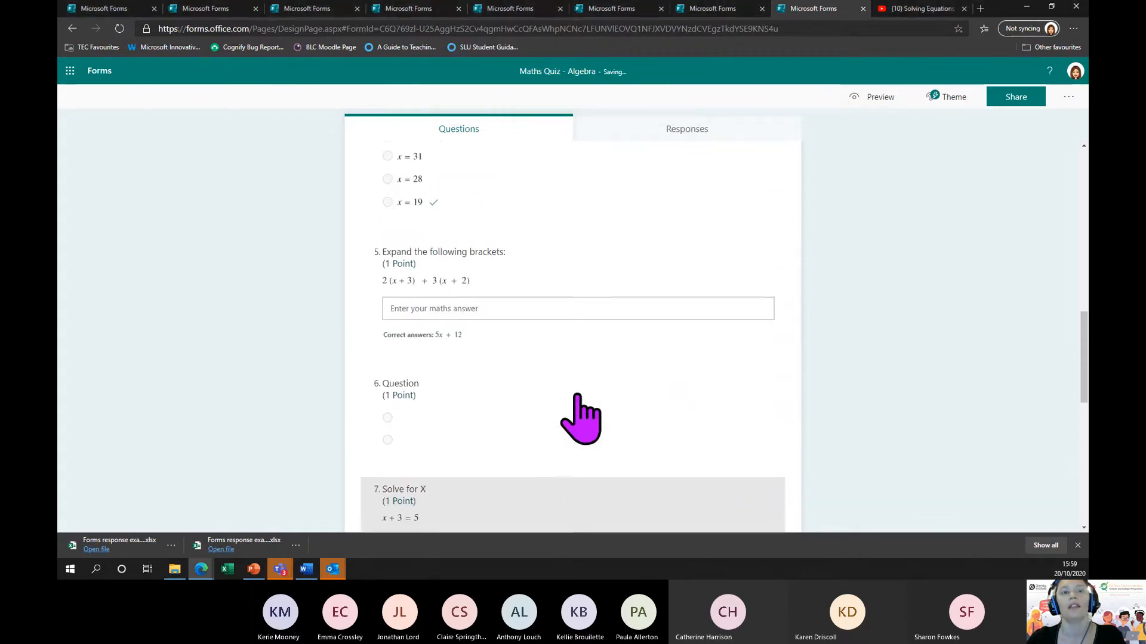
{"action": "scroll", "coordinate": [576, 395], "scroll_direction": "up", "scroll_amount": 5}
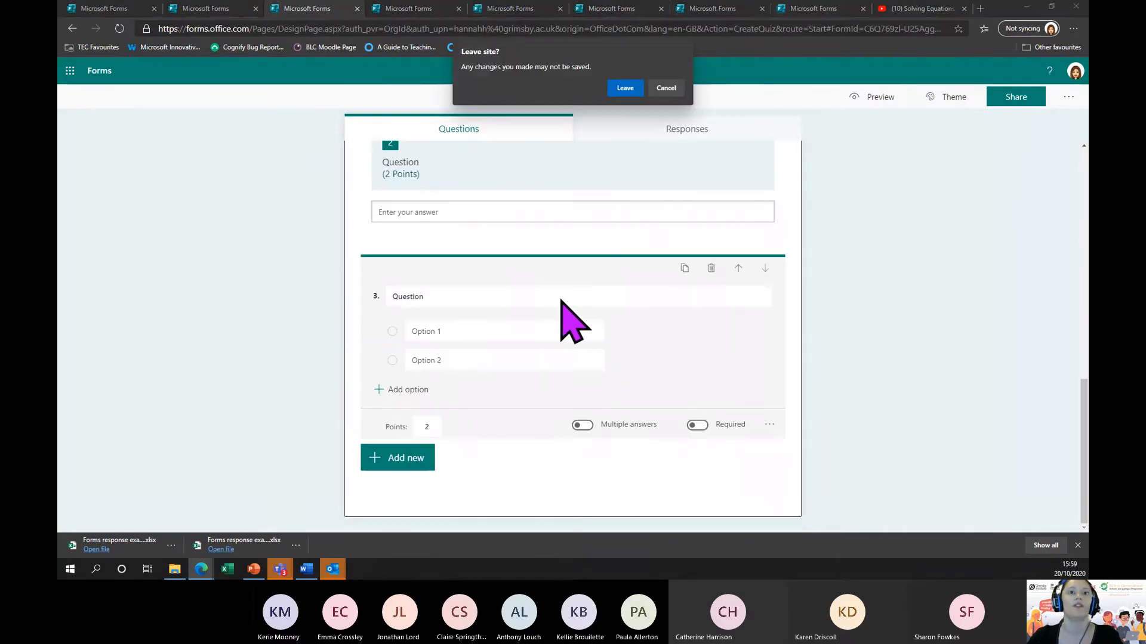
{"action": "left_click", "coordinate": [665, 89]}
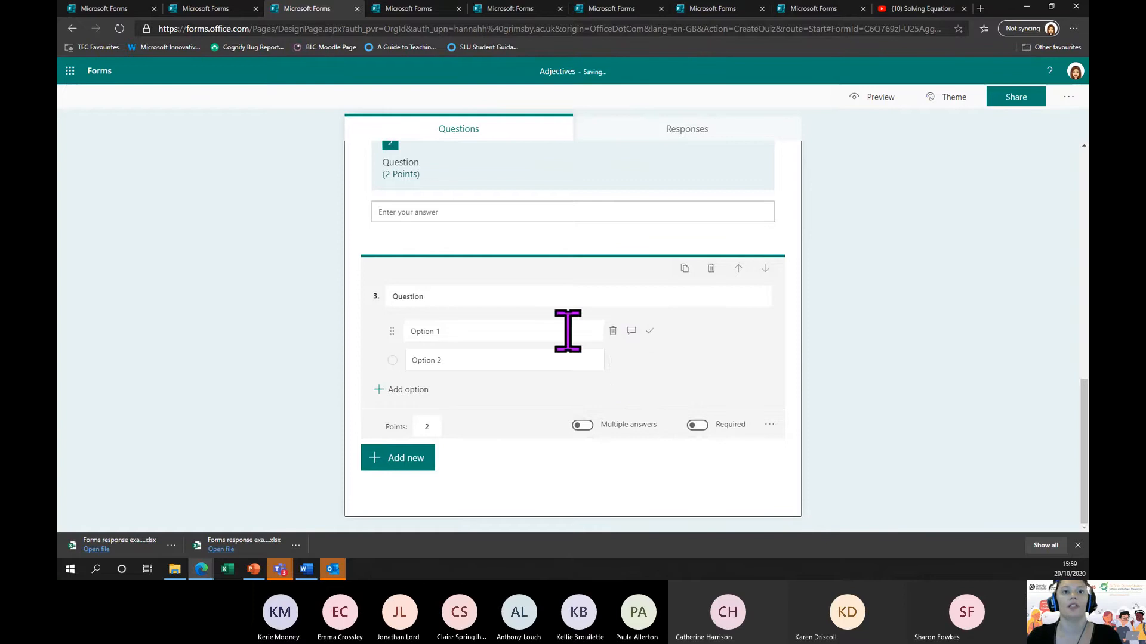
{"action": "scroll", "coordinate": [677, 328], "scroll_direction": "up", "scroll_amount": 8}
{"action": "scroll", "coordinate": [661, 312], "scroll_direction": "up", "scroll_amount": 3}
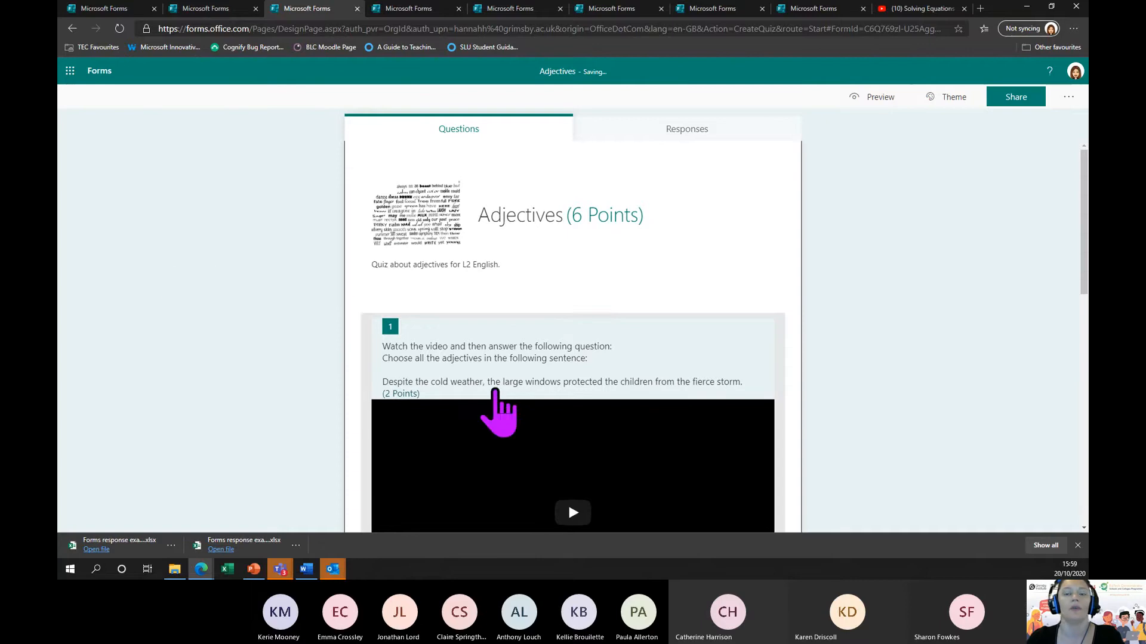
{"action": "scroll", "coordinate": [596, 316], "scroll_direction": "down", "scroll_amount": 2}
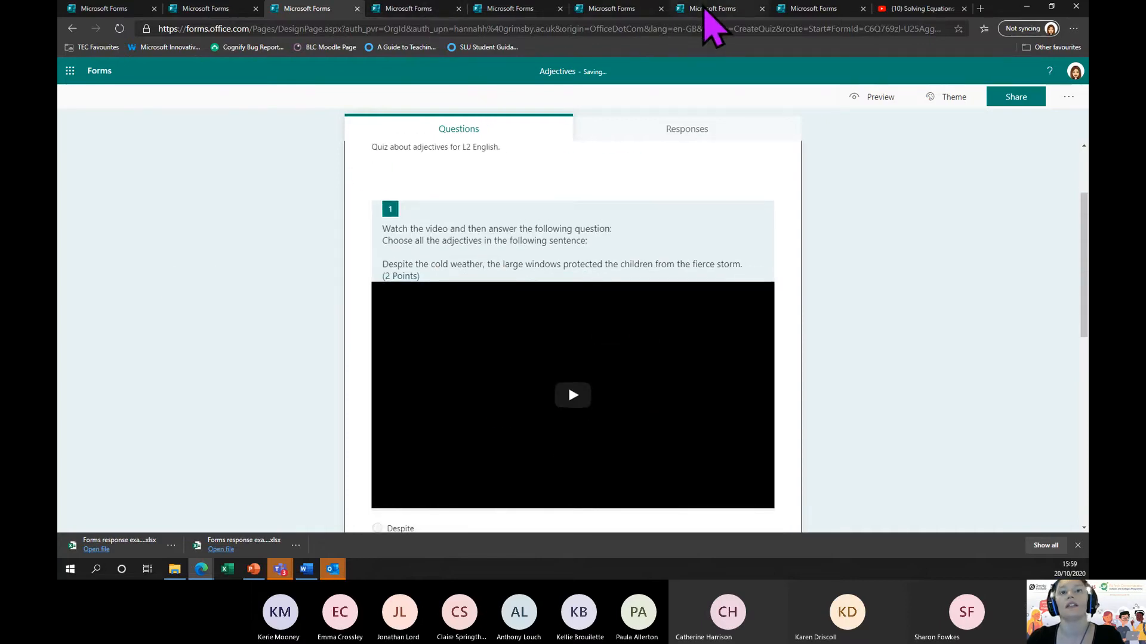
Step: Look through the open forms for the sectioned "Maths Quiz" and show its questions
{"action": "left_click", "coordinate": [702, 11]}
{"action": "left_click", "coordinate": [621, 10]}
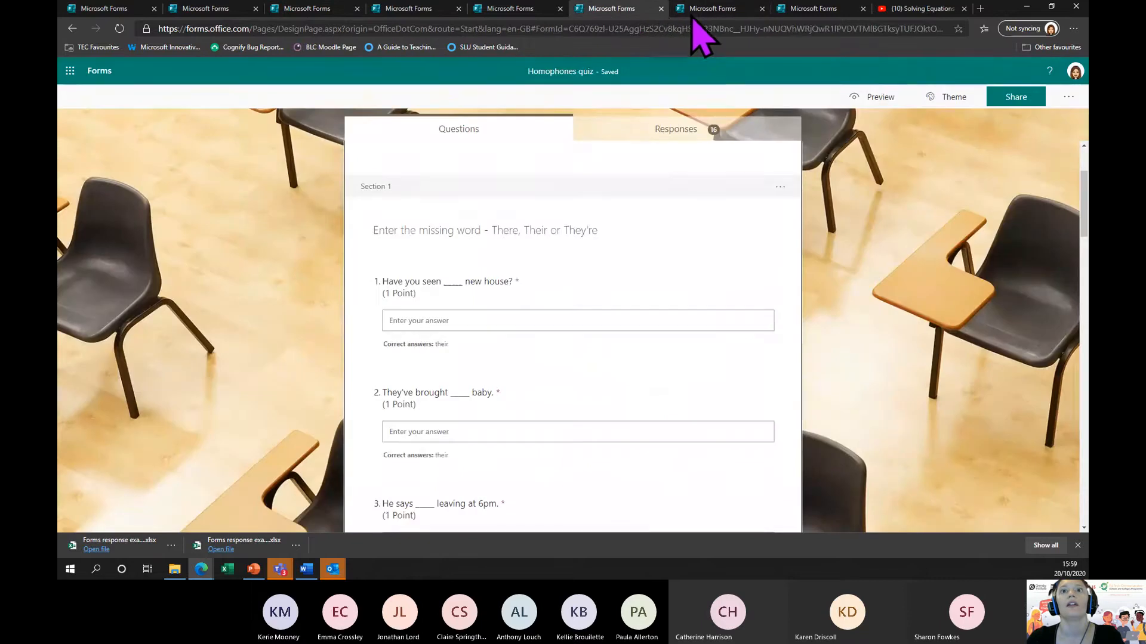
{"action": "left_click", "coordinate": [496, 10]}
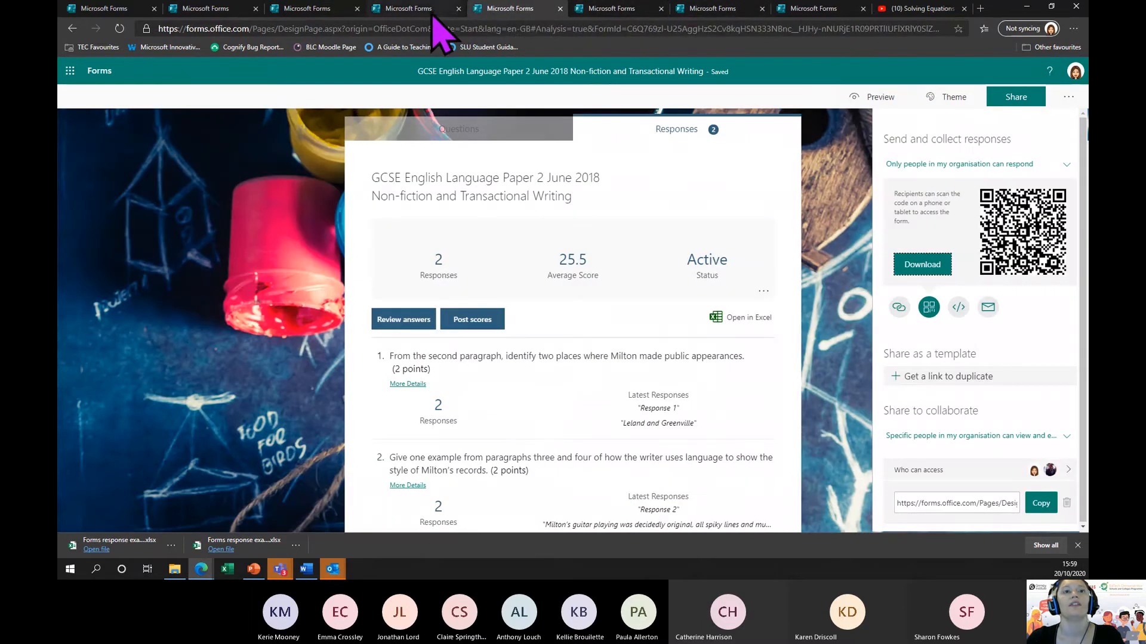
{"action": "left_click", "coordinate": [435, 10]}
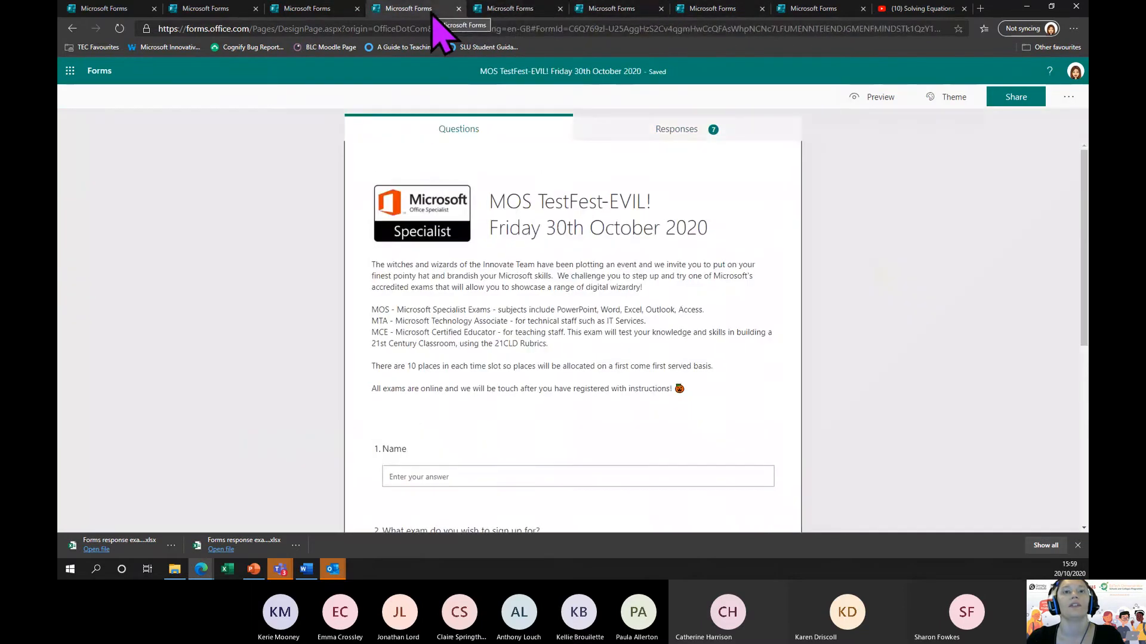
{"action": "left_click", "coordinate": [803, 11]}
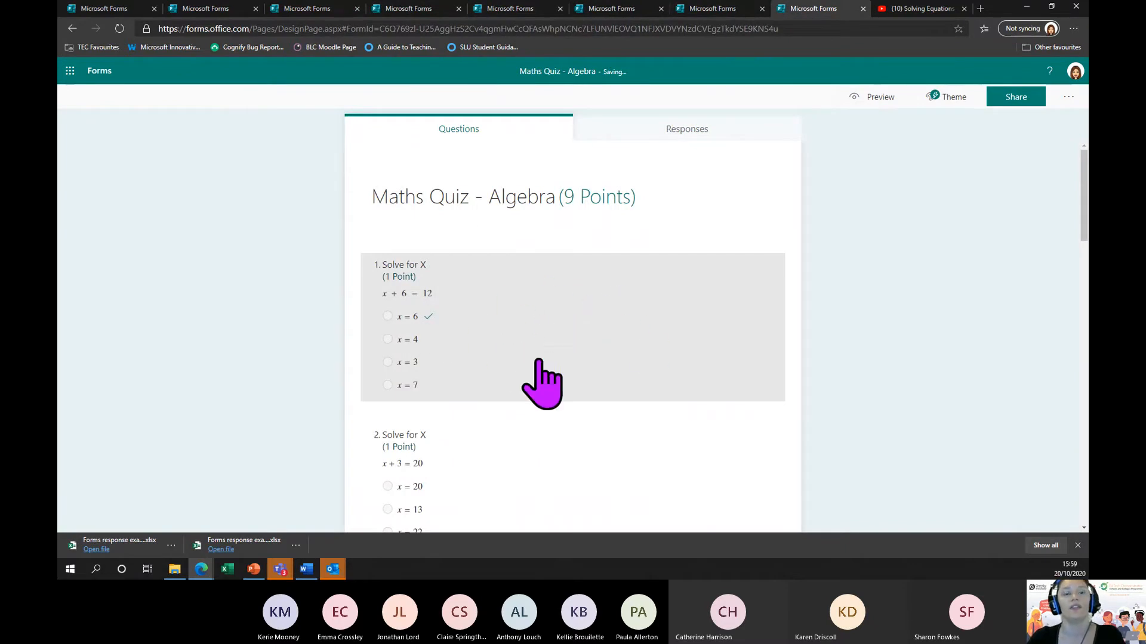
{"action": "left_click", "coordinate": [703, 11]}
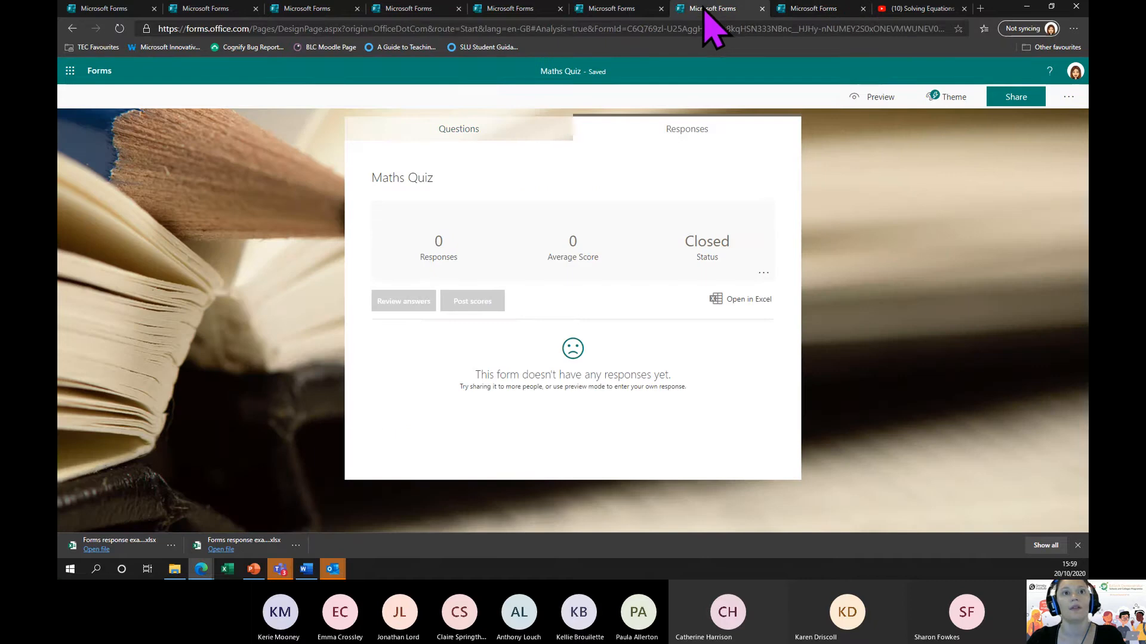
{"action": "left_click", "coordinate": [466, 139]}
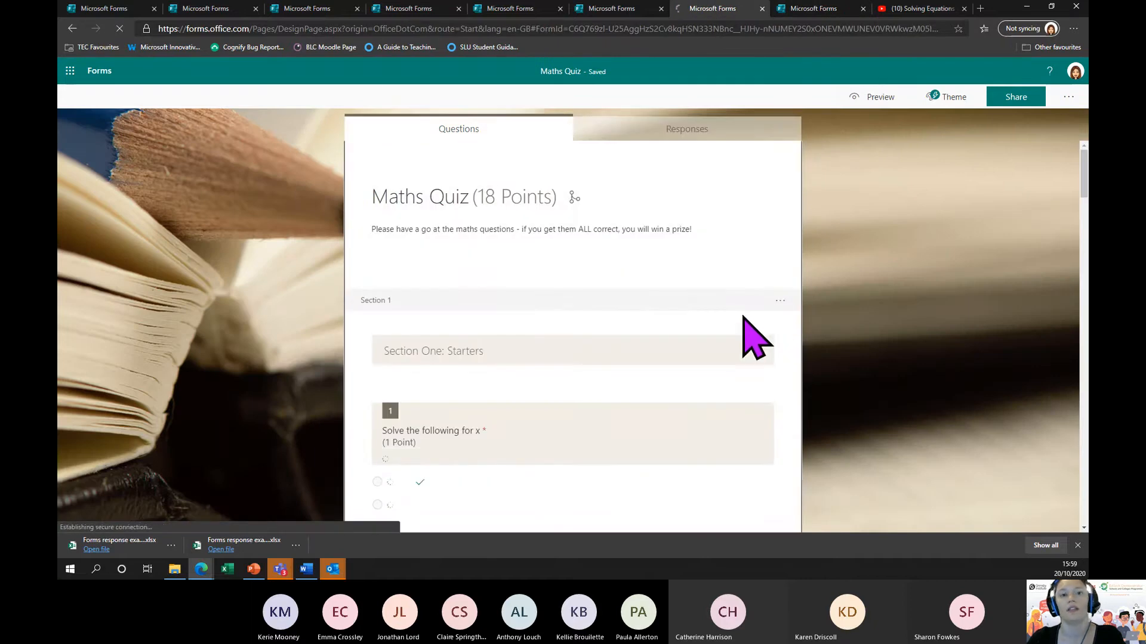
Step: Sign back in with the presenter's work account to return to the Maths Quiz questions
{"action": "scroll", "coordinate": [770, 343], "scroll_direction": "down", "scroll_amount": 3}
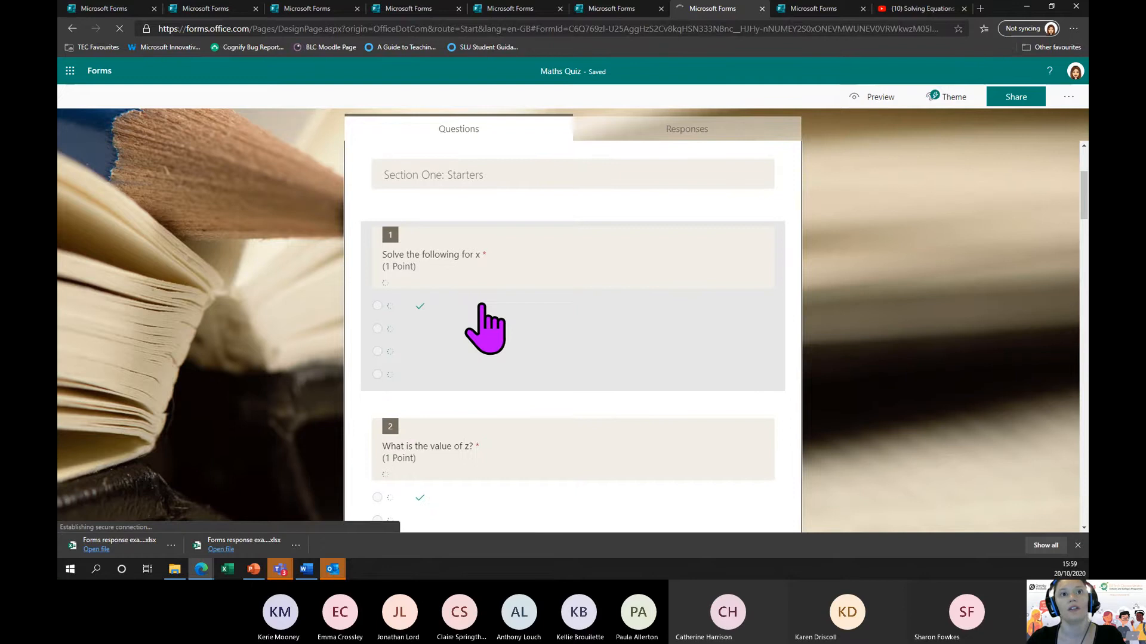
{"action": "scroll", "coordinate": [575, 274], "scroll_direction": "up", "scroll_amount": 3}
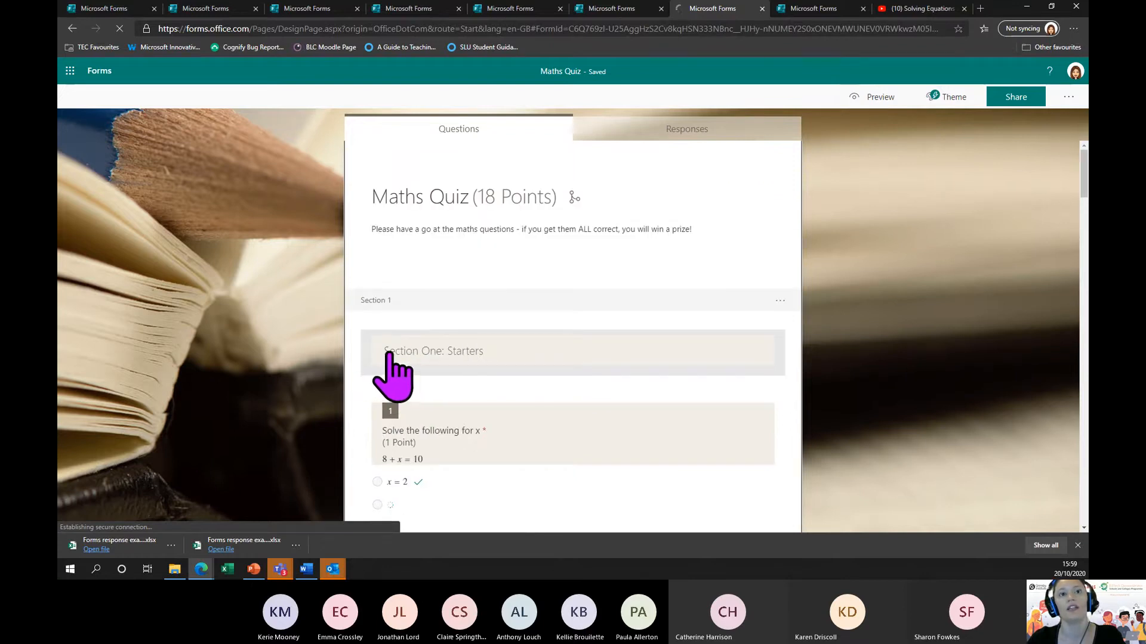
{"action": "scroll", "coordinate": [486, 396], "scroll_direction": "down", "scroll_amount": 2}
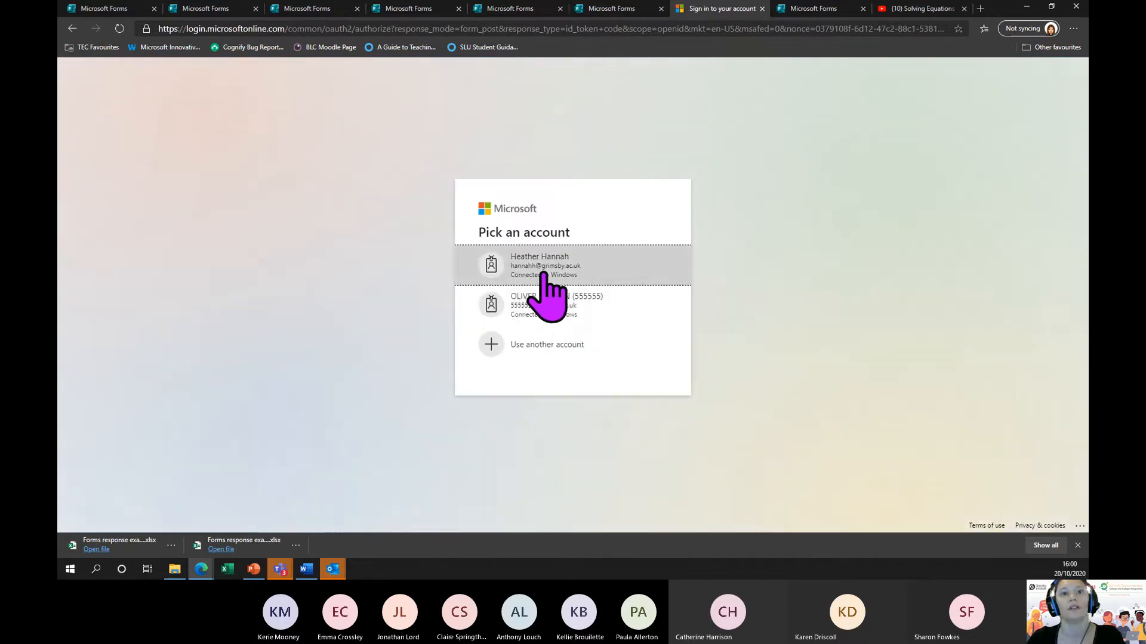
{"action": "left_click", "coordinate": [547, 271]}
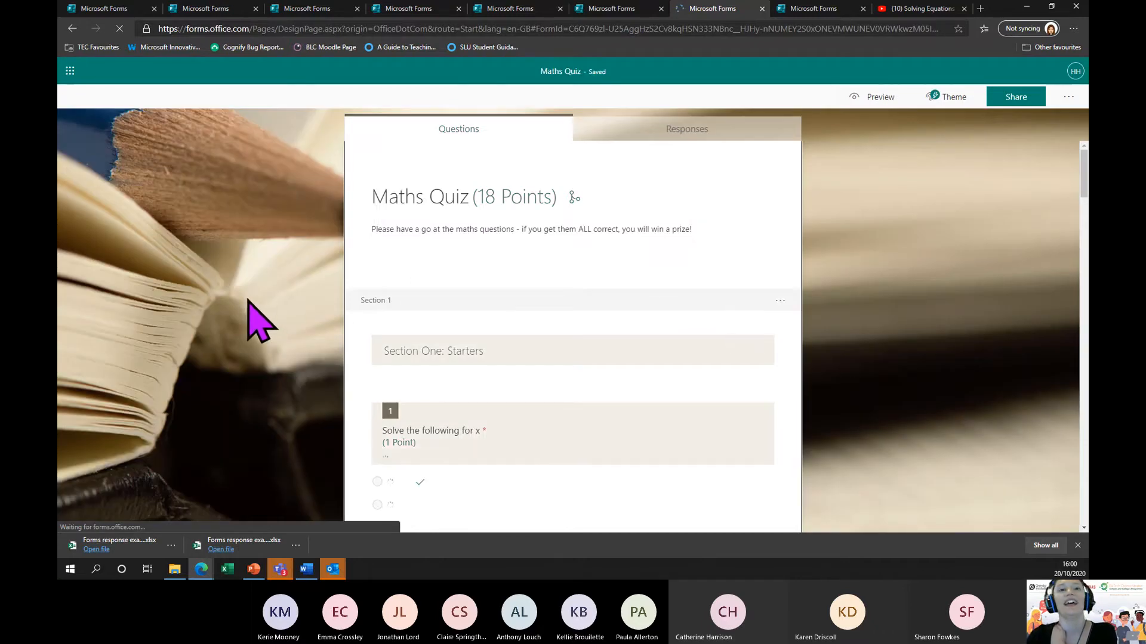
Step: Review the Maths Quiz questions from Section One: Starters to Section Three - You're on Fire!
{"action": "scroll", "coordinate": [545, 310], "scroll_direction": "down", "scroll_amount": 1}
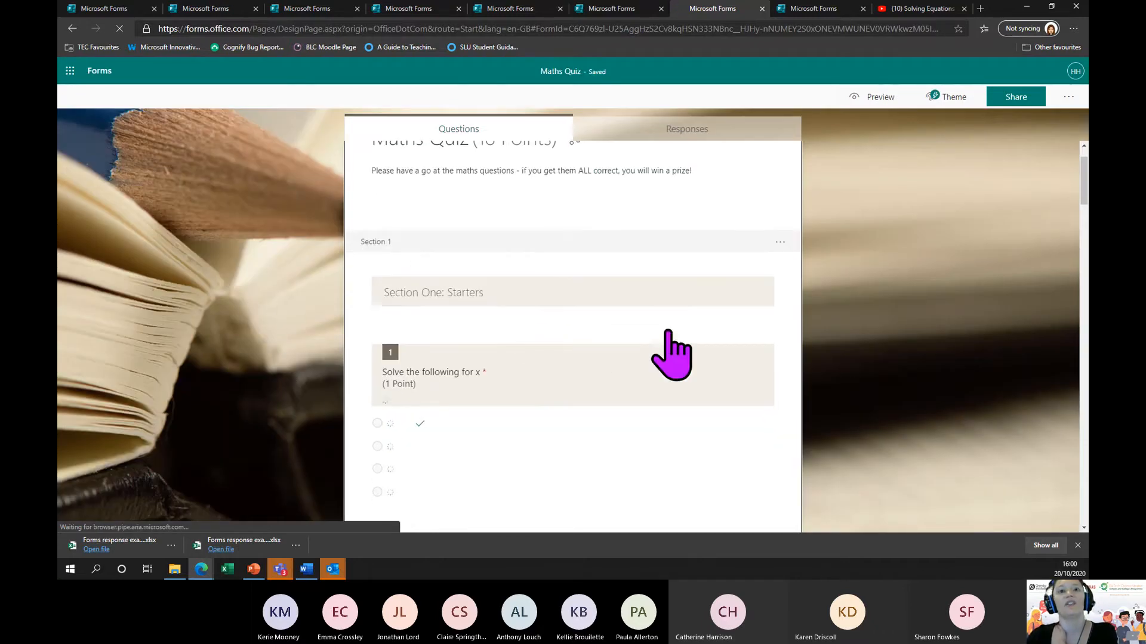
{"action": "scroll", "coordinate": [673, 352], "scroll_direction": "down", "scroll_amount": 4}
{"action": "scroll", "coordinate": [530, 419], "scroll_direction": "down", "scroll_amount": 2}
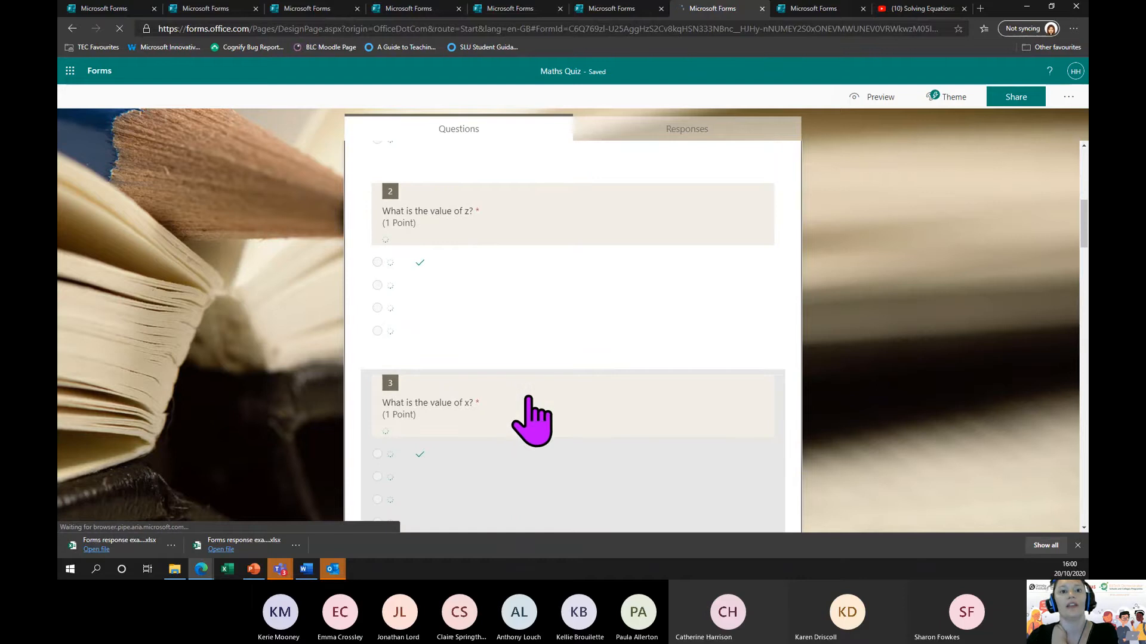
{"action": "scroll", "coordinate": [486, 396], "scroll_direction": "down", "scroll_amount": 1}
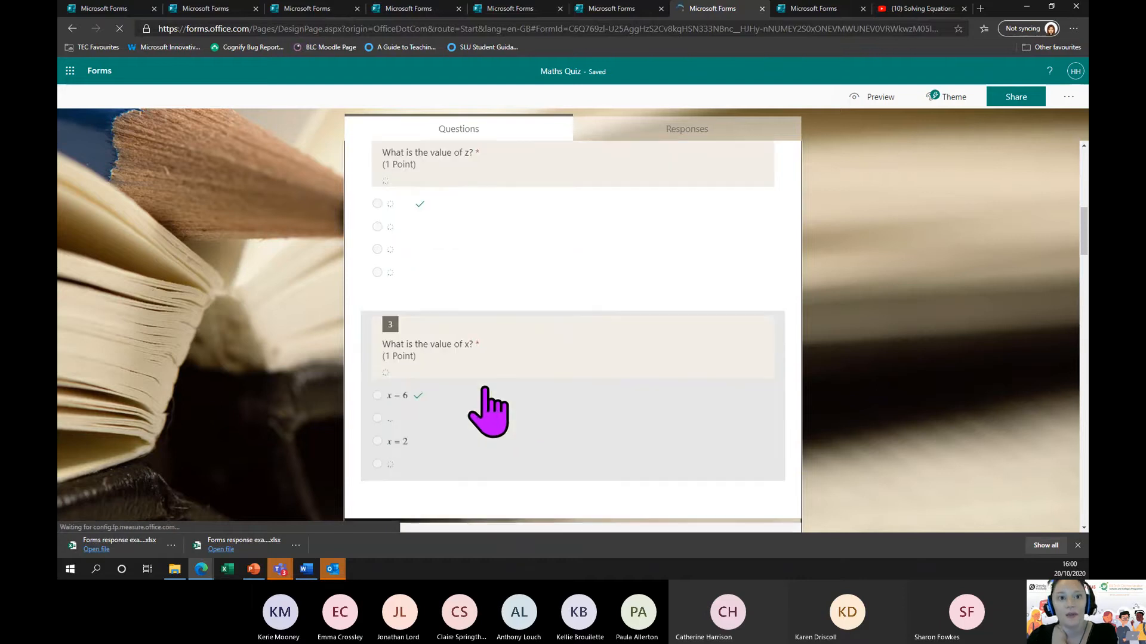
{"action": "scroll", "coordinate": [486, 397], "scroll_direction": "down", "scroll_amount": 1}
{"action": "scroll", "coordinate": [486, 396], "scroll_direction": "down", "scroll_amount": 10}
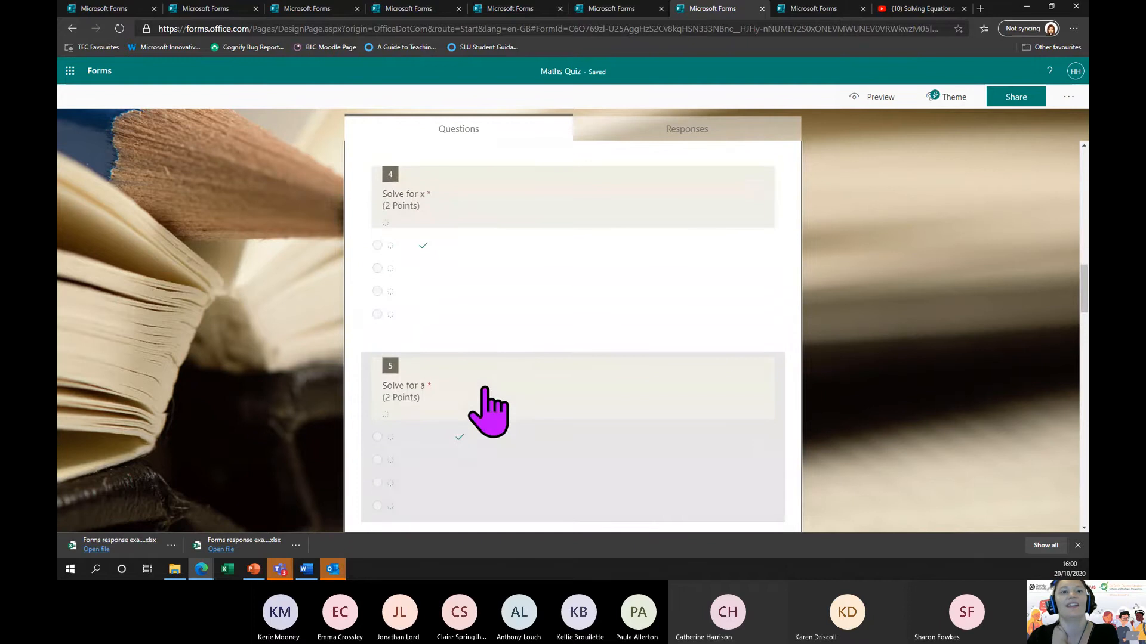
{"action": "scroll", "coordinate": [485, 391], "scroll_direction": "down", "scroll_amount": 5}
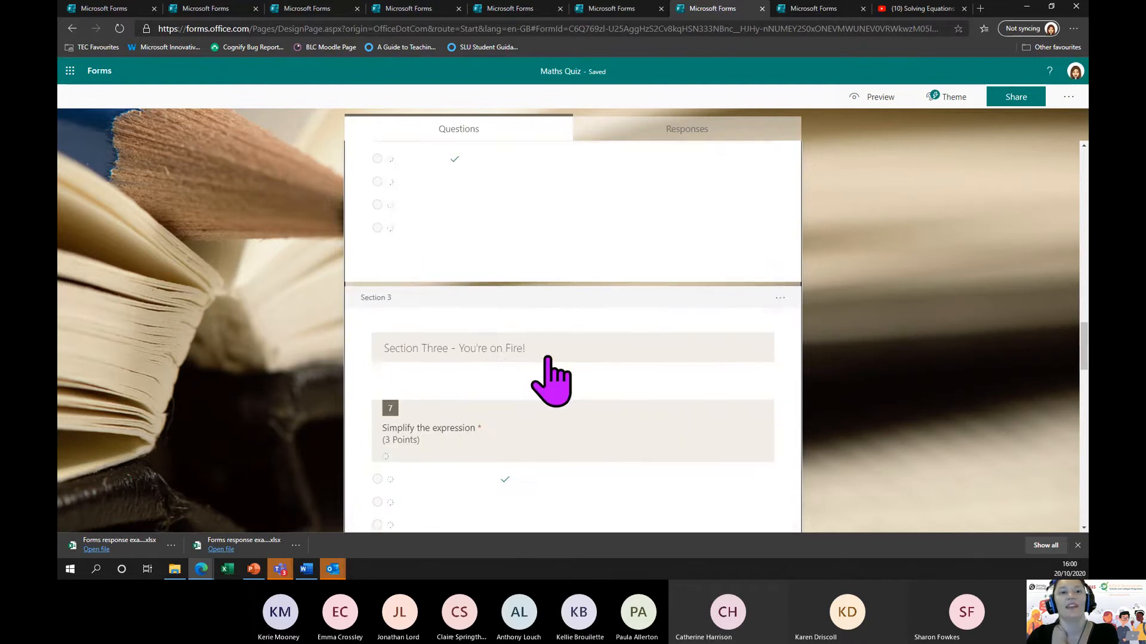
{"action": "scroll", "coordinate": [611, 352], "scroll_direction": "up", "scroll_amount": 3}
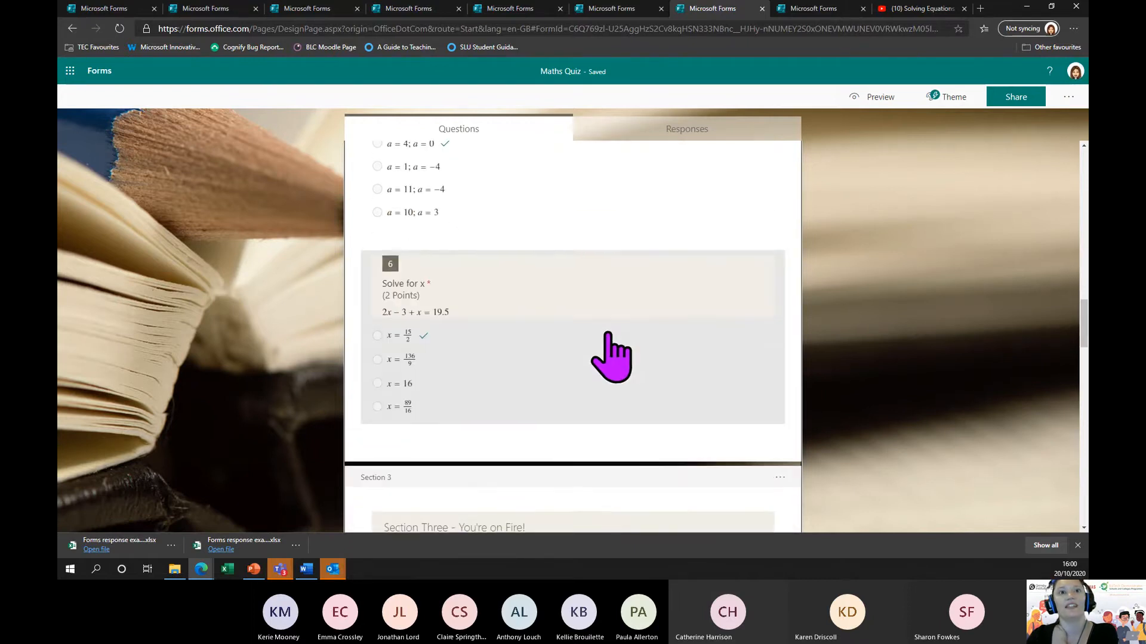
Step: Go back over the Maths Quiz from the Section 2 and Section 3 questions up to the quiz title
{"action": "scroll", "coordinate": [488, 358], "scroll_direction": "up", "scroll_amount": 4}
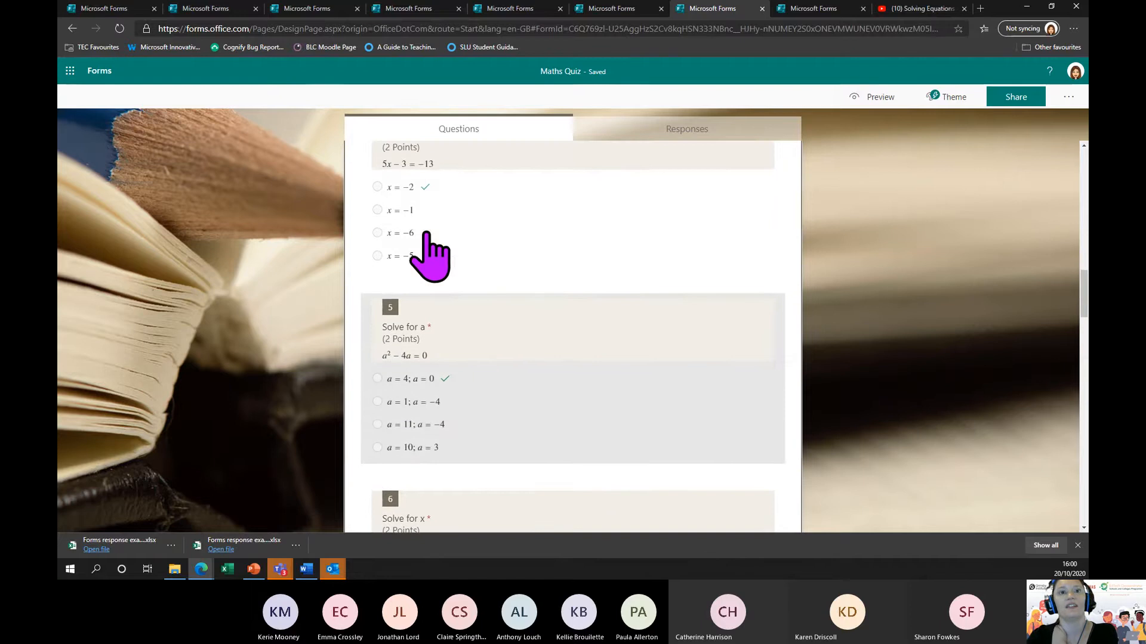
{"action": "scroll", "coordinate": [485, 377], "scroll_direction": "down", "scroll_amount": 2}
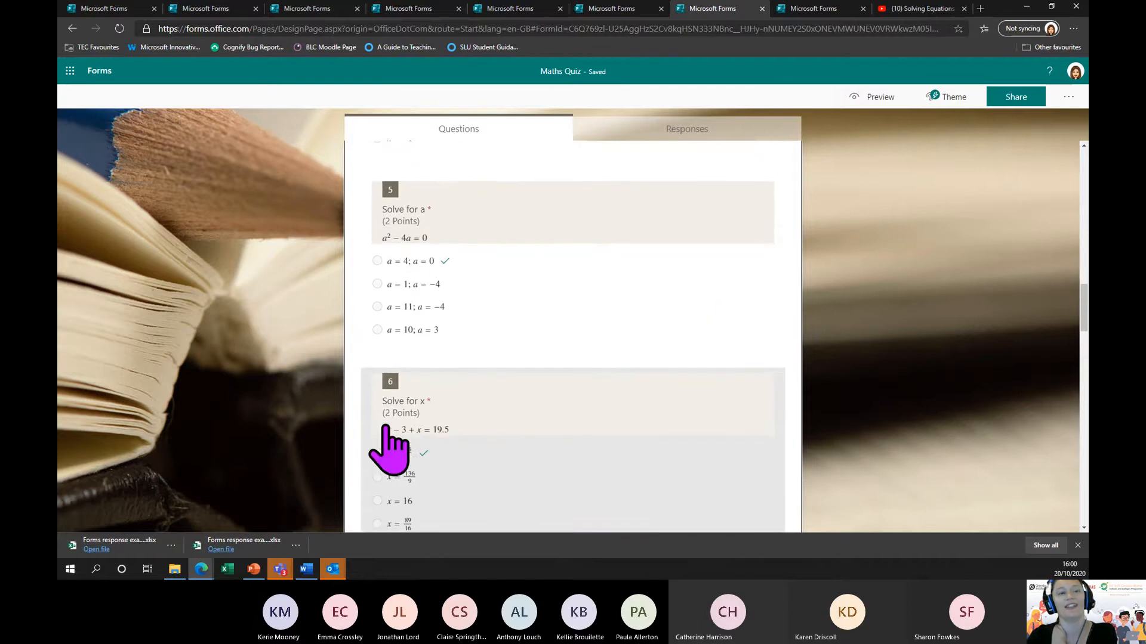
{"action": "scroll", "coordinate": [512, 397], "scroll_direction": "down", "scroll_amount": 6}
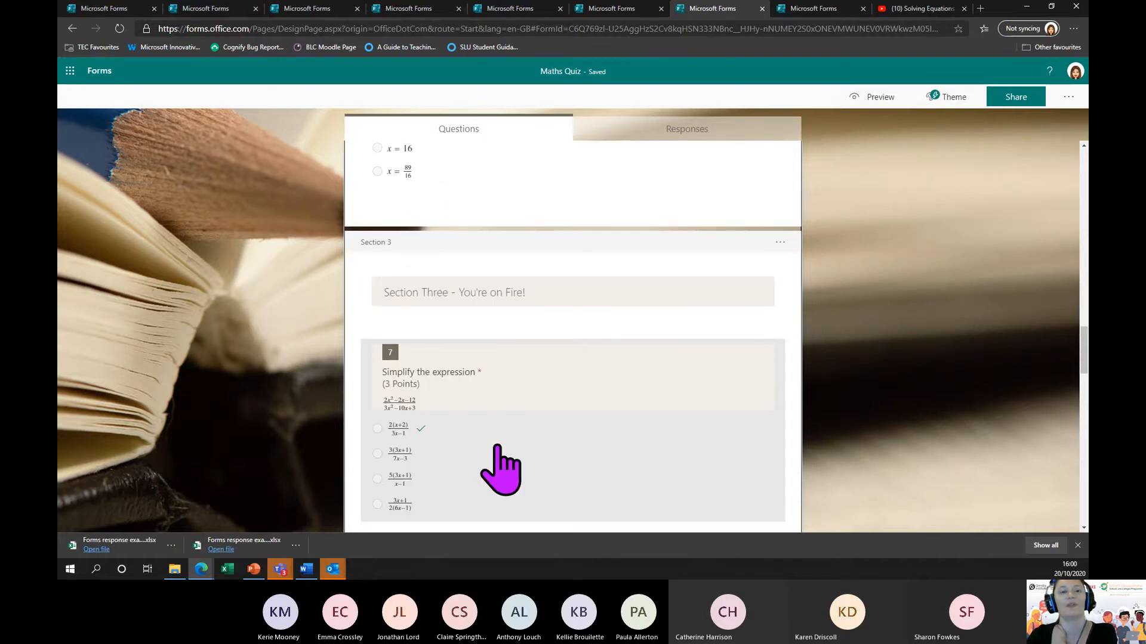
{"action": "scroll", "coordinate": [500, 460], "scroll_direction": "up", "scroll_amount": 5}
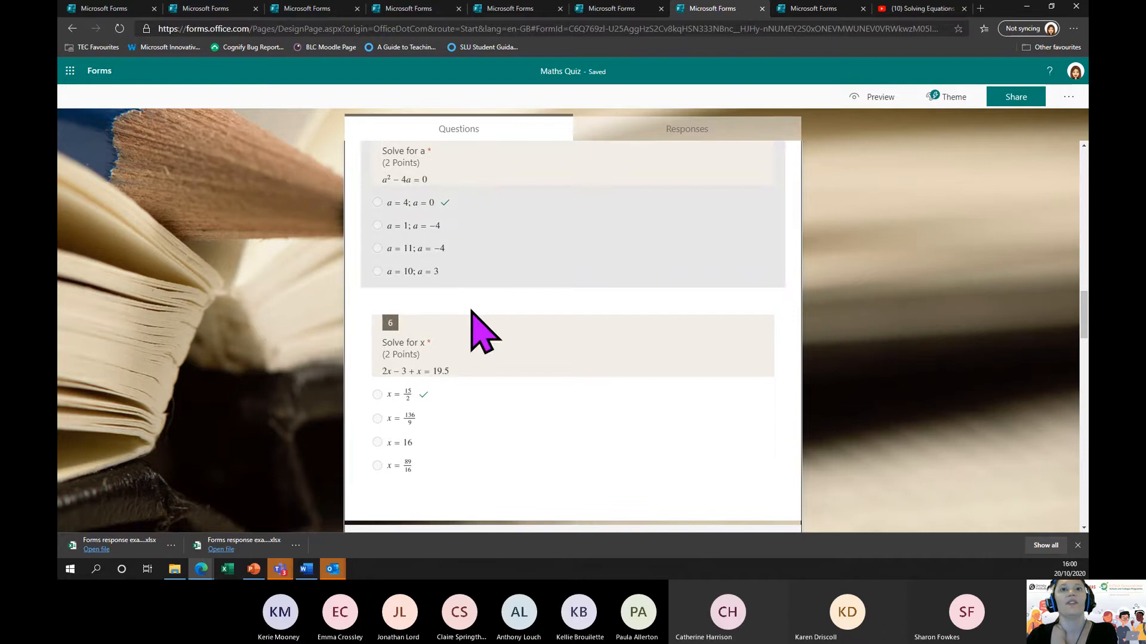
{"action": "scroll", "coordinate": [311, 256], "scroll_direction": "up", "scroll_amount": 1}
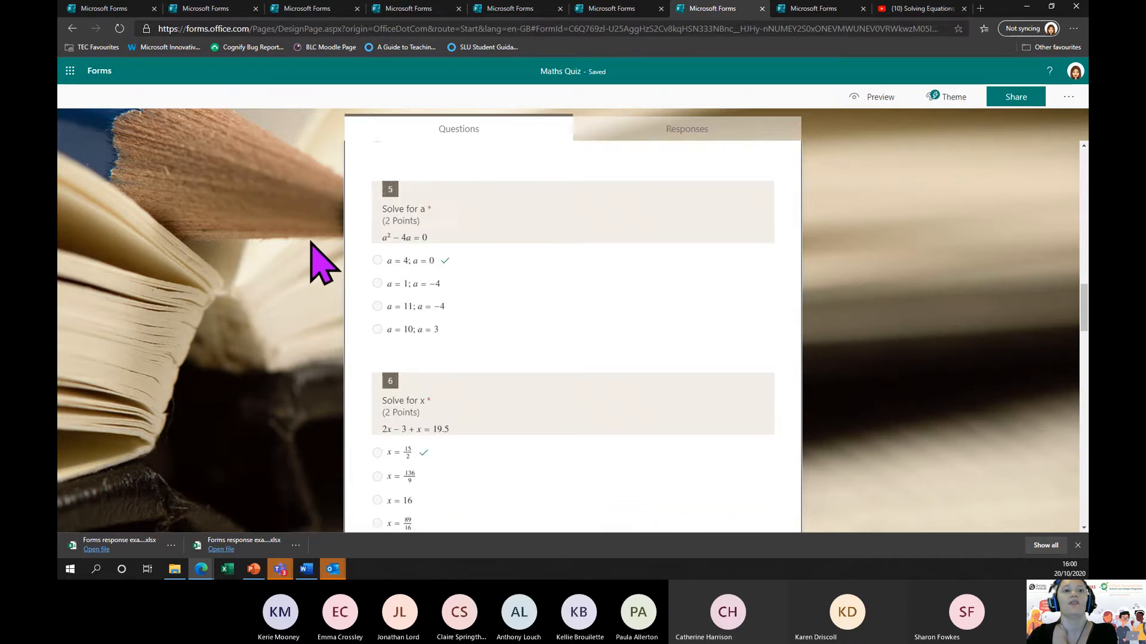
{"action": "scroll", "coordinate": [311, 257], "scroll_direction": "up", "scroll_amount": 12}
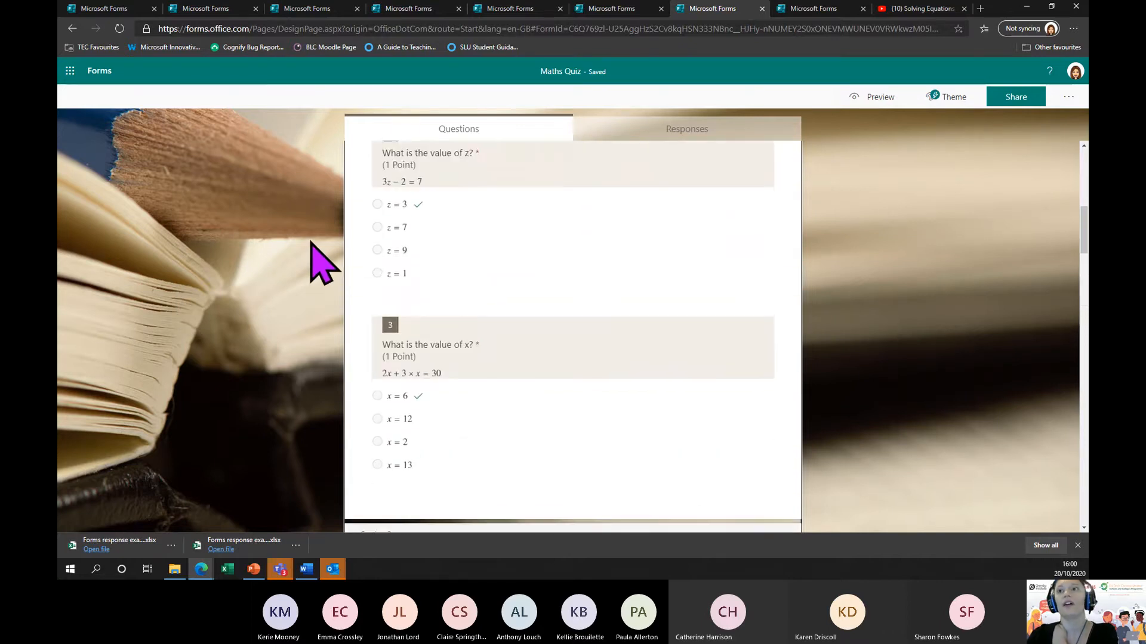
{"action": "scroll", "coordinate": [312, 243], "scroll_direction": "up", "scroll_amount": 8}
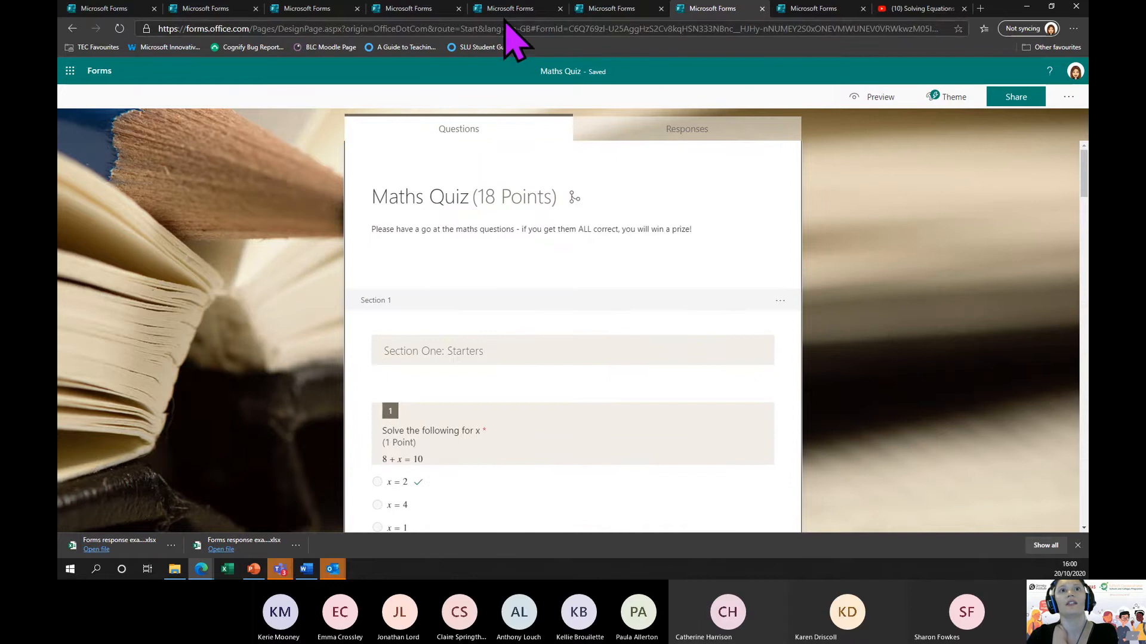
Step: Show the questions of the GCSE English Language Paper 2 June 2018 quiz and read through the Text One extract in Section 1
{"action": "left_click", "coordinate": [499, 8]}
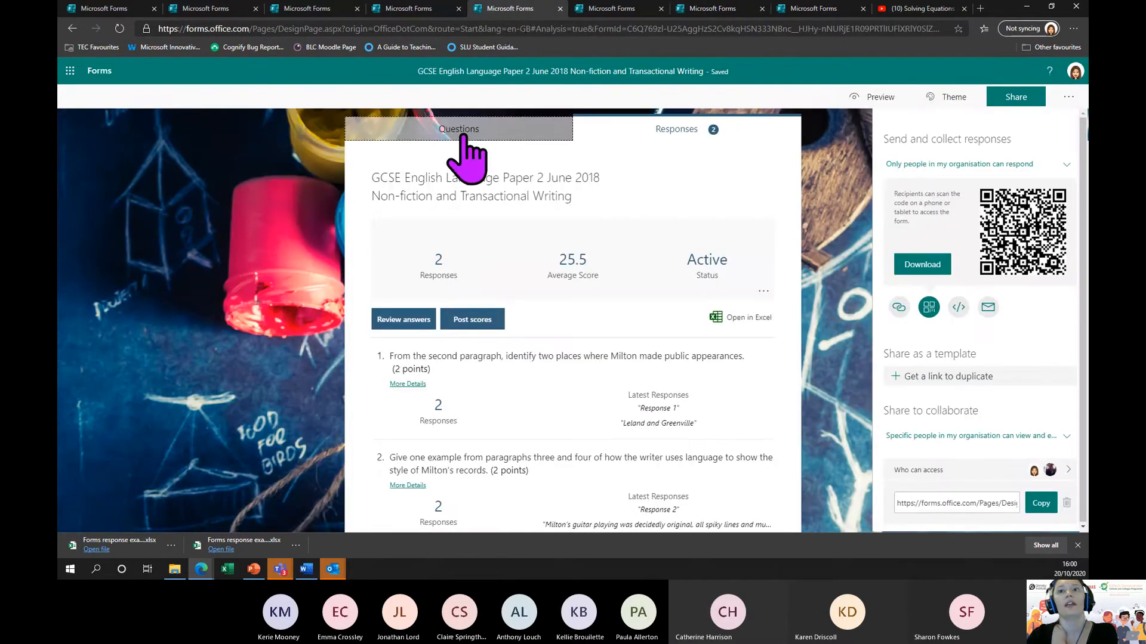
{"action": "left_click", "coordinate": [466, 132]}
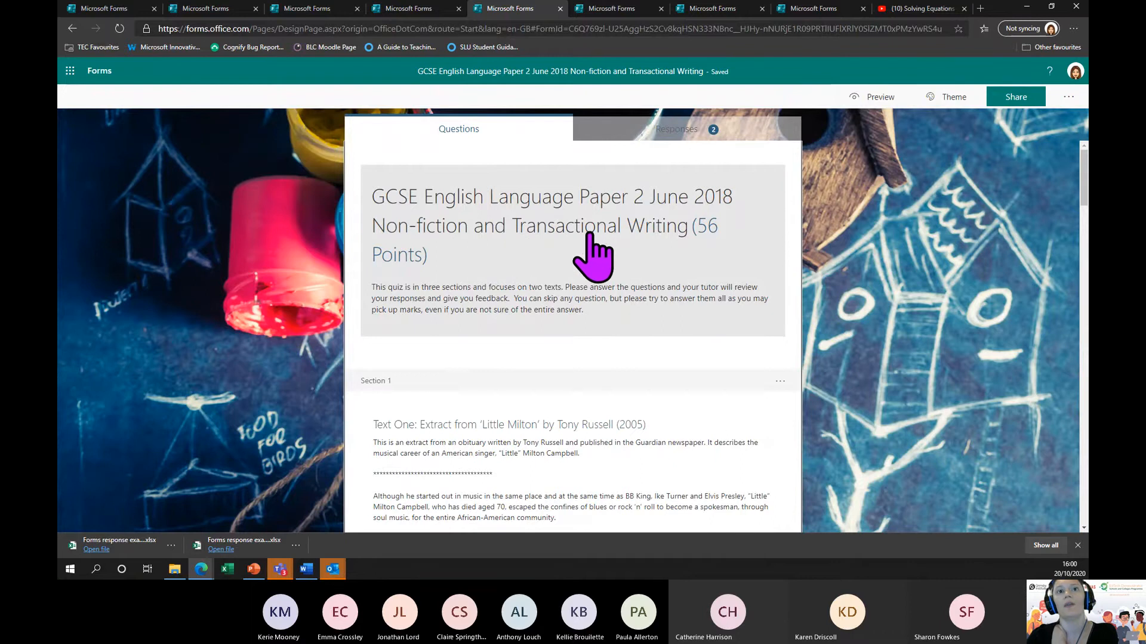
{"action": "scroll", "coordinate": [592, 256], "scroll_direction": "down", "scroll_amount": 3}
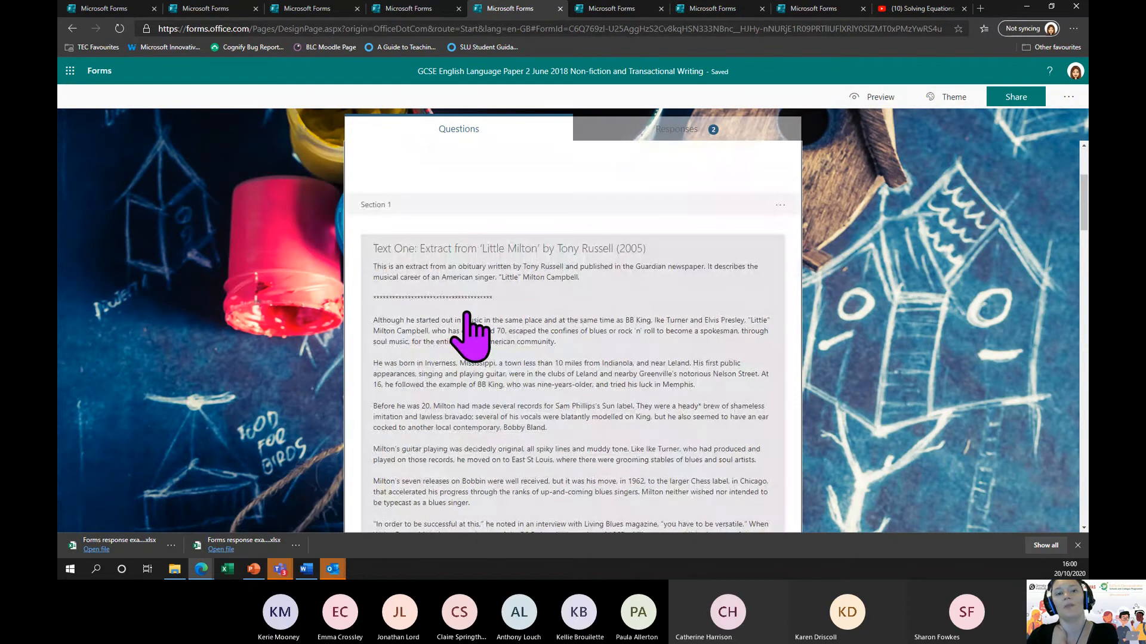
{"action": "scroll", "coordinate": [468, 334], "scroll_direction": "down", "scroll_amount": 4}
{"action": "scroll", "coordinate": [468, 334], "scroll_direction": "up", "scroll_amount": 5}
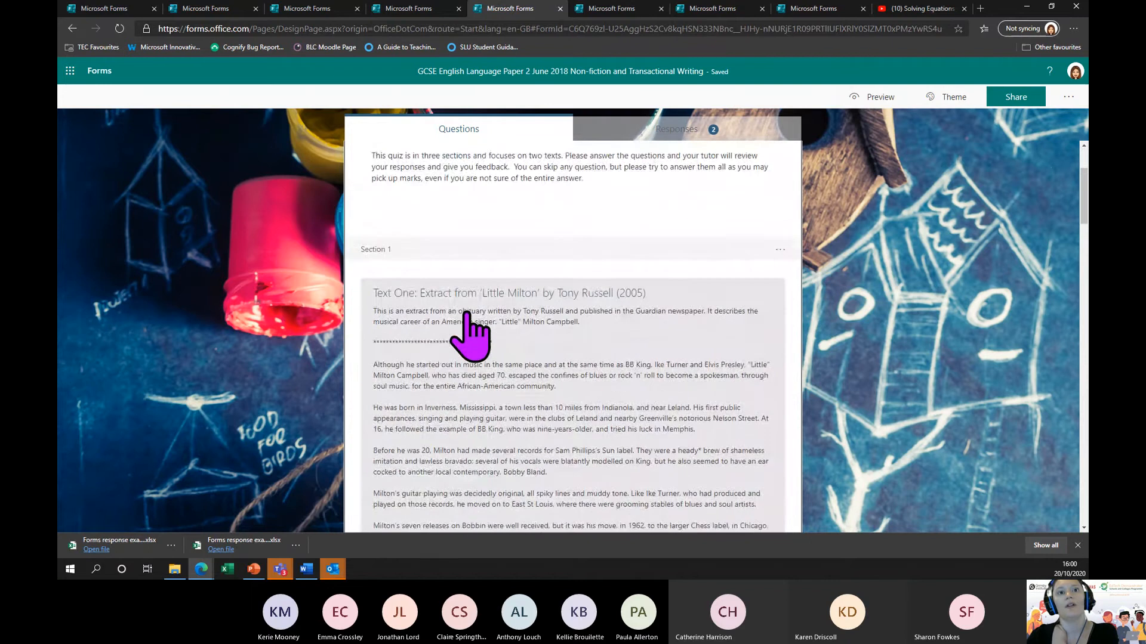
{"action": "left_click", "coordinate": [468, 335]}
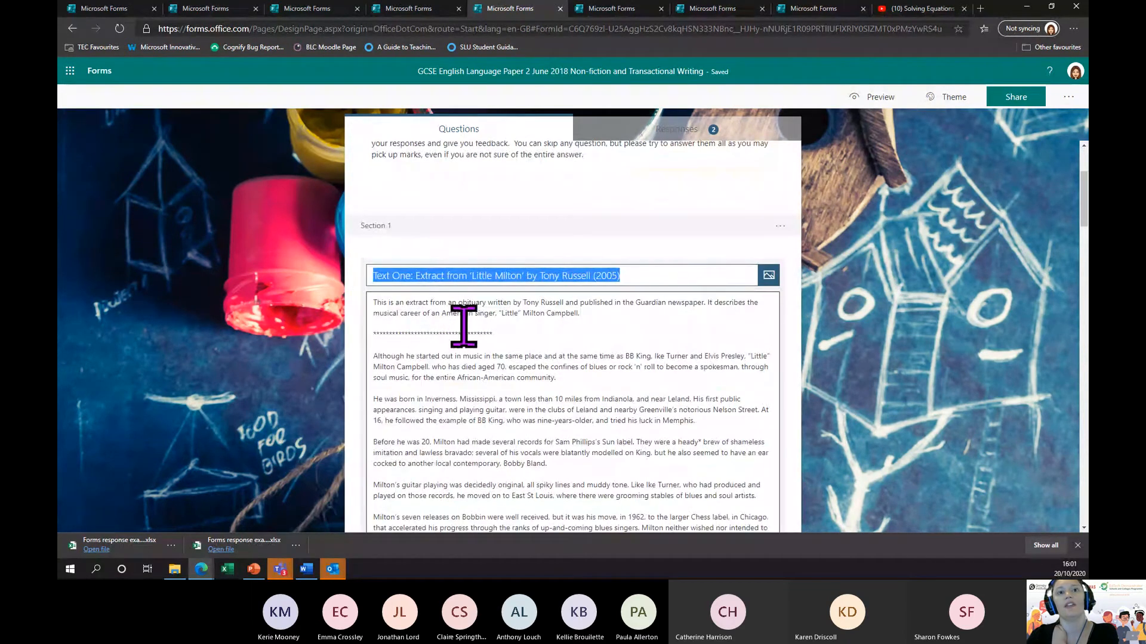
{"action": "scroll", "coordinate": [486, 399], "scroll_direction": "down", "scroll_amount": 10}
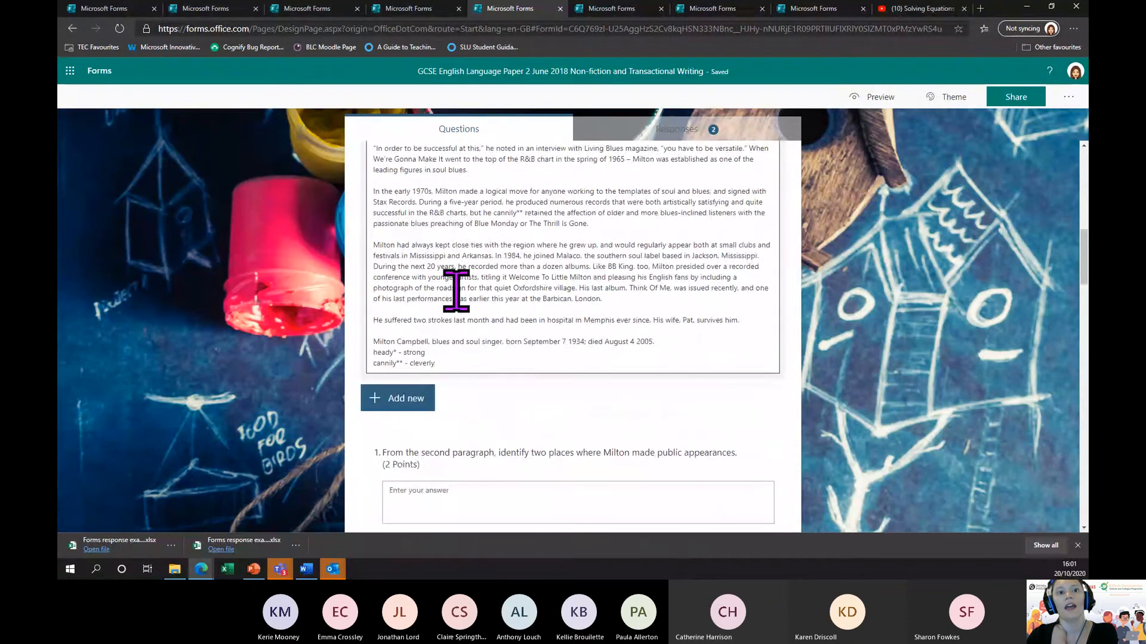
Step: Open question 1 about Milton's public appearances to show its answer settings, and compare it with the extract above
{"action": "scroll", "coordinate": [457, 290], "scroll_direction": "down", "scroll_amount": 3}
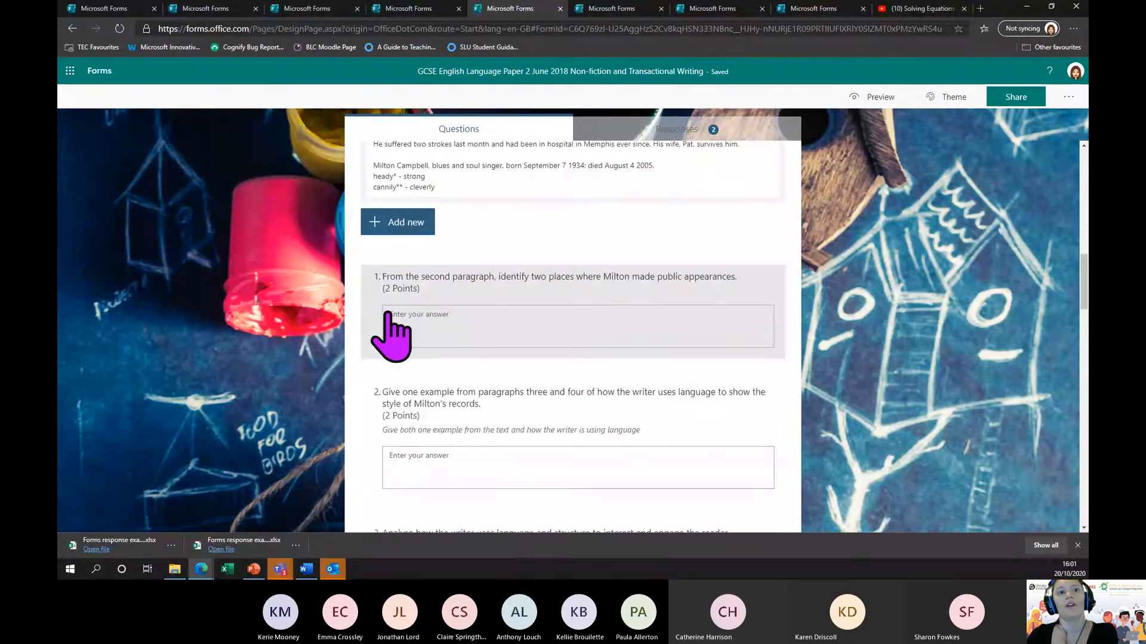
{"action": "left_click", "coordinate": [457, 290]}
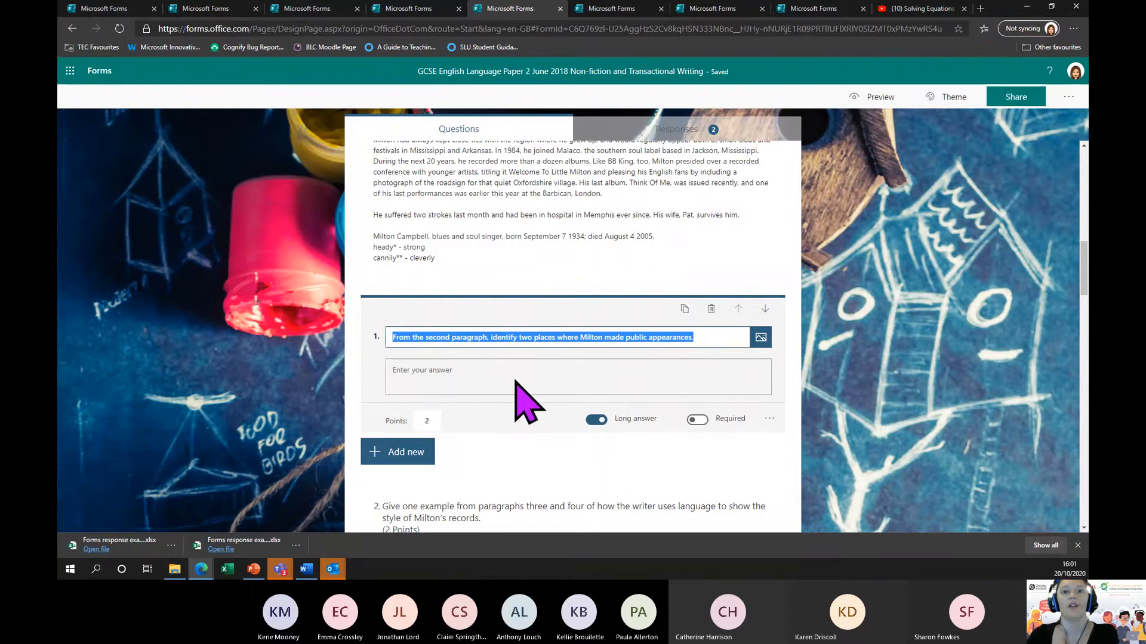
{"action": "scroll", "coordinate": [541, 396], "scroll_direction": "down", "scroll_amount": 1}
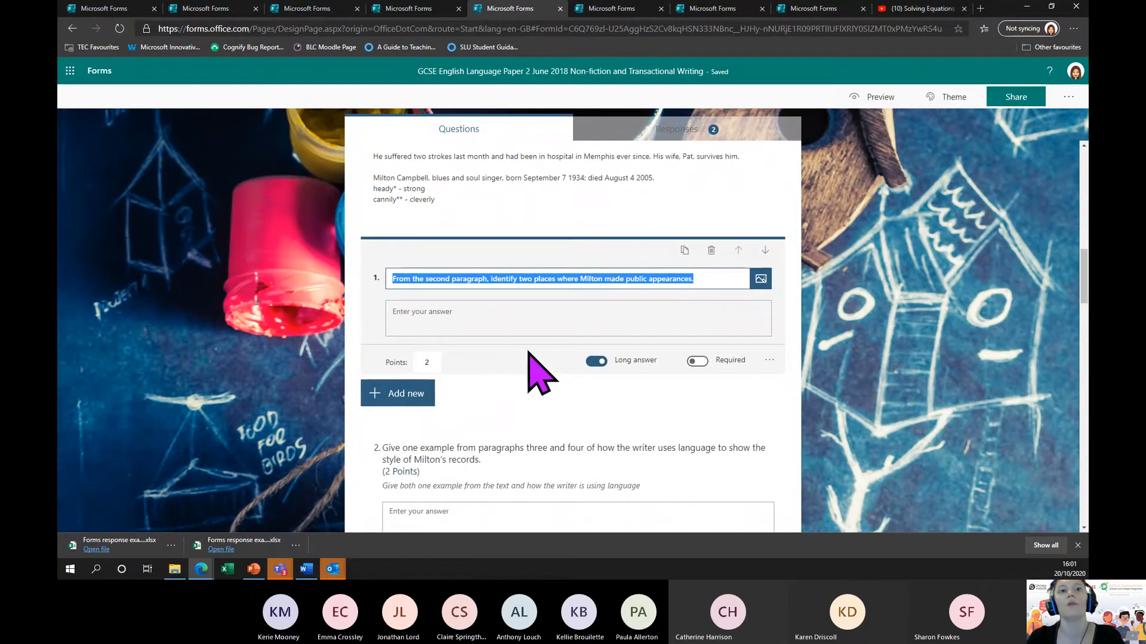
{"action": "scroll", "coordinate": [519, 355], "scroll_direction": "up", "scroll_amount": 4}
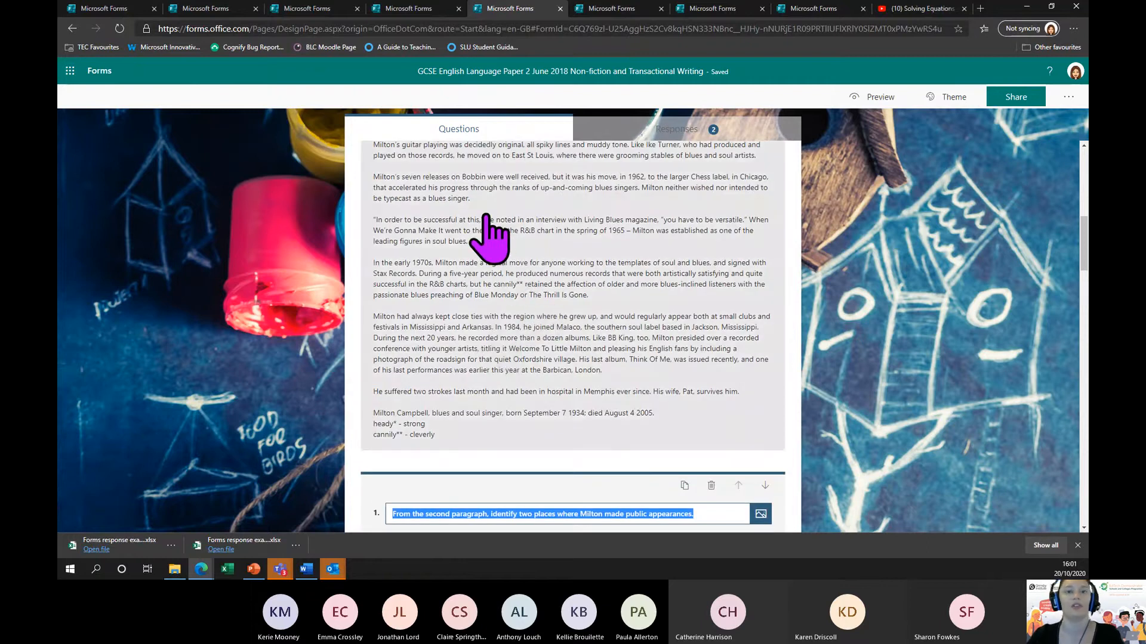
Step: Show the English quiz's response summary and look over the latest responses to its questions
{"action": "left_click", "coordinate": [638, 129]}
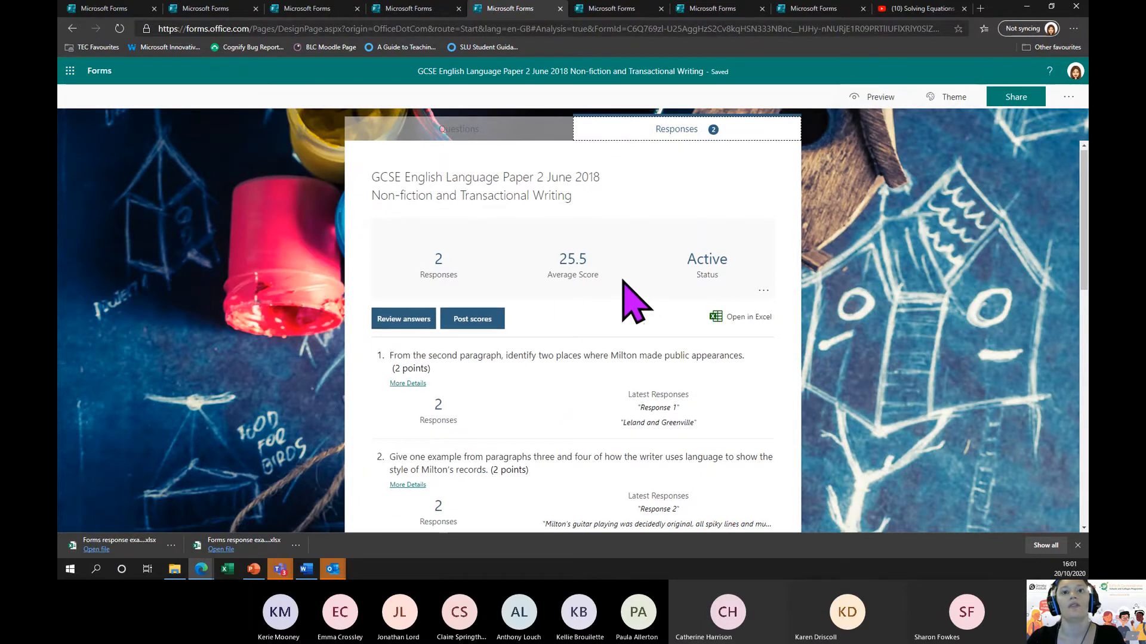
{"action": "scroll", "coordinate": [631, 295], "scroll_direction": "down", "scroll_amount": 1}
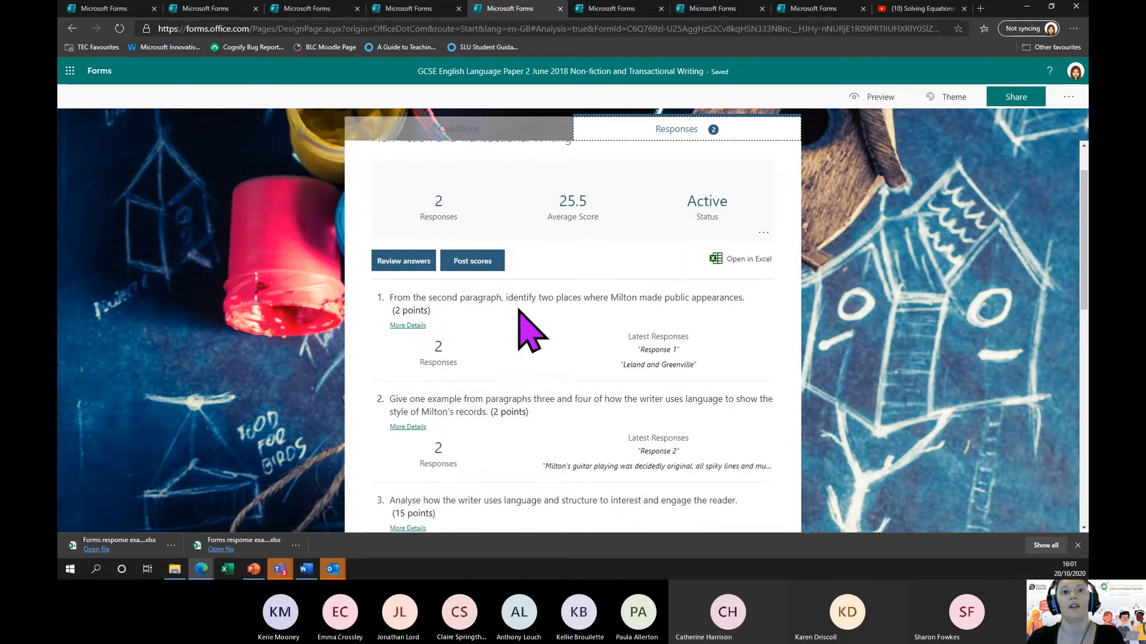
{"action": "scroll", "coordinate": [601, 286], "scroll_direction": "down", "scroll_amount": 5}
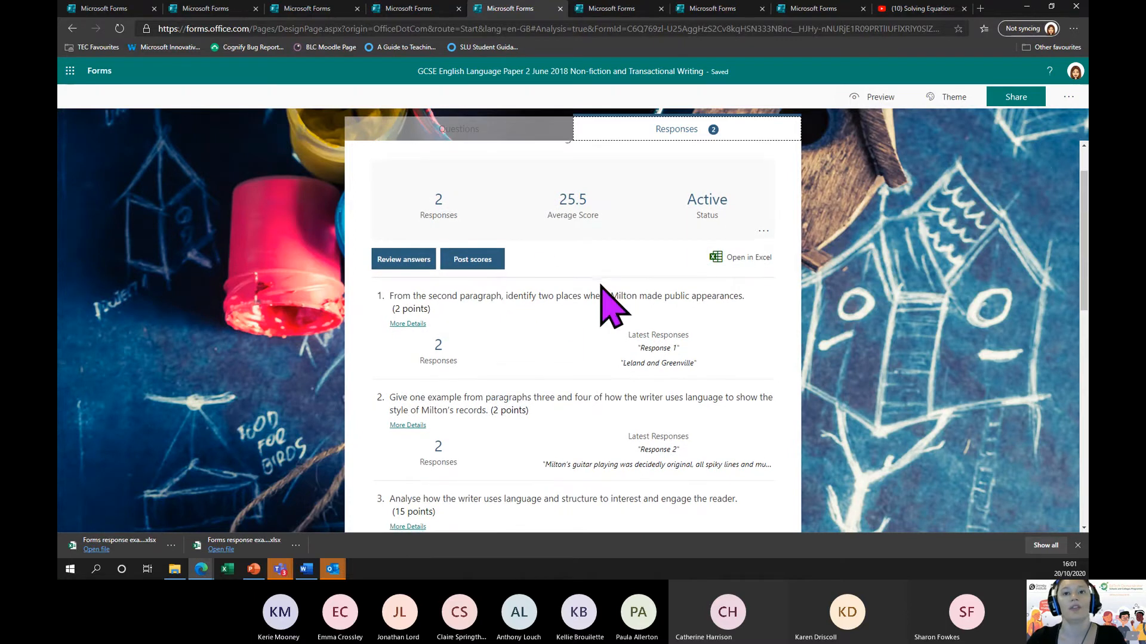
{"action": "scroll", "coordinate": [600, 284], "scroll_direction": "down", "scroll_amount": 2}
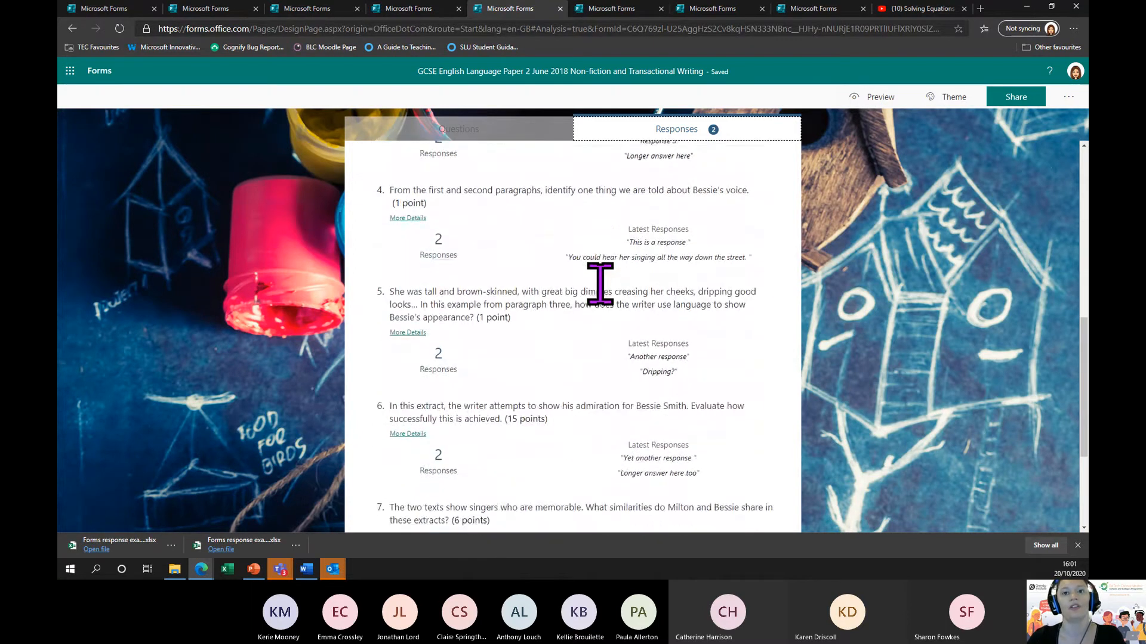
{"action": "scroll", "coordinate": [600, 283], "scroll_direction": "up", "scroll_amount": 6}
{"action": "scroll", "coordinate": [600, 283], "scroll_direction": "up", "scroll_amount": 2}
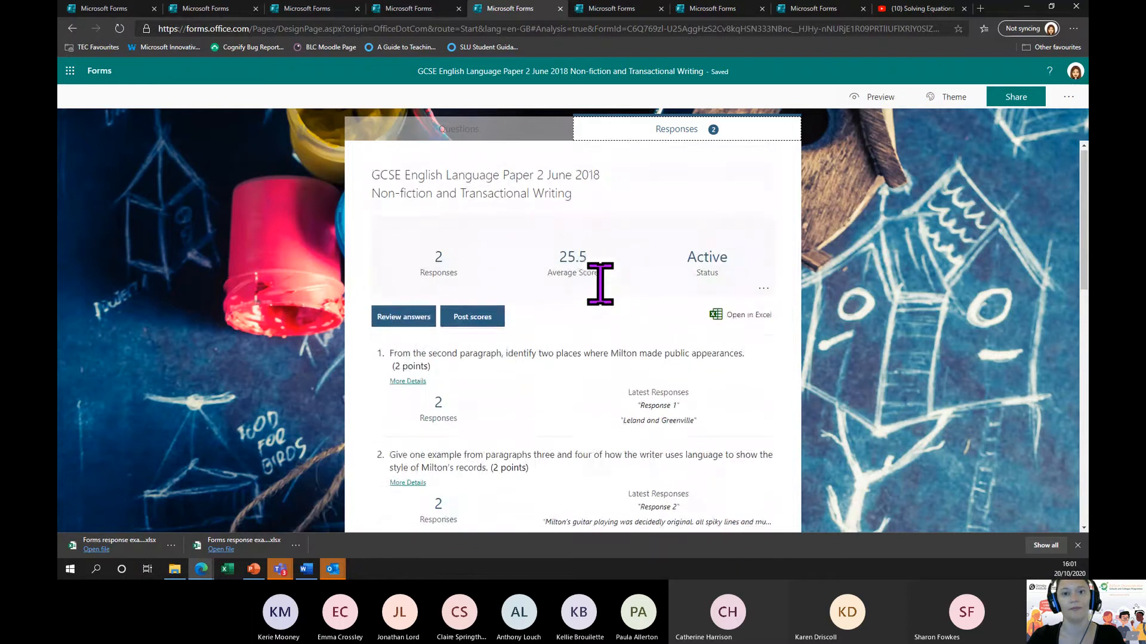
Step: Start reviewing the submitted answers person by person and select the second respondent
{"action": "left_click", "coordinate": [397, 326]}
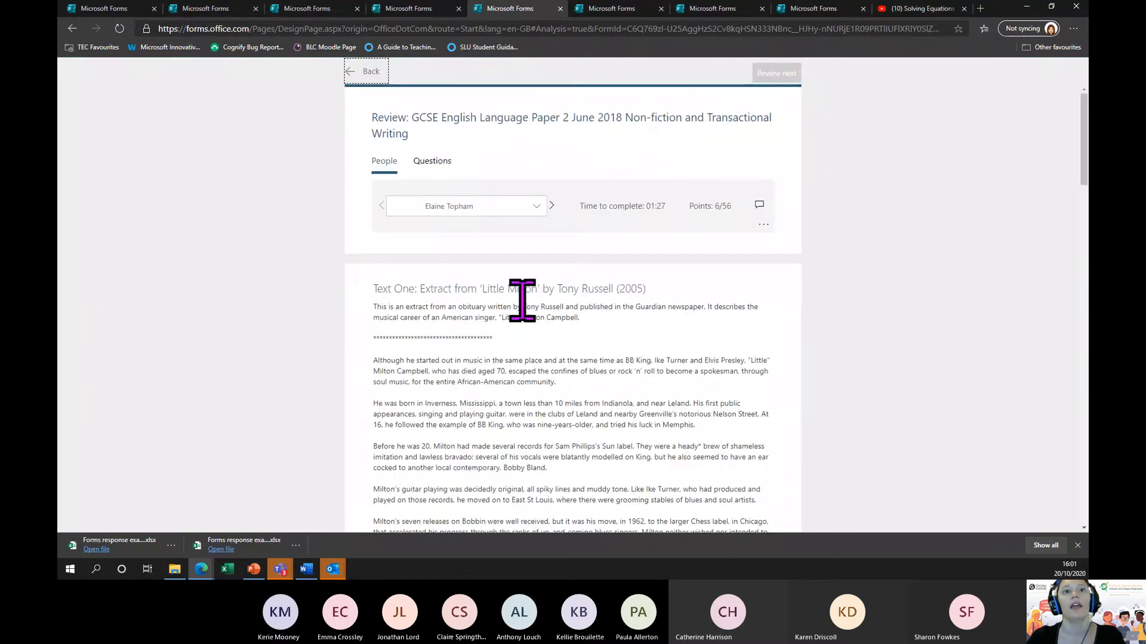
{"action": "left_click", "coordinate": [506, 206]}
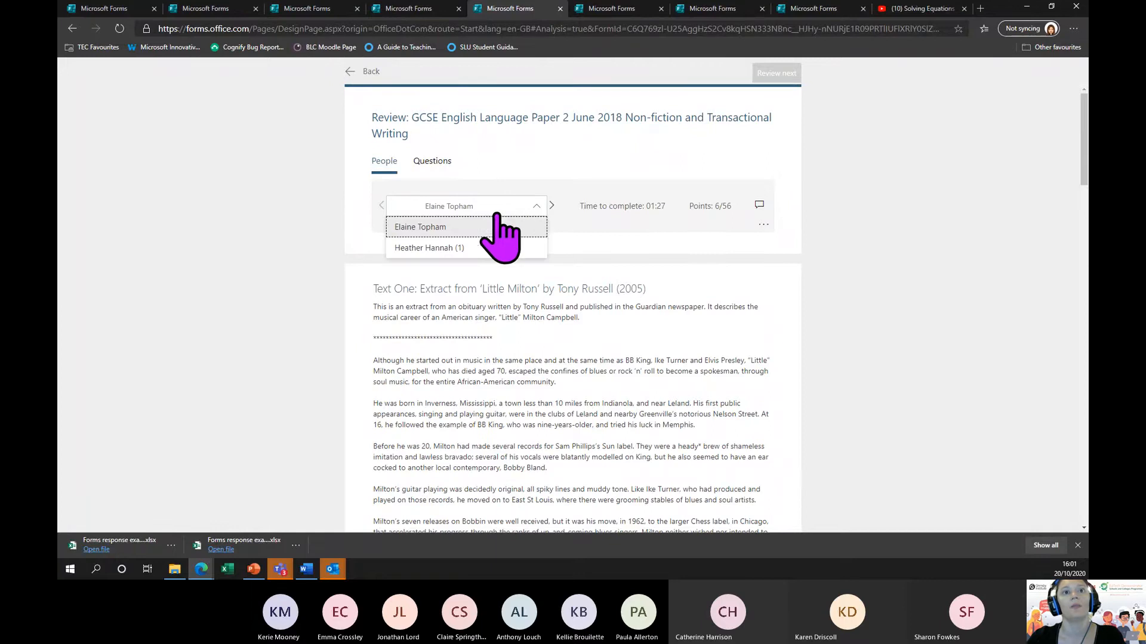
{"action": "left_click", "coordinate": [468, 248]}
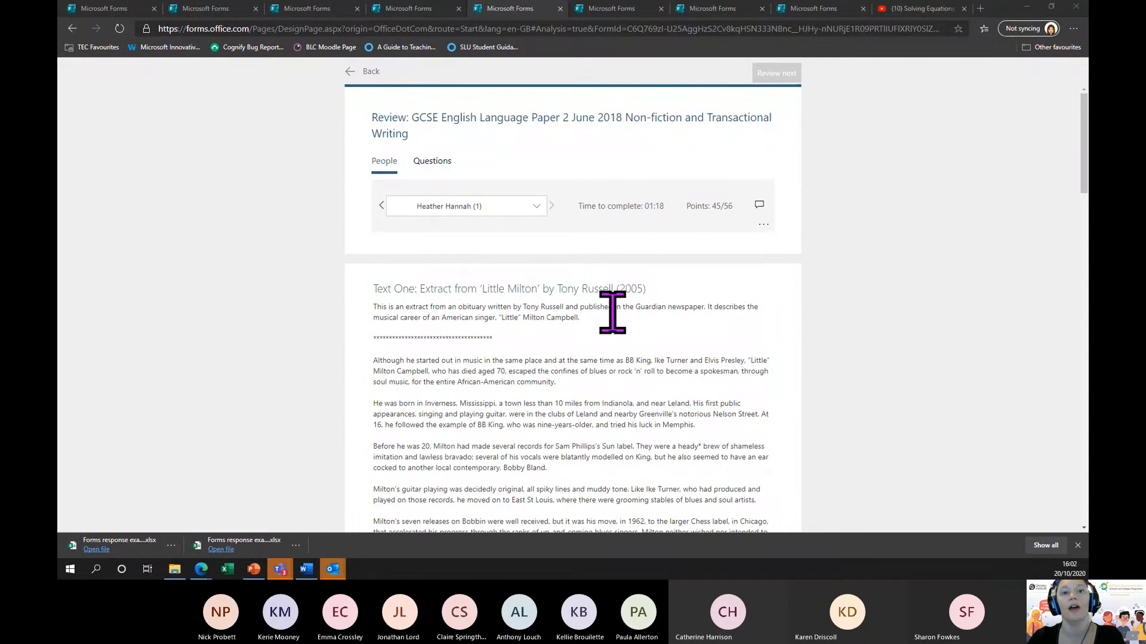
{"action": "left_click", "coordinate": [476, 203]}
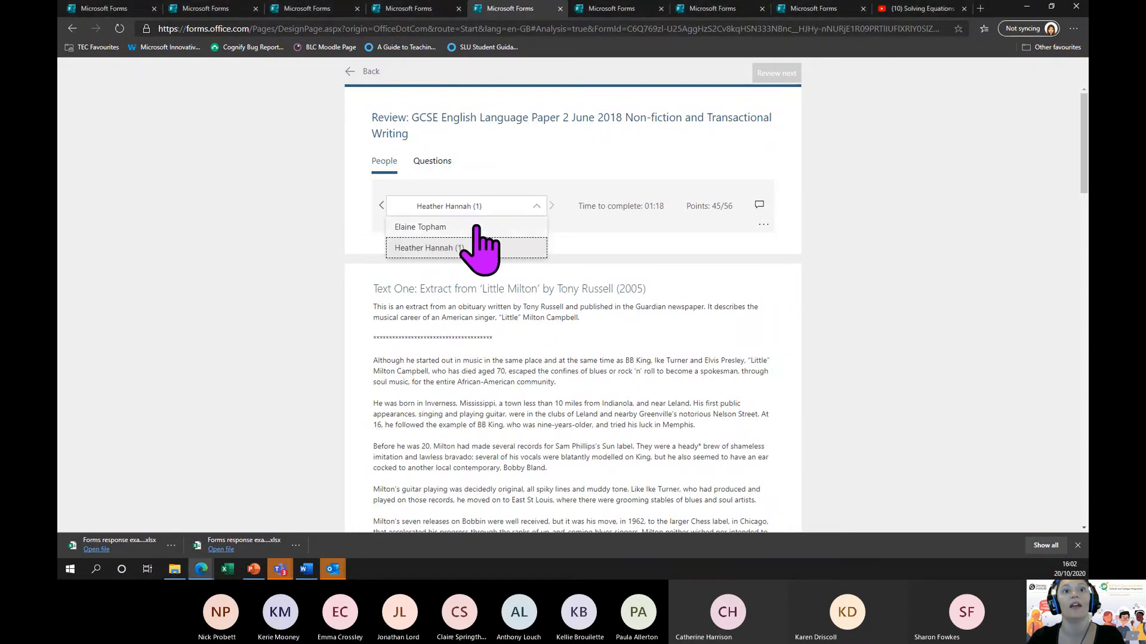
{"action": "left_click", "coordinate": [472, 248]}
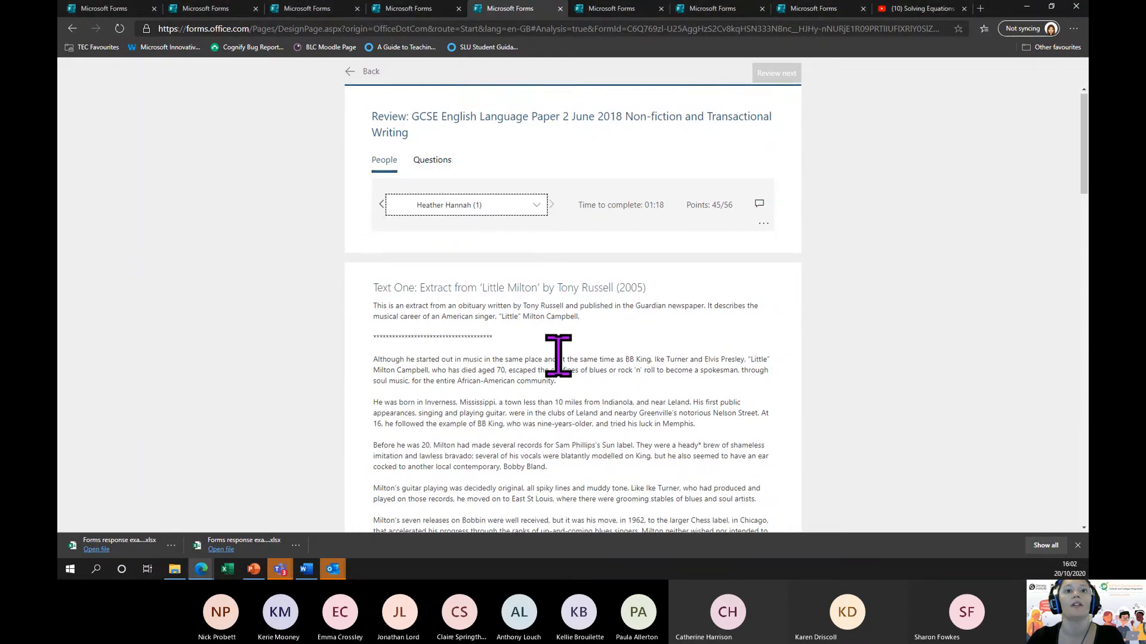
Step: Examine this respondent's answers, marks and feedback for questions 1 to 3 beneath the Text One extract
{"action": "scroll", "coordinate": [558, 356], "scroll_direction": "down", "scroll_amount": 15}
{"action": "scroll", "coordinate": [561, 352], "scroll_direction": "down", "scroll_amount": 2}
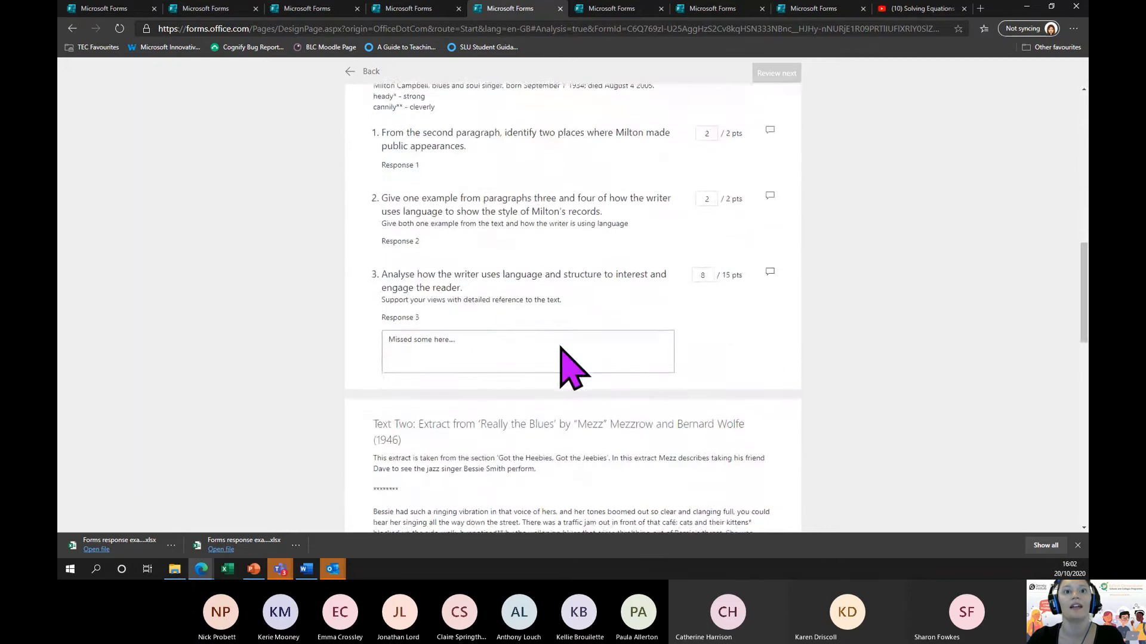
{"action": "scroll", "coordinate": [559, 343], "scroll_direction": "up", "scroll_amount": 5}
{"action": "scroll", "coordinate": [559, 346], "scroll_direction": "up", "scroll_amount": 8}
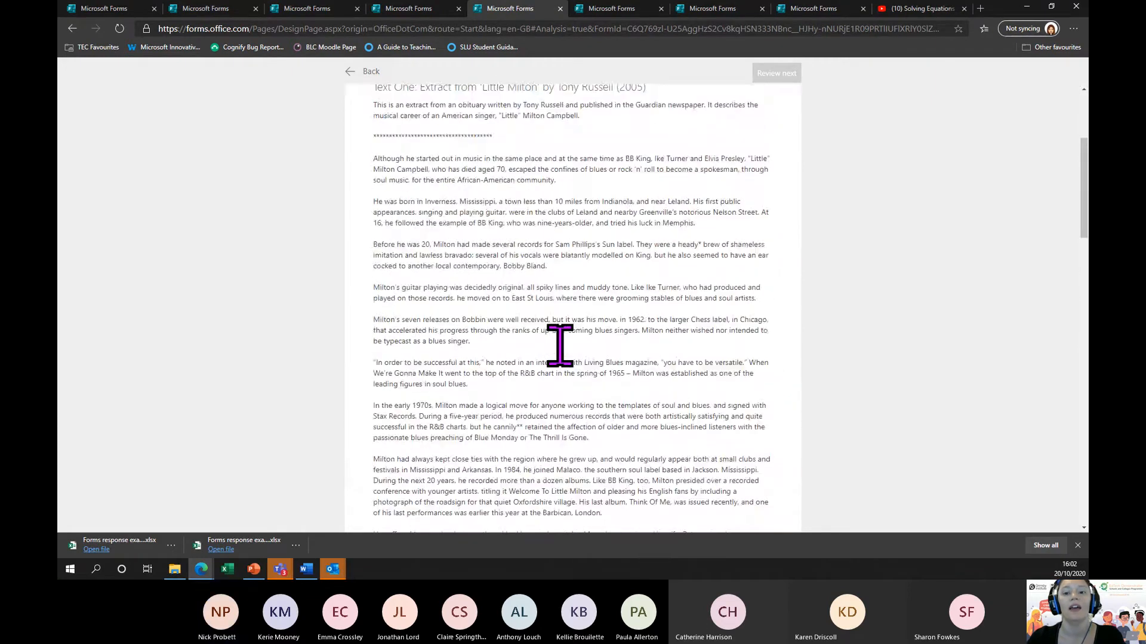
{"action": "scroll", "coordinate": [559, 346], "scroll_direction": "down", "scroll_amount": 10}
{"action": "scroll", "coordinate": [559, 346], "scroll_direction": "down", "scroll_amount": 2}
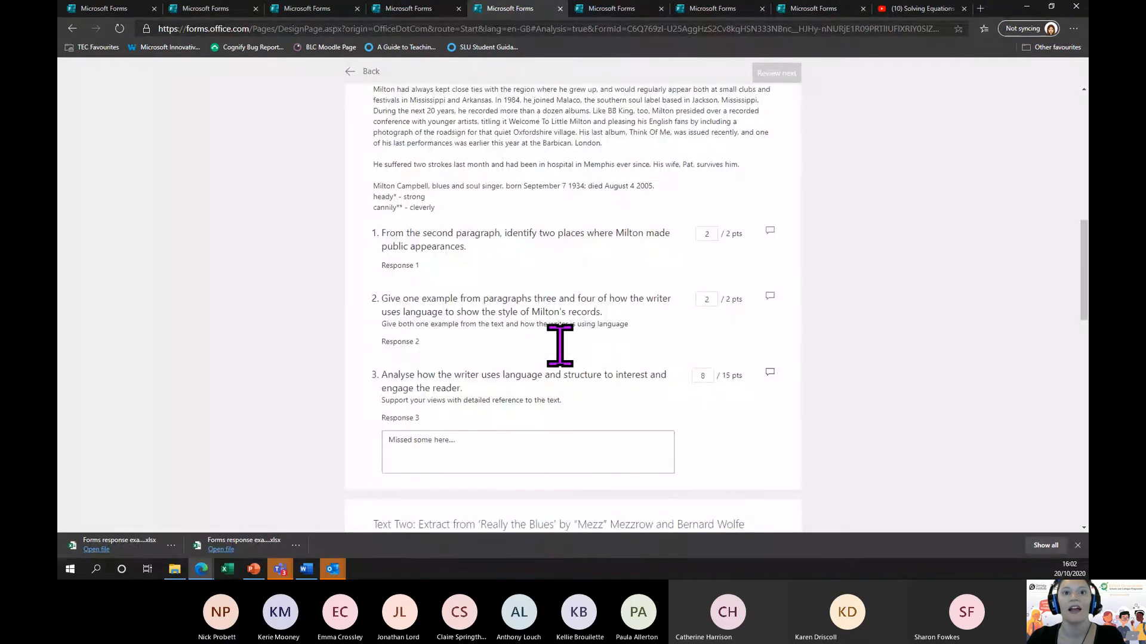
{"action": "scroll", "coordinate": [560, 346], "scroll_direction": "up", "scroll_amount": 4}
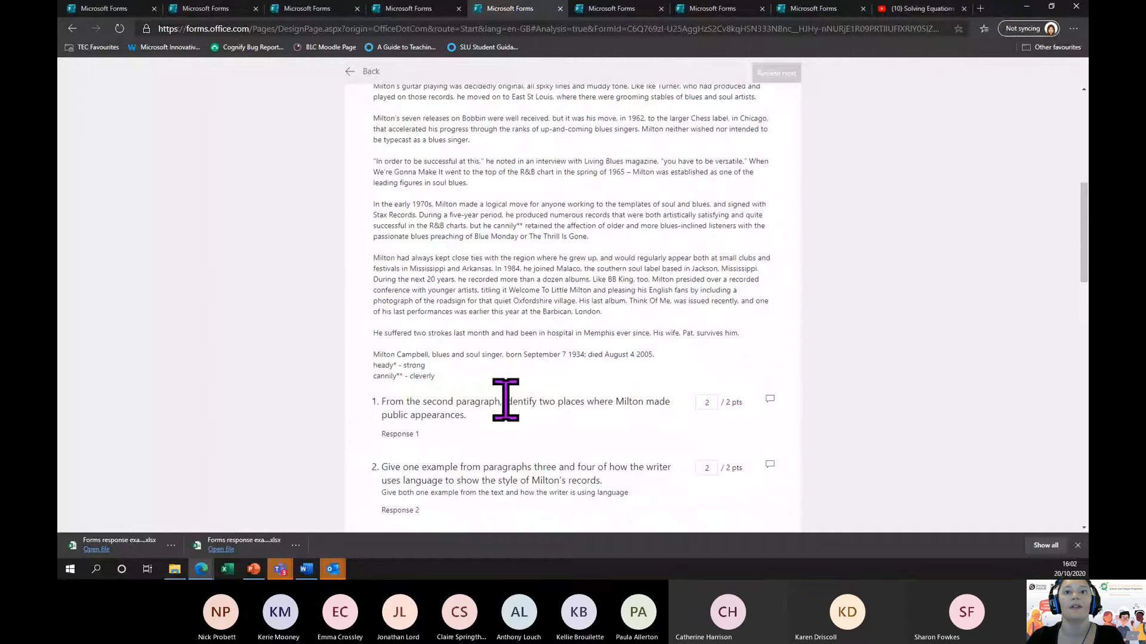
Step: Open a feedback box for the response to question 1 and look over the feedback on question 3
{"action": "left_click", "coordinate": [770, 399]}
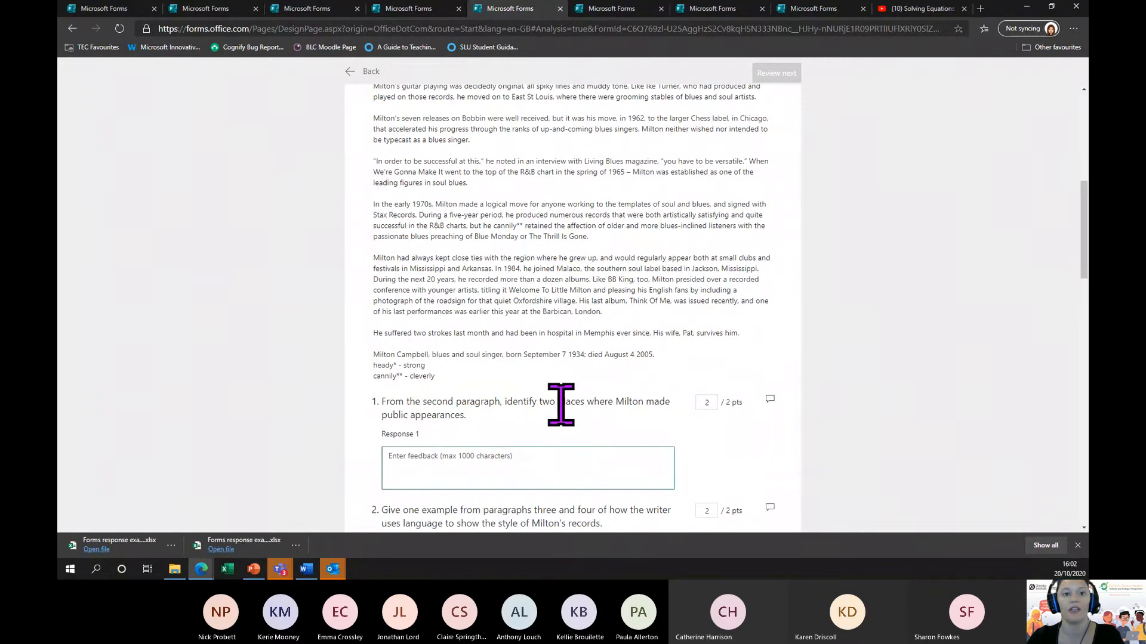
{"action": "scroll", "coordinate": [561, 405], "scroll_direction": "down", "scroll_amount": 3}
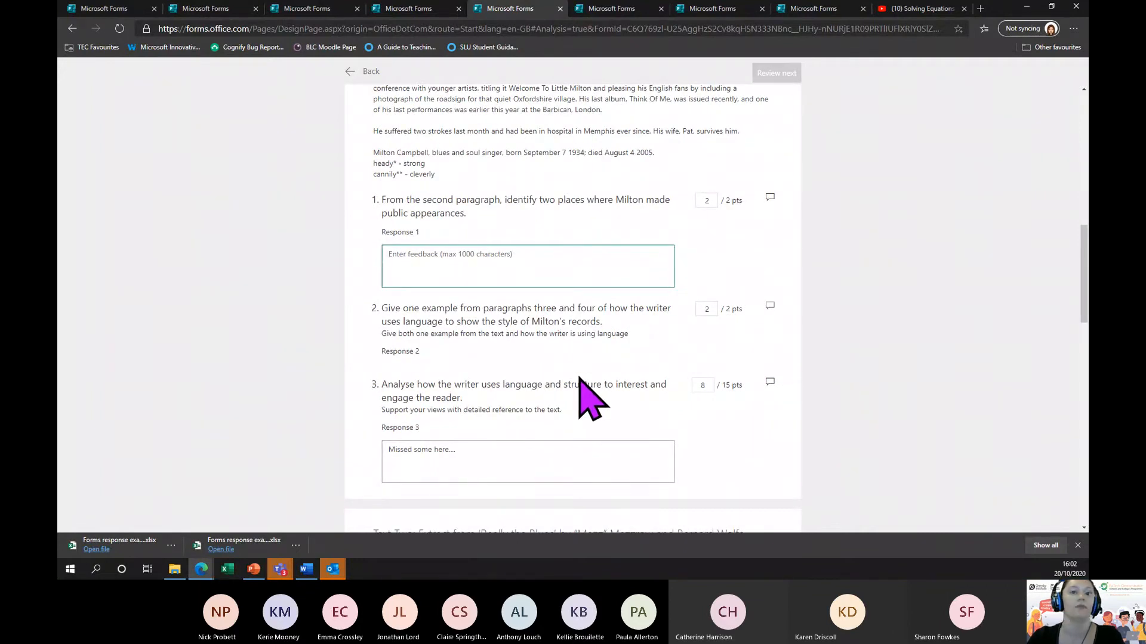
{"action": "scroll", "coordinate": [588, 396], "scroll_direction": "up", "scroll_amount": 3}
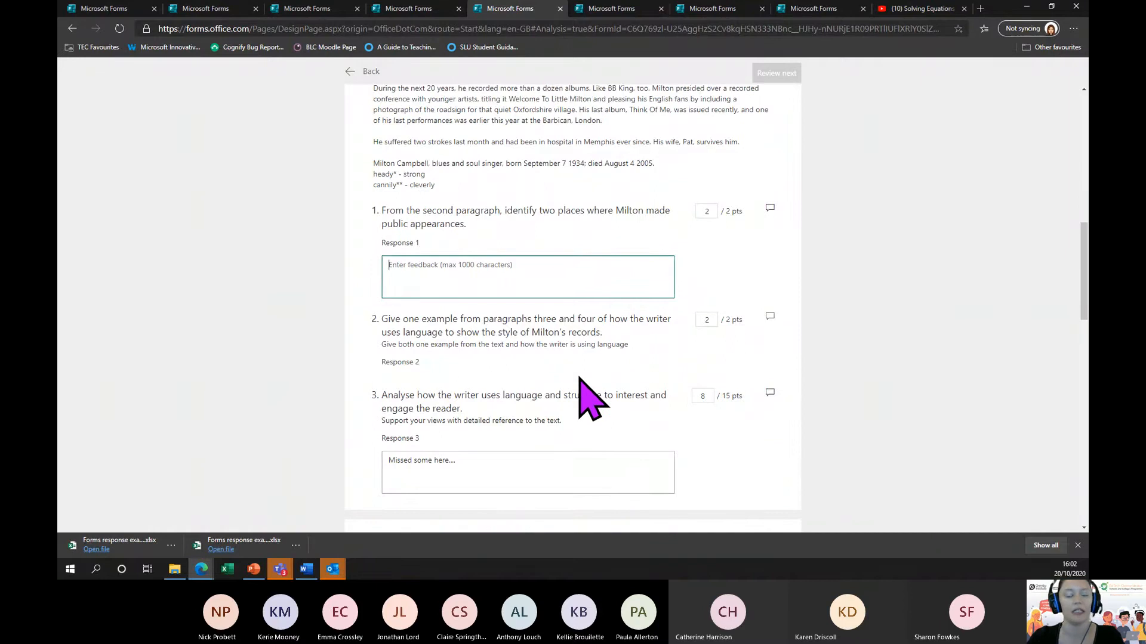
{"action": "scroll", "coordinate": [588, 397], "scroll_direction": "down", "scroll_amount": 3}
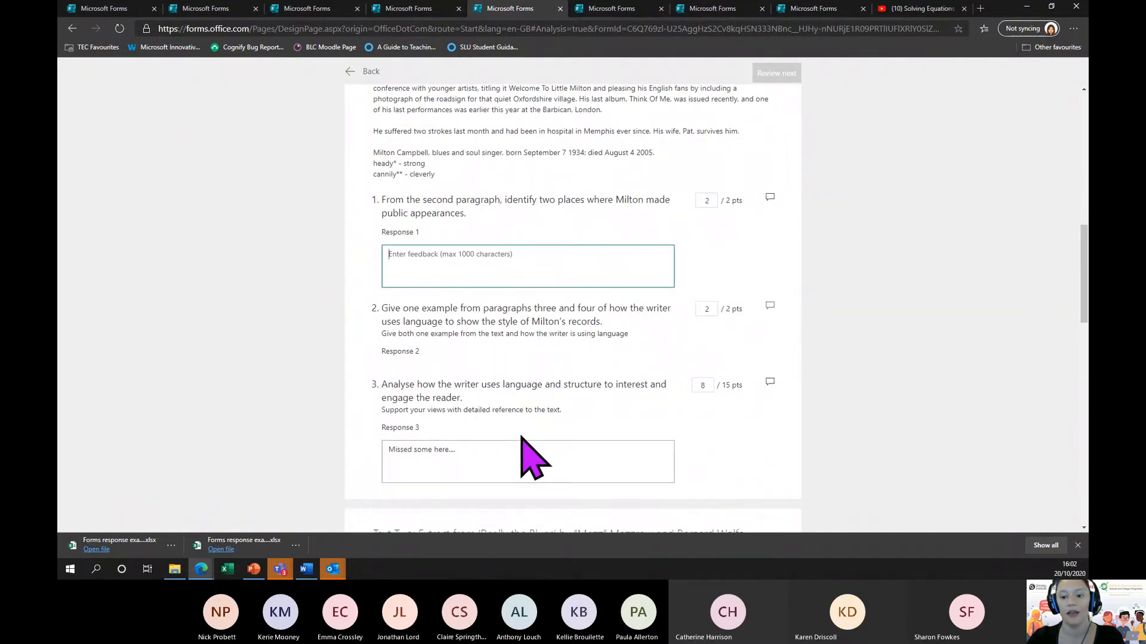
Step: Leave the second respondent's review and return to the English quiz's response summary
{"action": "scroll", "coordinate": [520, 436], "scroll_direction": "up", "scroll_amount": 10}
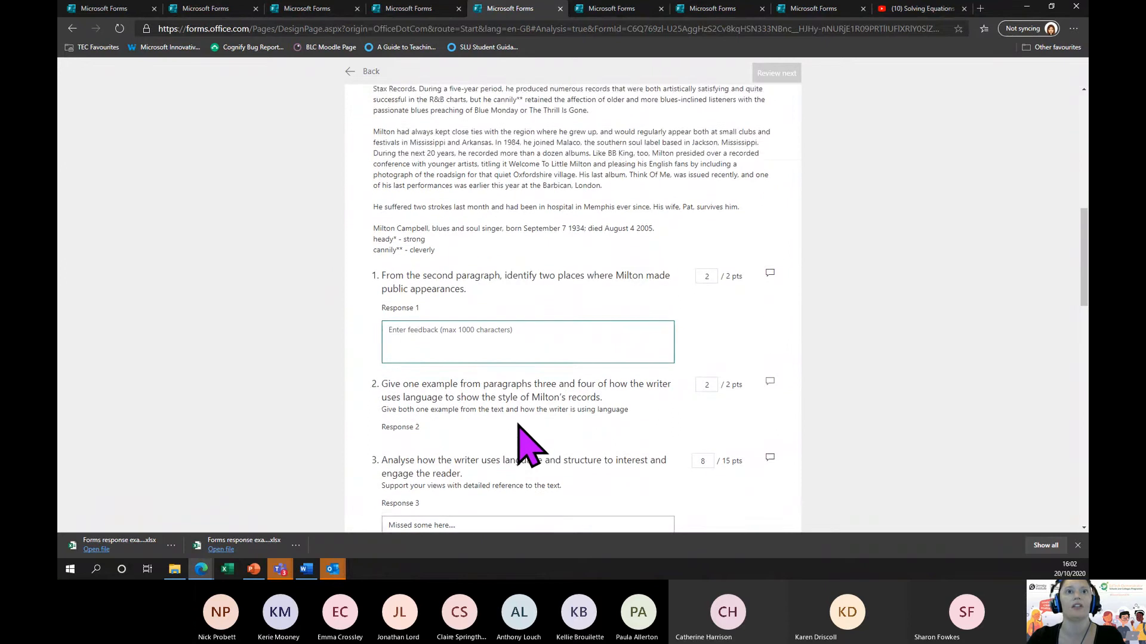
{"action": "scroll", "coordinate": [514, 423], "scroll_direction": "up", "scroll_amount": 2}
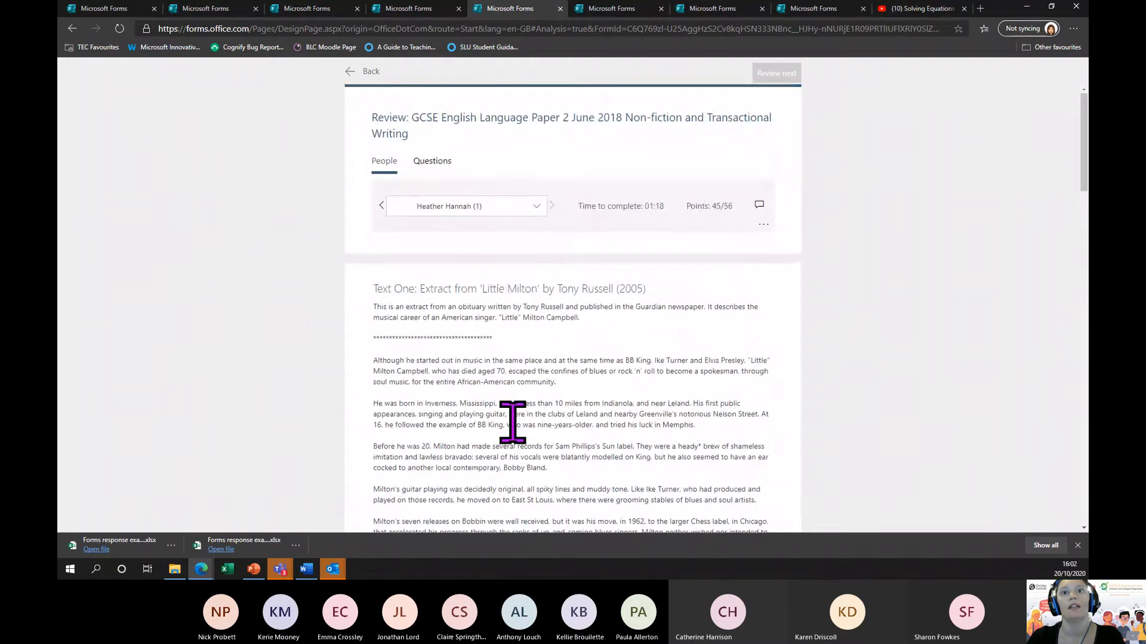
{"action": "scroll", "coordinate": [597, 430], "scroll_direction": "down", "scroll_amount": 1}
{"action": "scroll", "coordinate": [546, 401], "scroll_direction": "up", "scroll_amount": 1}
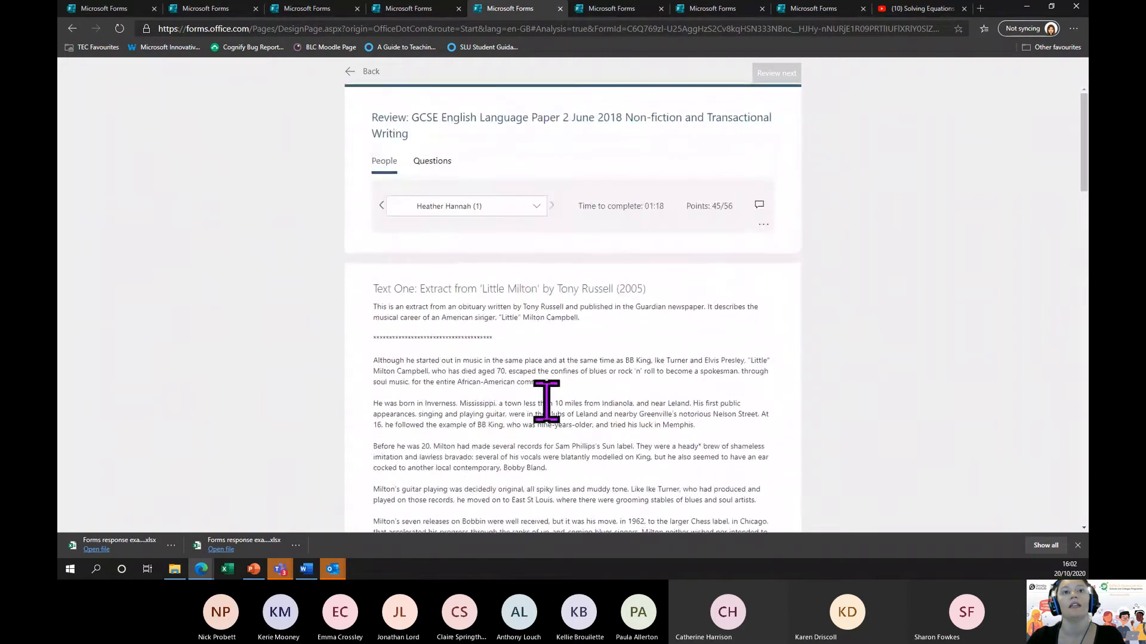
{"action": "left_click", "coordinate": [365, 71]}
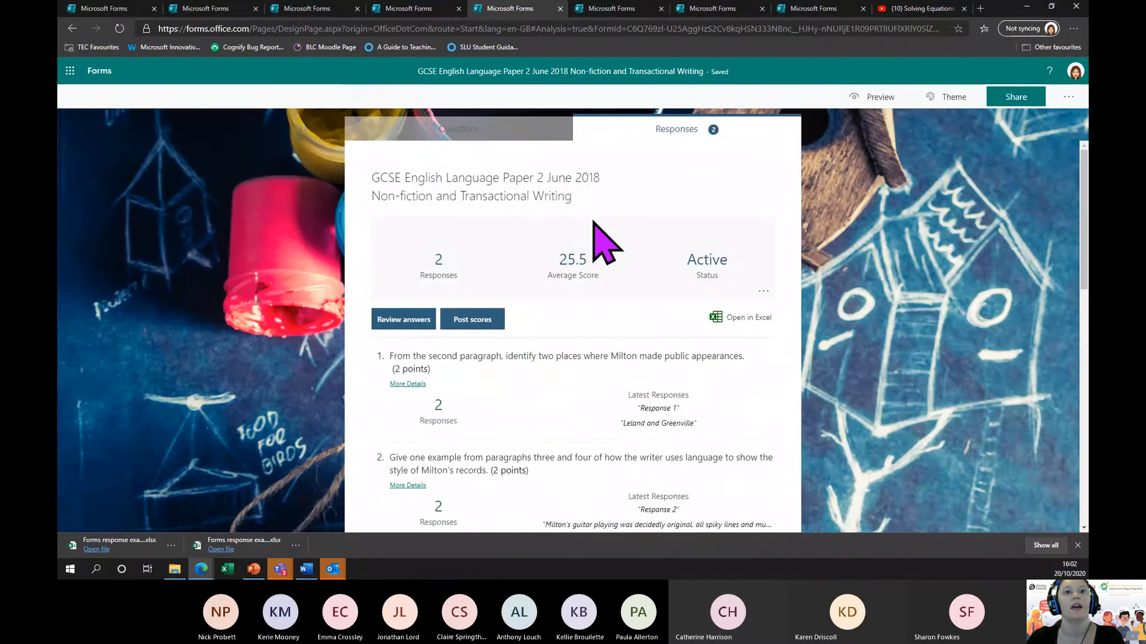
Step: Find the open Adjectives quiz among the open forms and look over its heading and first question
{"action": "left_click", "coordinate": [180, 13]}
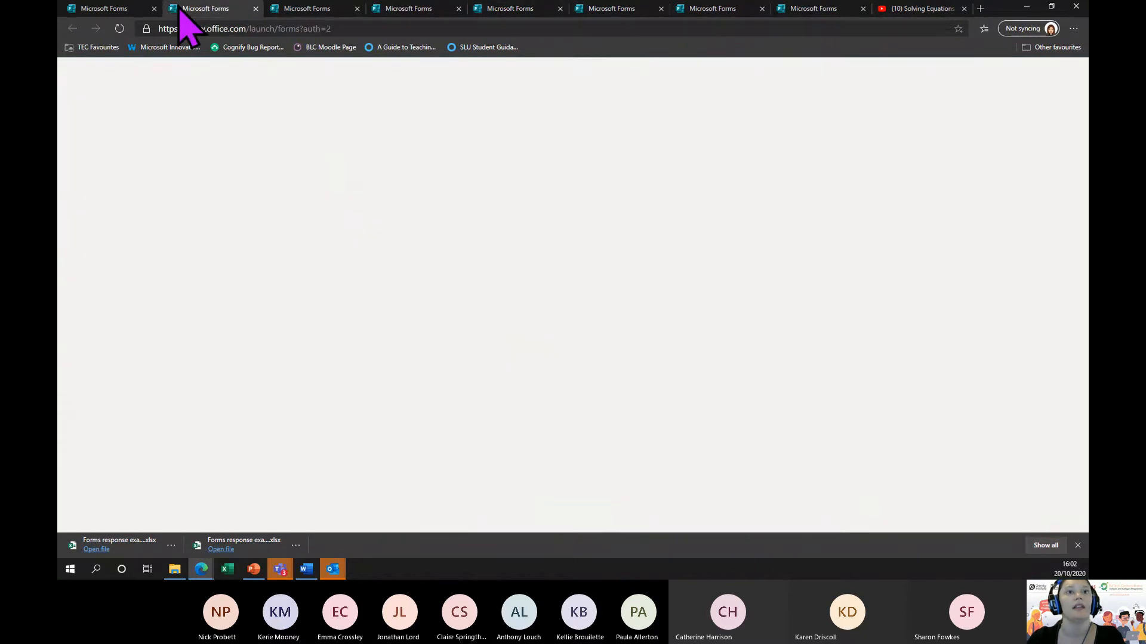
{"action": "left_click", "coordinate": [125, 10]}
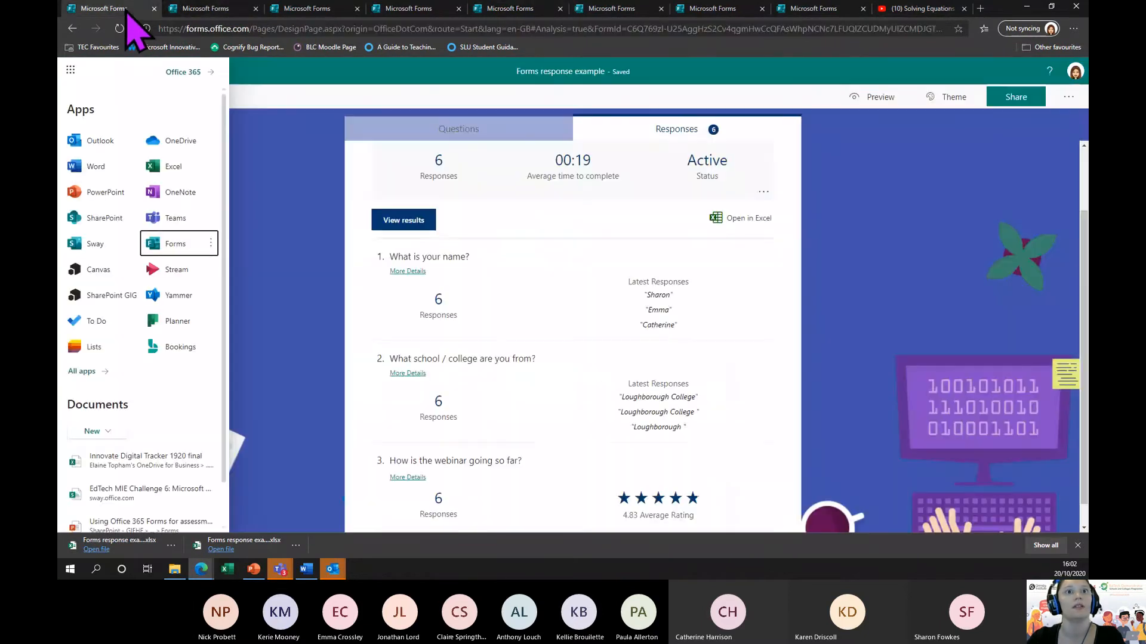
{"action": "left_click", "coordinate": [311, 9]}
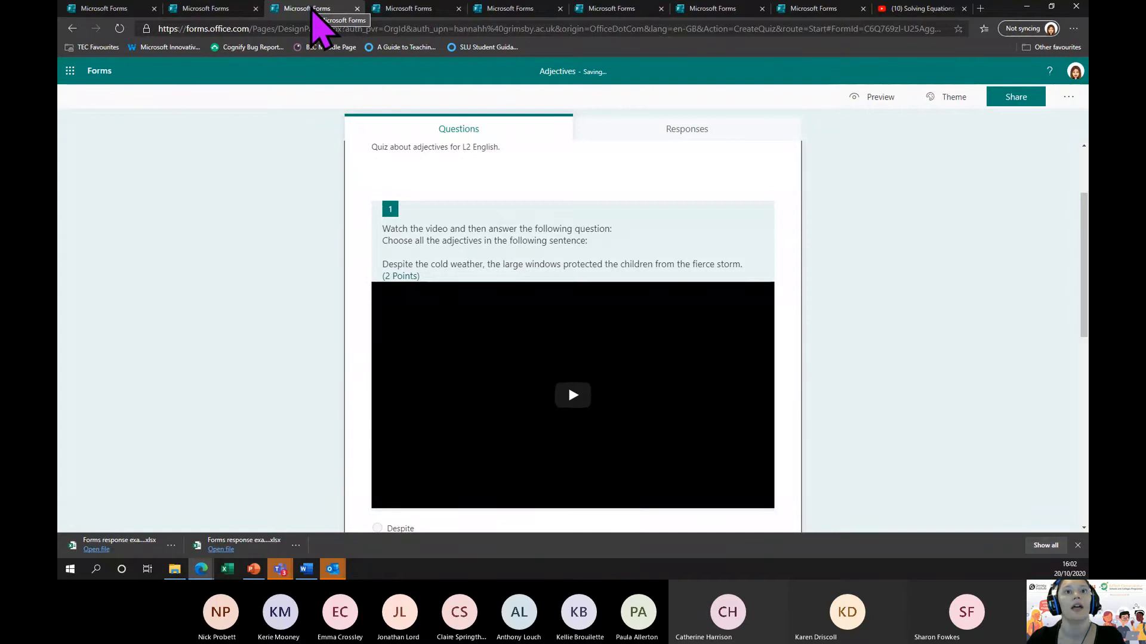
{"action": "scroll", "coordinate": [625, 314], "scroll_direction": "up", "scroll_amount": 2}
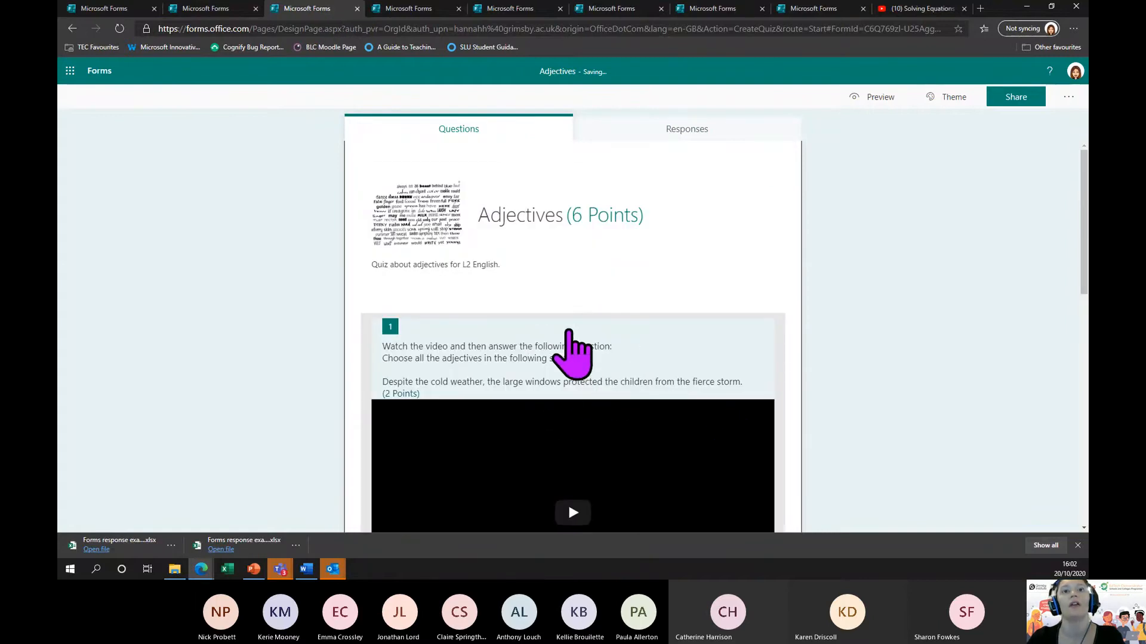
{"action": "scroll", "coordinate": [691, 327], "scroll_direction": "down", "scroll_amount": 2}
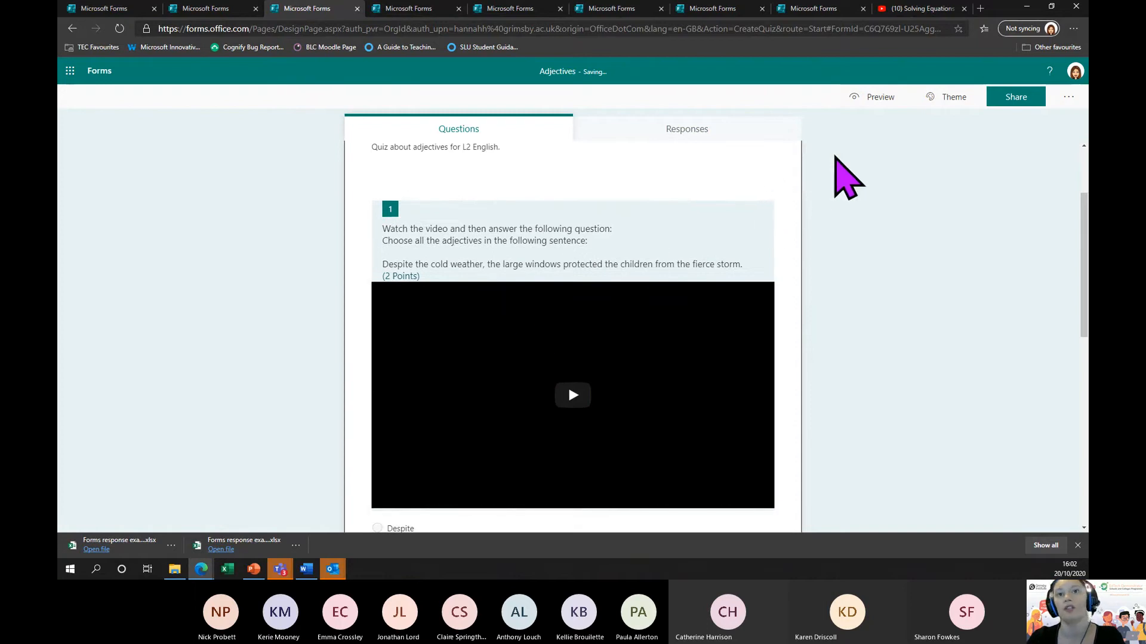
Step: Delete the blank choice question 3 from the end of the Adjectives quiz
{"action": "scroll", "coordinate": [811, 366], "scroll_direction": "down", "scroll_amount": 3}
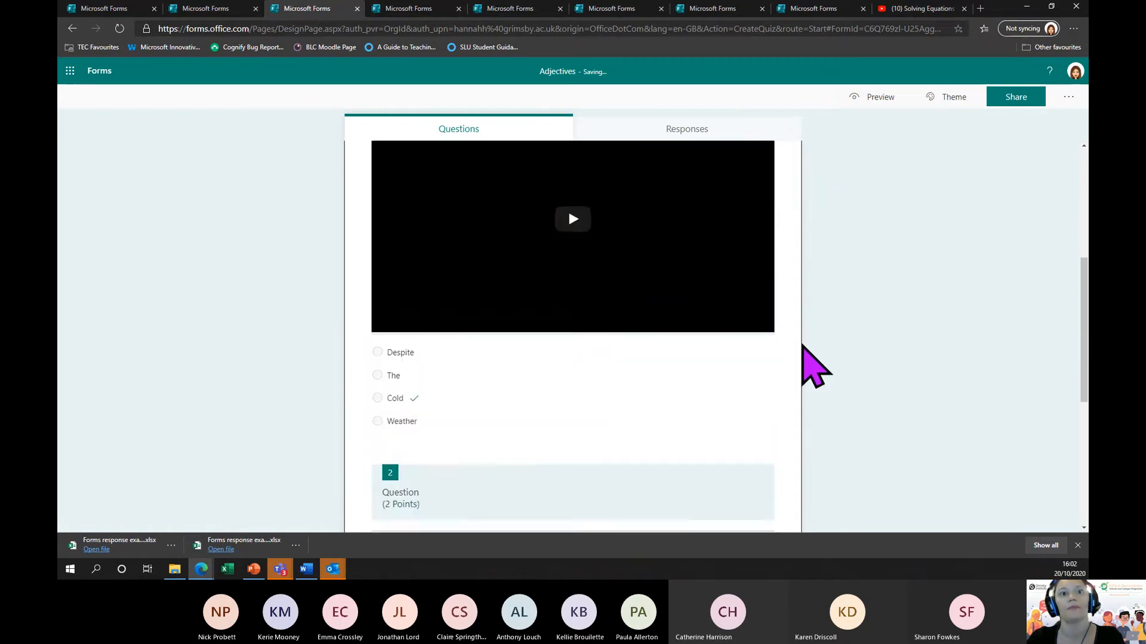
{"action": "scroll", "coordinate": [814, 367], "scroll_direction": "down", "scroll_amount": 5}
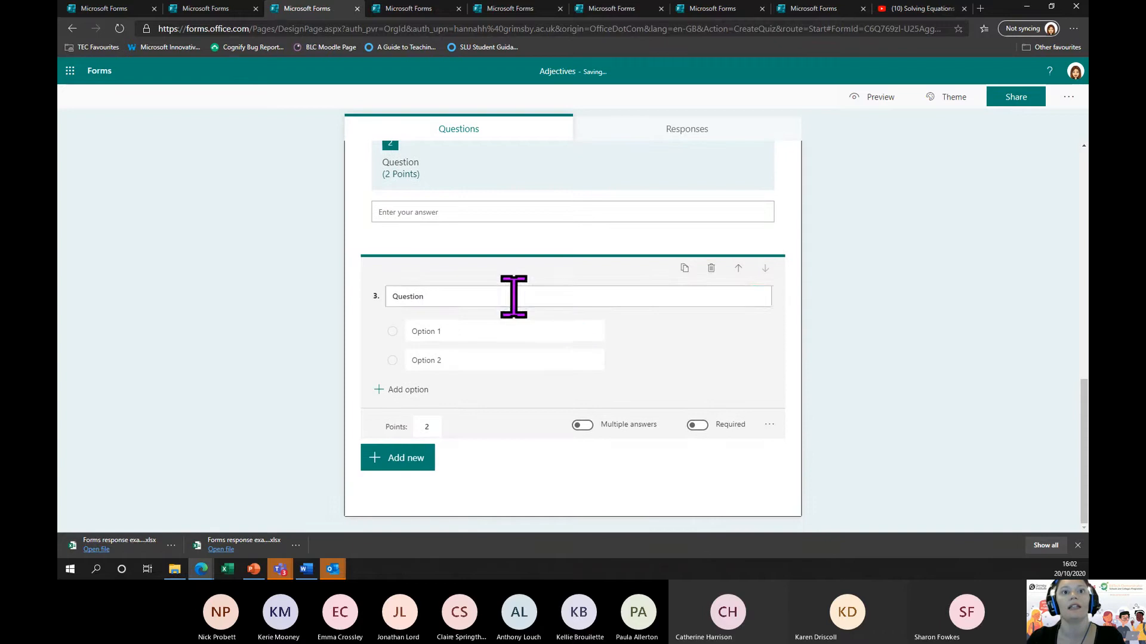
{"action": "left_click", "coordinate": [513, 296]}
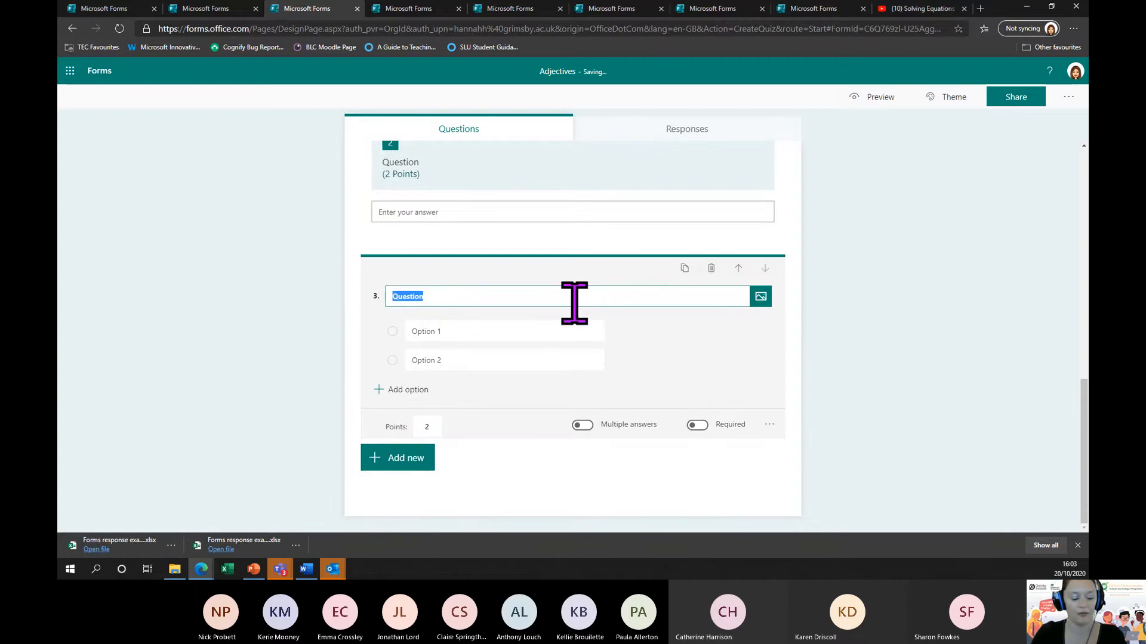
{"action": "left_click", "coordinate": [710, 269]}
Step: Add a text question "What is the definition of an adjective?" at the end of the quiz and make it a long answer
{"action": "left_click", "coordinate": [402, 484]}
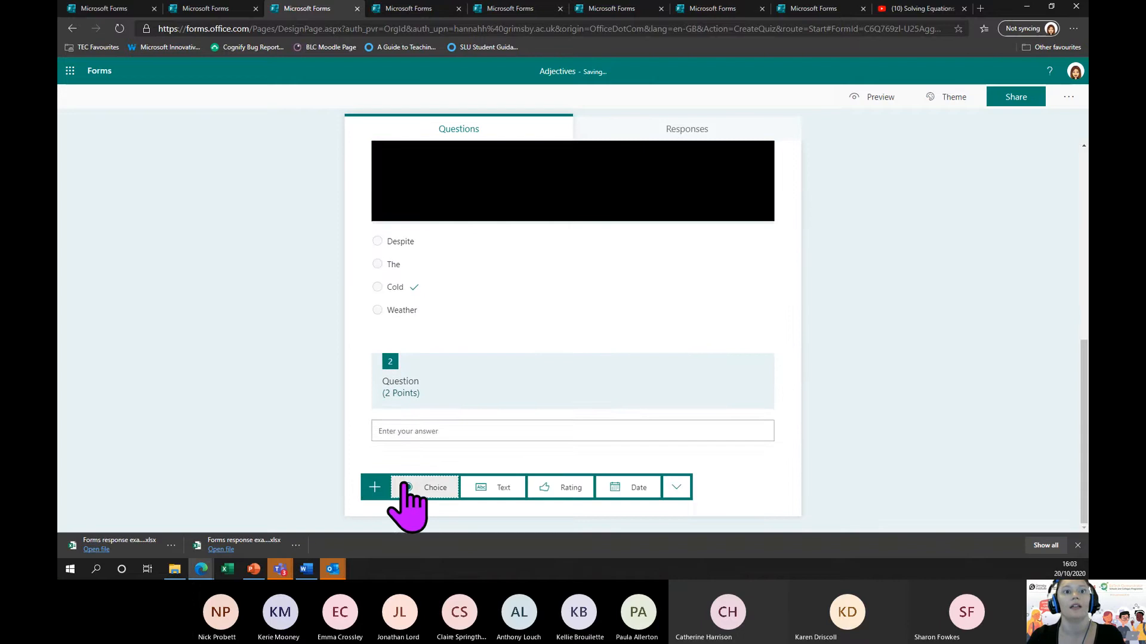
{"action": "left_click", "coordinate": [516, 484]}
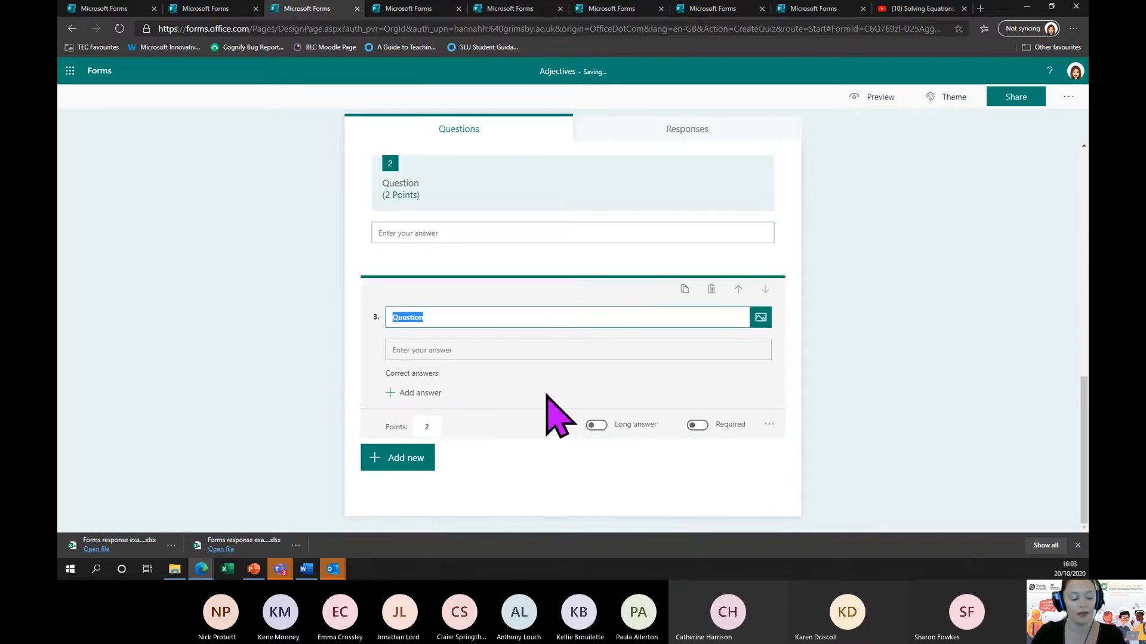
{"action": "type", "text": "What is the defini"}
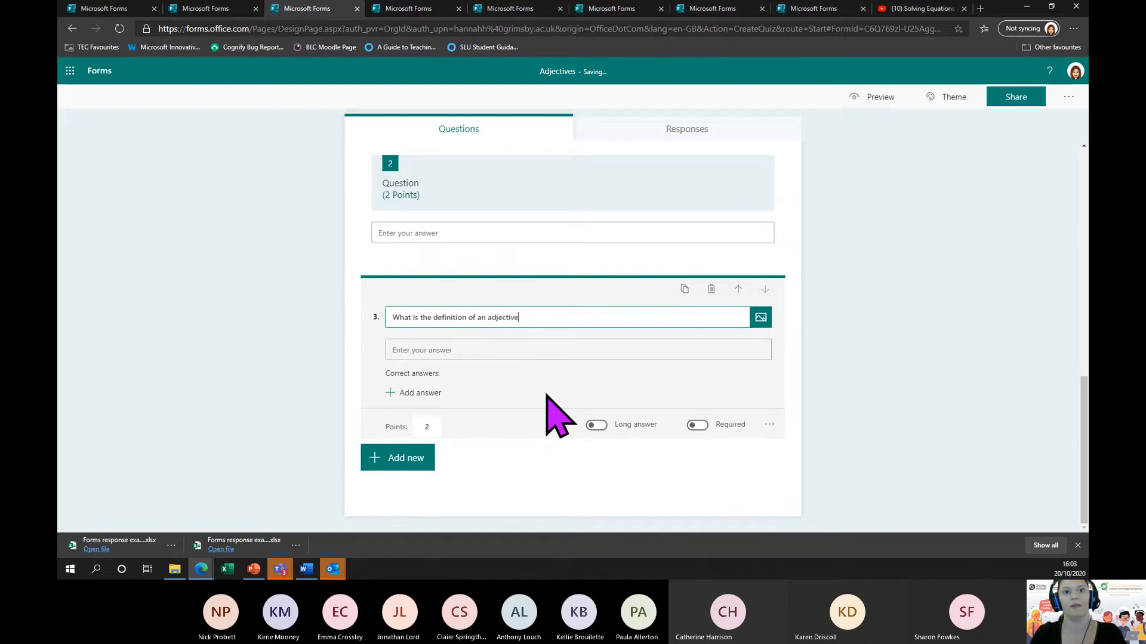
{"action": "left_click", "coordinate": [596, 425]}
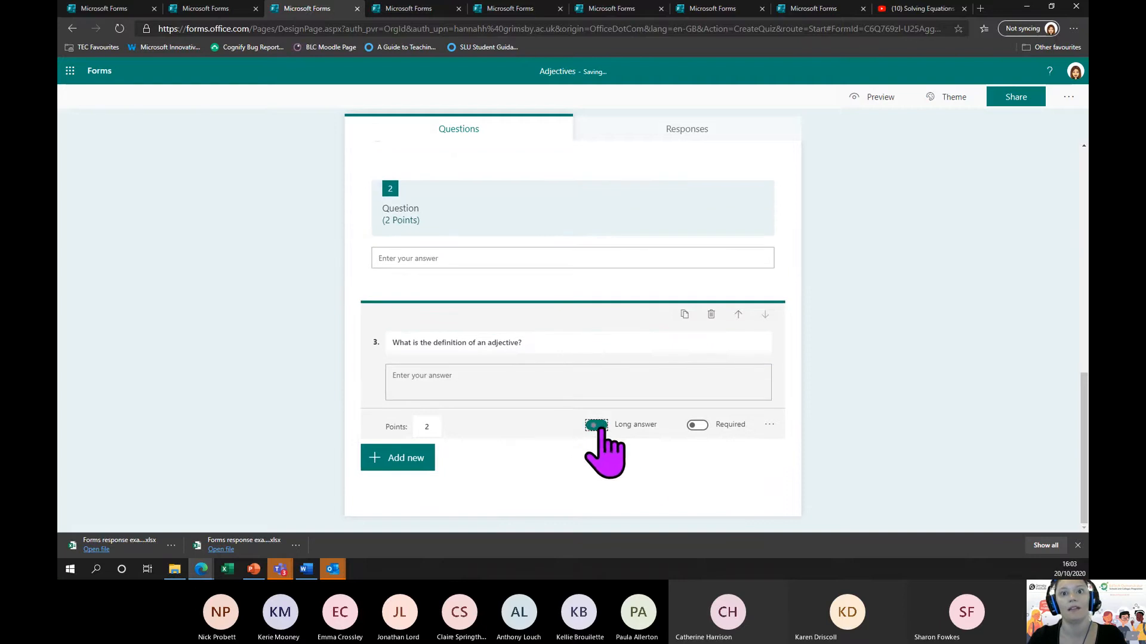
Step: Delete the blank text question 2 above the definition question
{"action": "left_click", "coordinate": [942, 291]}
{"action": "left_click", "coordinate": [704, 247]}
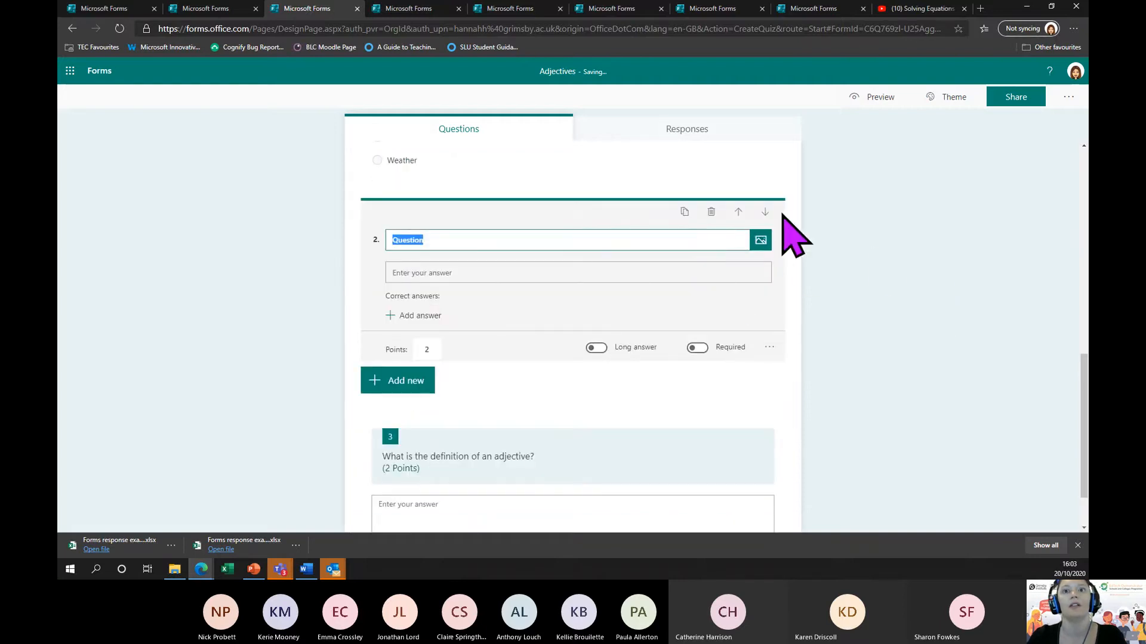
{"action": "left_click", "coordinate": [712, 212]}
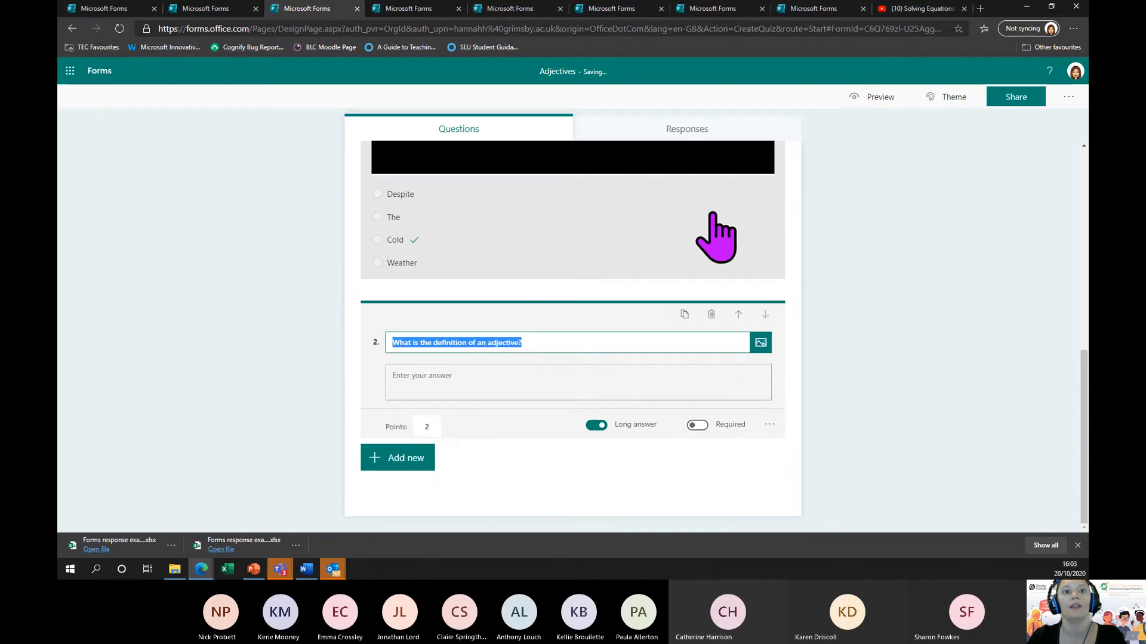
Step: Copy the quiz's response link with access for only people in the organisation, and move the blank email message window aside
{"action": "scroll", "coordinate": [540, 440], "scroll_direction": "up", "scroll_amount": 4}
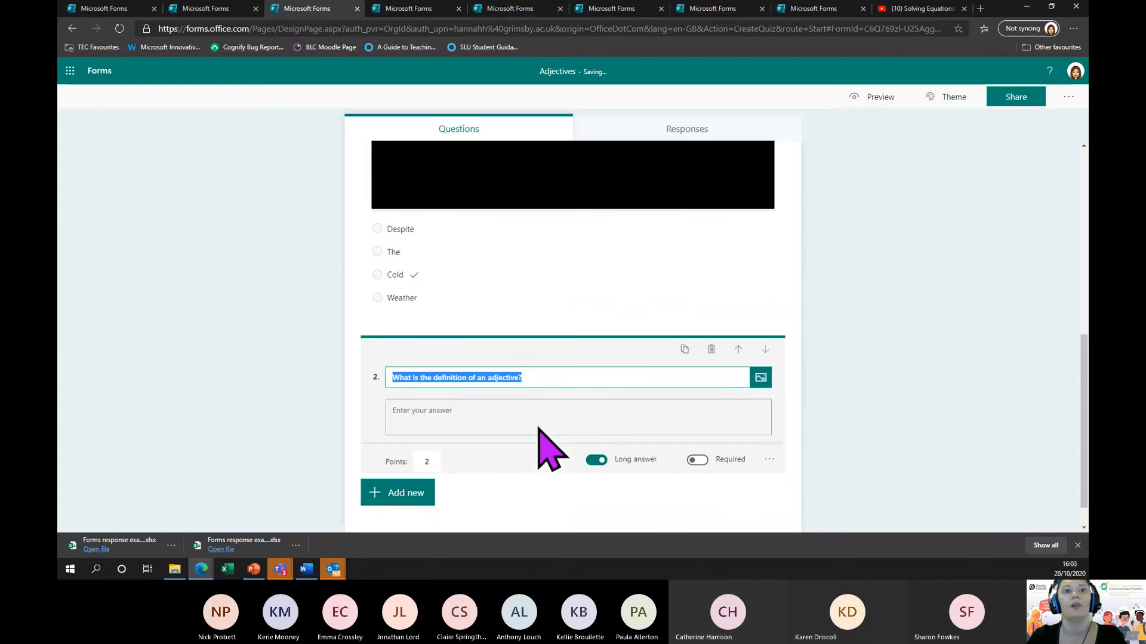
{"action": "scroll", "coordinate": [722, 406], "scroll_direction": "up", "scroll_amount": 4}
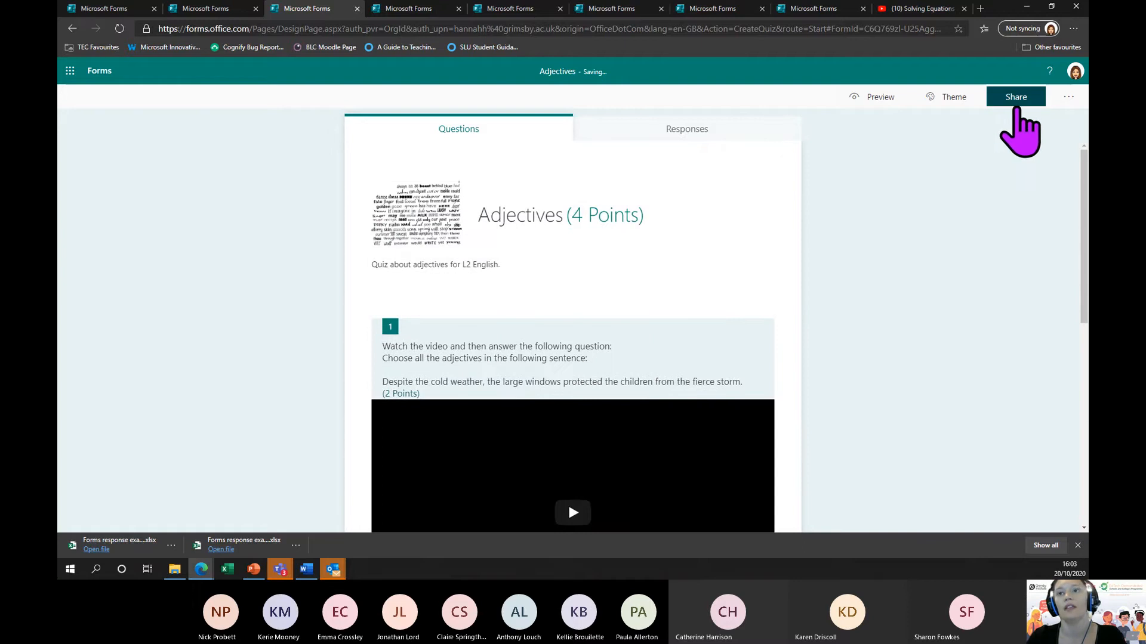
{"action": "left_click", "coordinate": [1003, 102]}
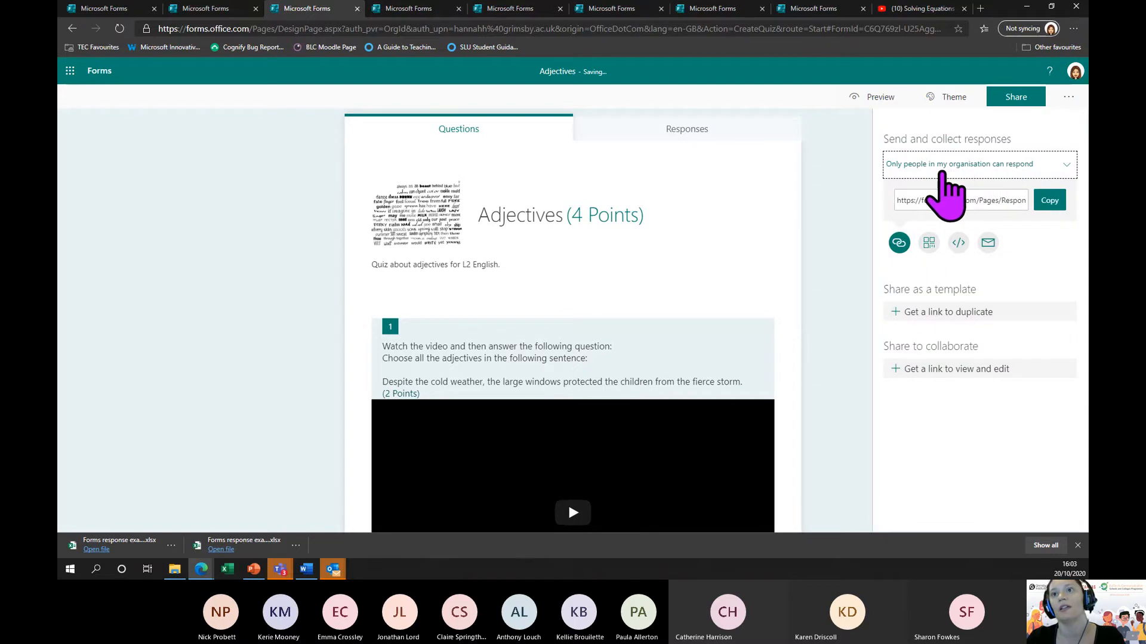
{"action": "left_click", "coordinate": [1008, 172]}
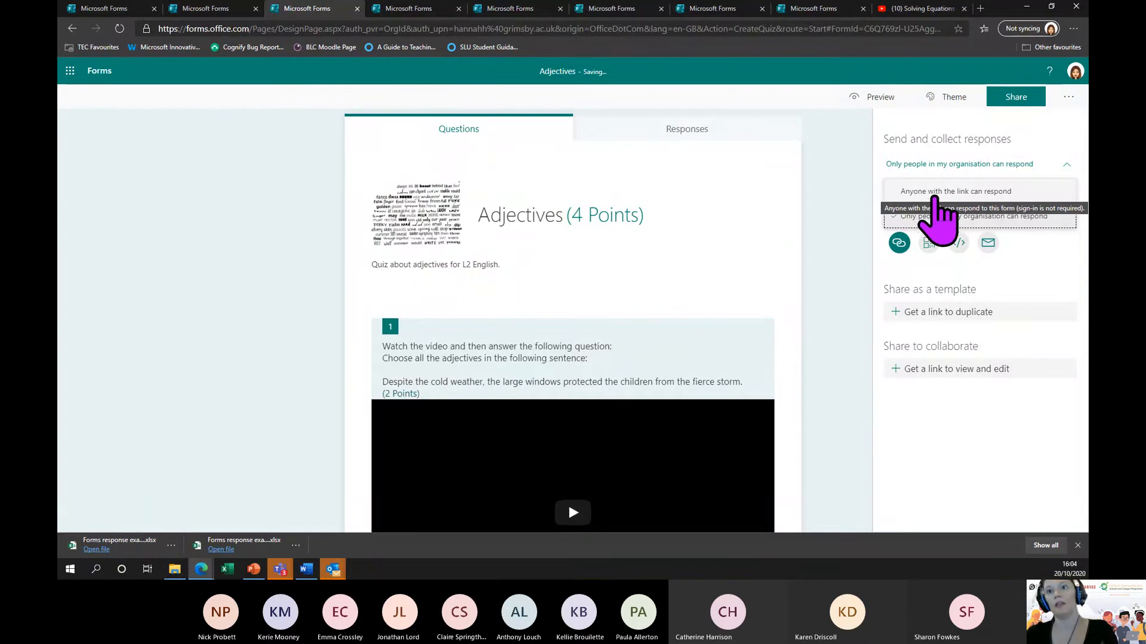
{"action": "left_click", "coordinate": [959, 218]}
{"action": "left_click", "coordinate": [1049, 203]}
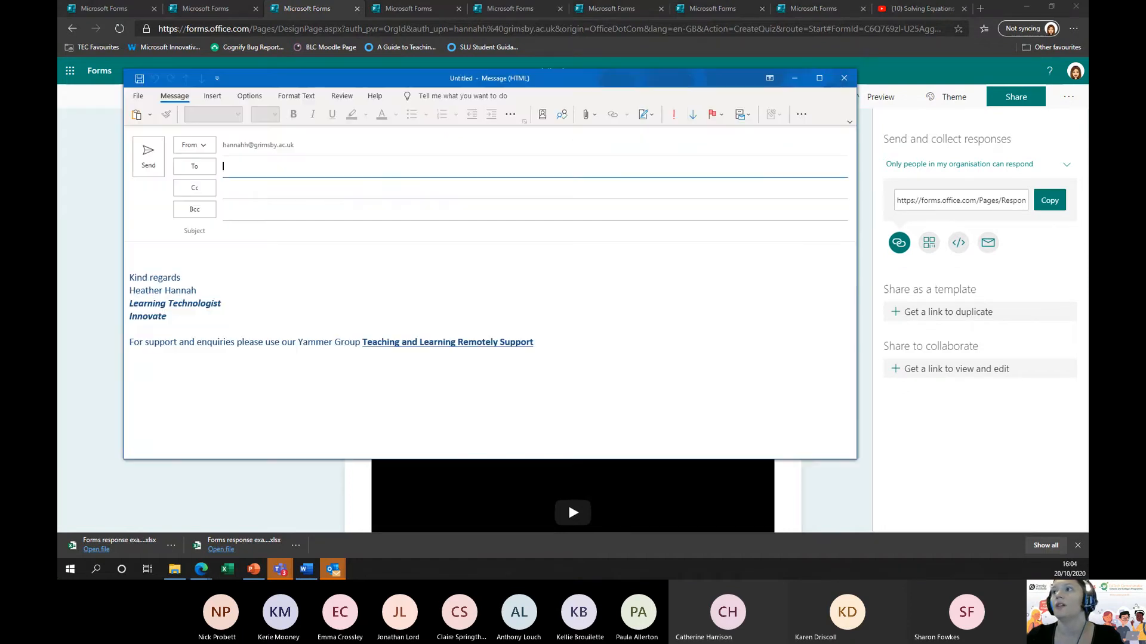
{"action": "left_click_drag", "start_coordinate": [691, 83], "coordinate": [1088, 76]}
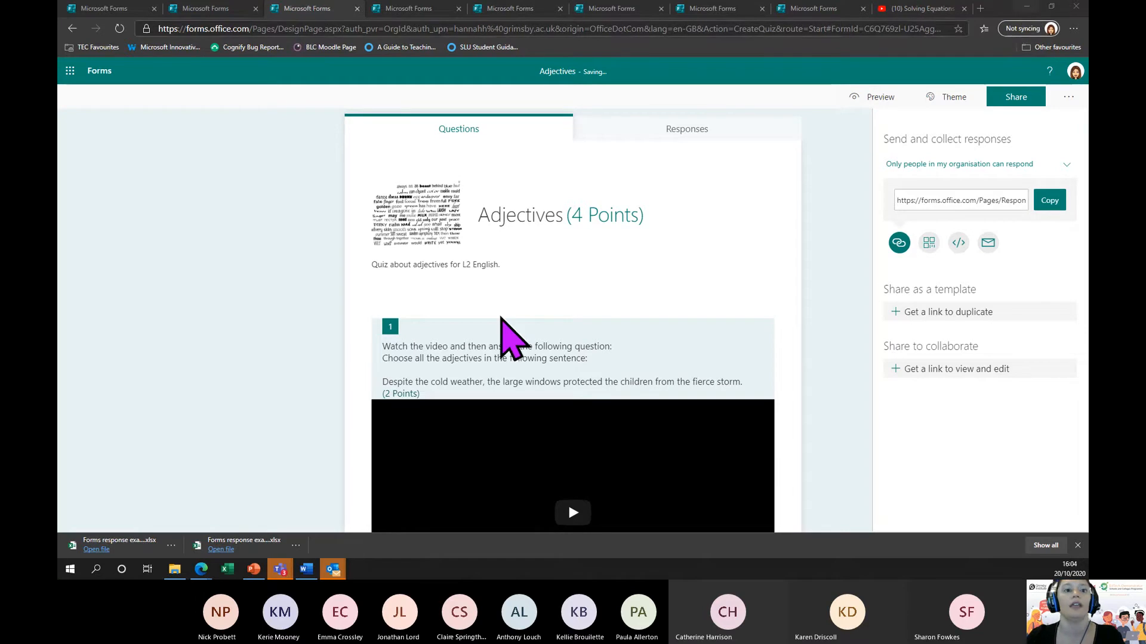
Step: Switch to the student's InPrivate browser window and open their Outlook inbox
{"action": "mouse_move", "coordinate": [201, 568]}
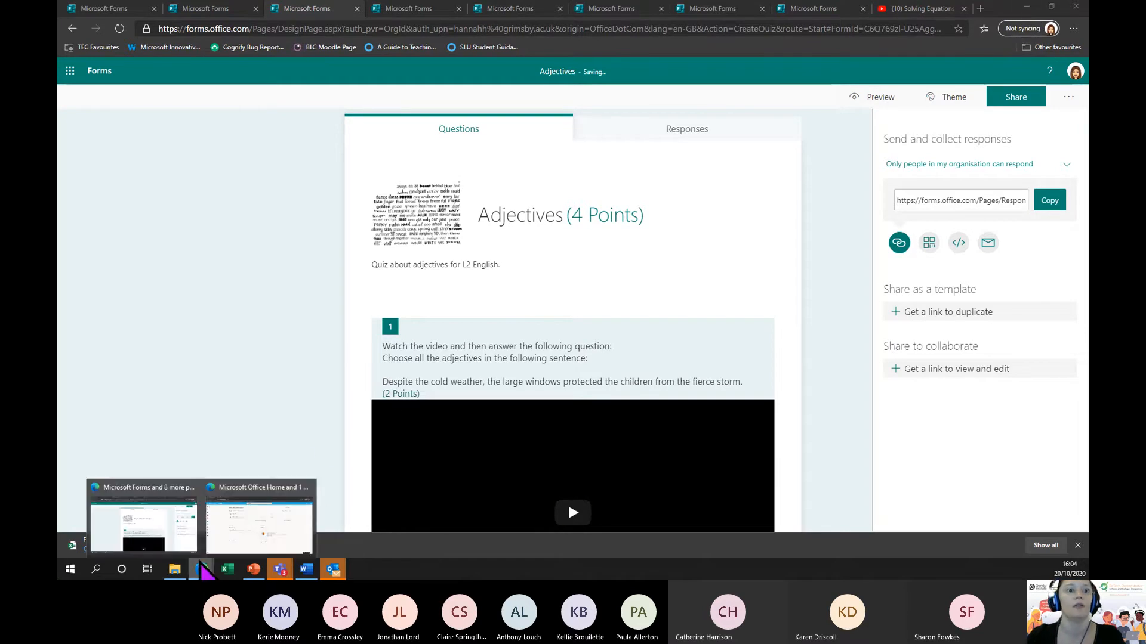
{"action": "left_click", "coordinate": [242, 516]}
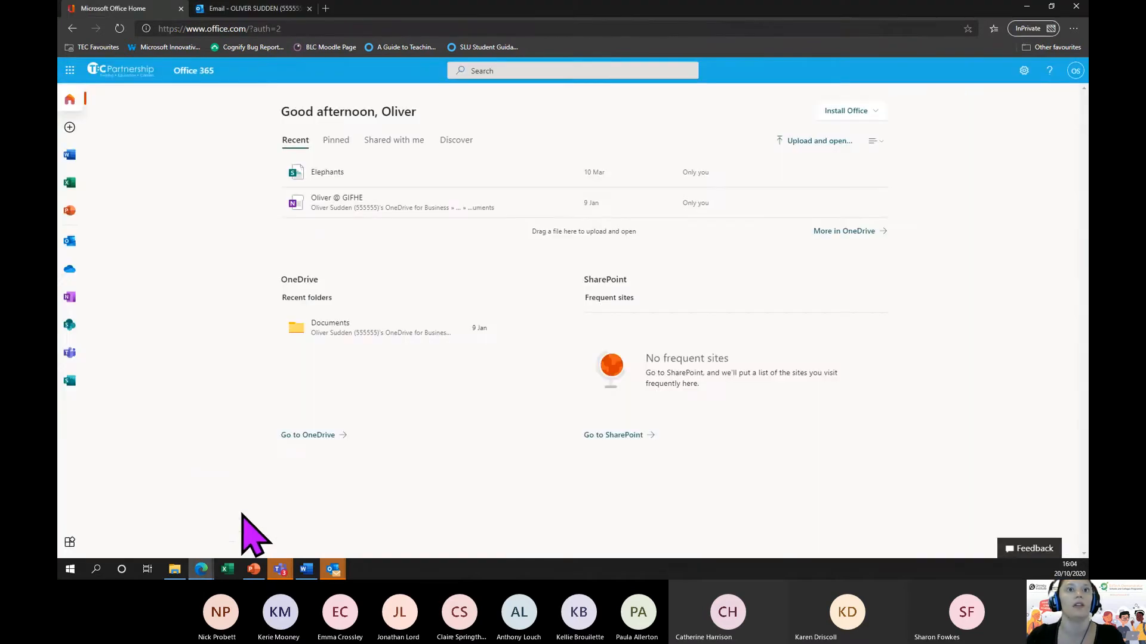
{"action": "left_click", "coordinate": [70, 241]}
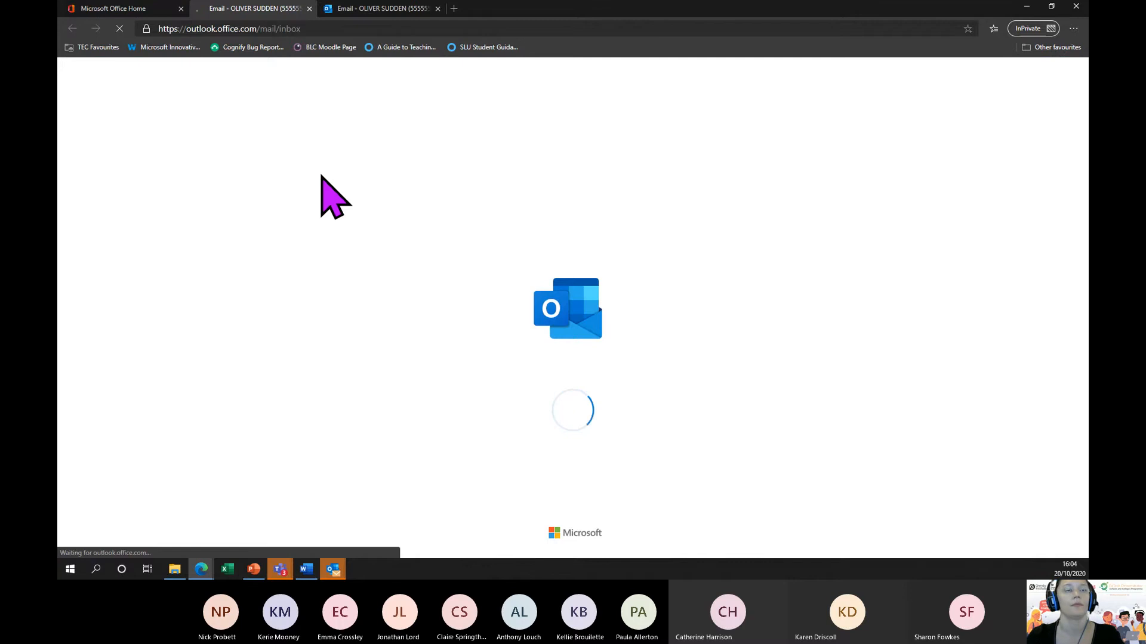
{"action": "left_click", "coordinate": [355, 10]}
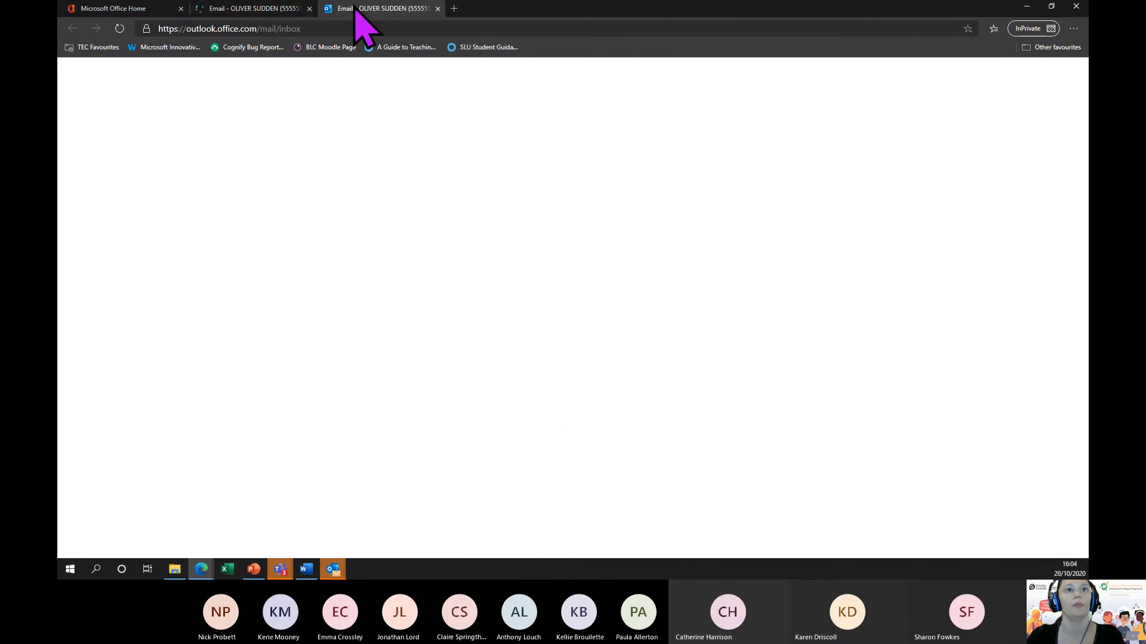
{"action": "left_click", "coordinate": [328, 28]}
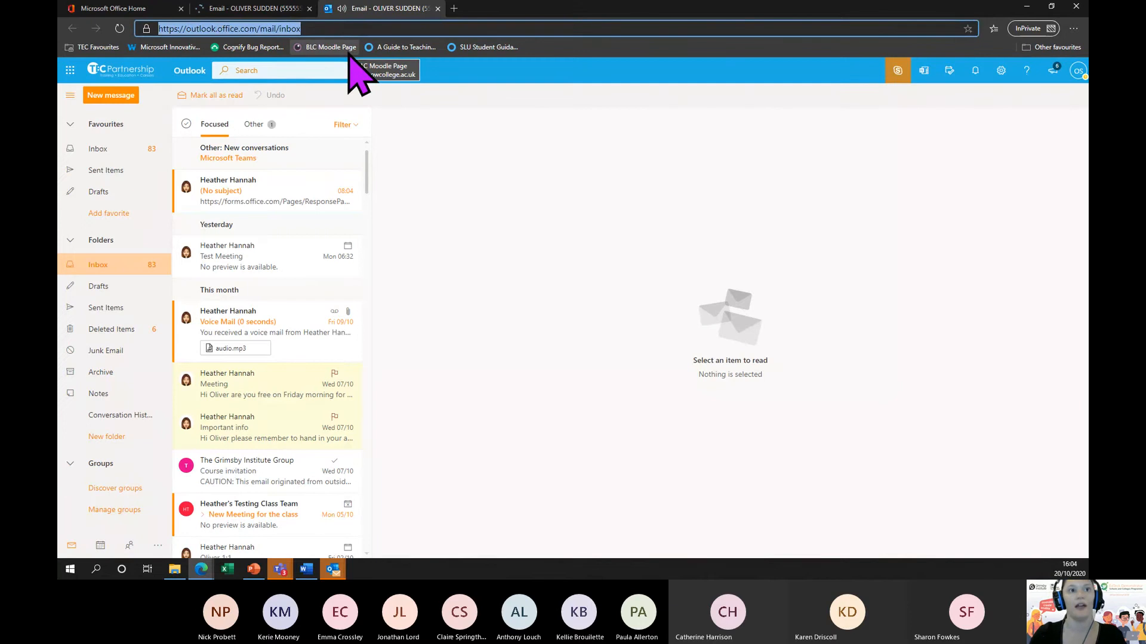
Step: Open the newest email without a subject, follow its link to the Adjectives quiz and look over question 1
{"action": "left_click", "coordinate": [223, 192]}
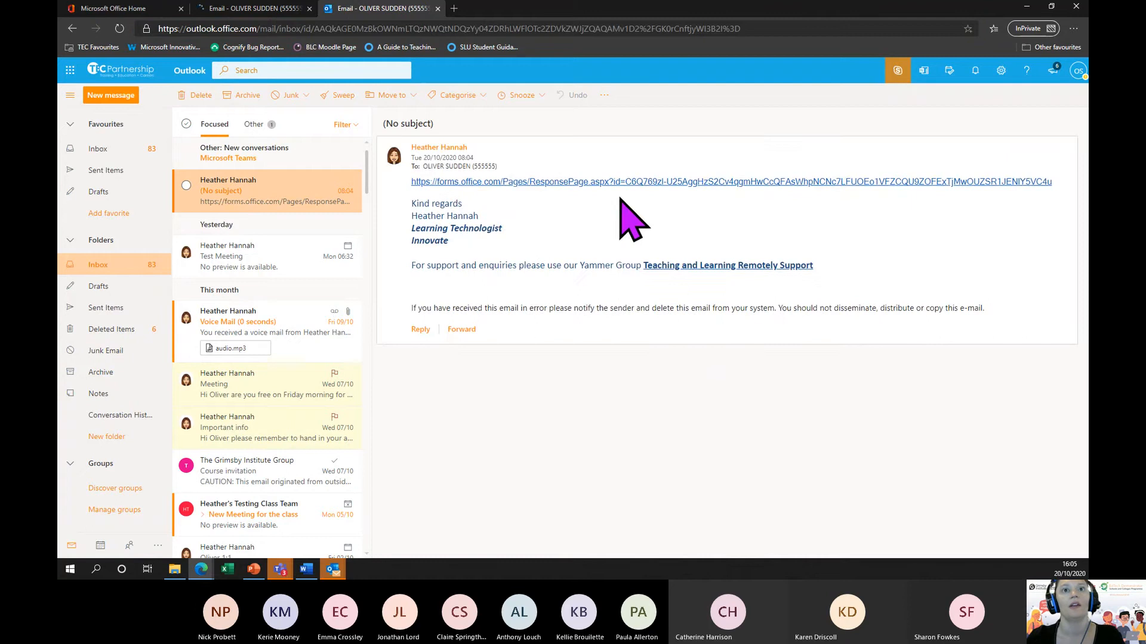
{"action": "left_click", "coordinate": [507, 184]}
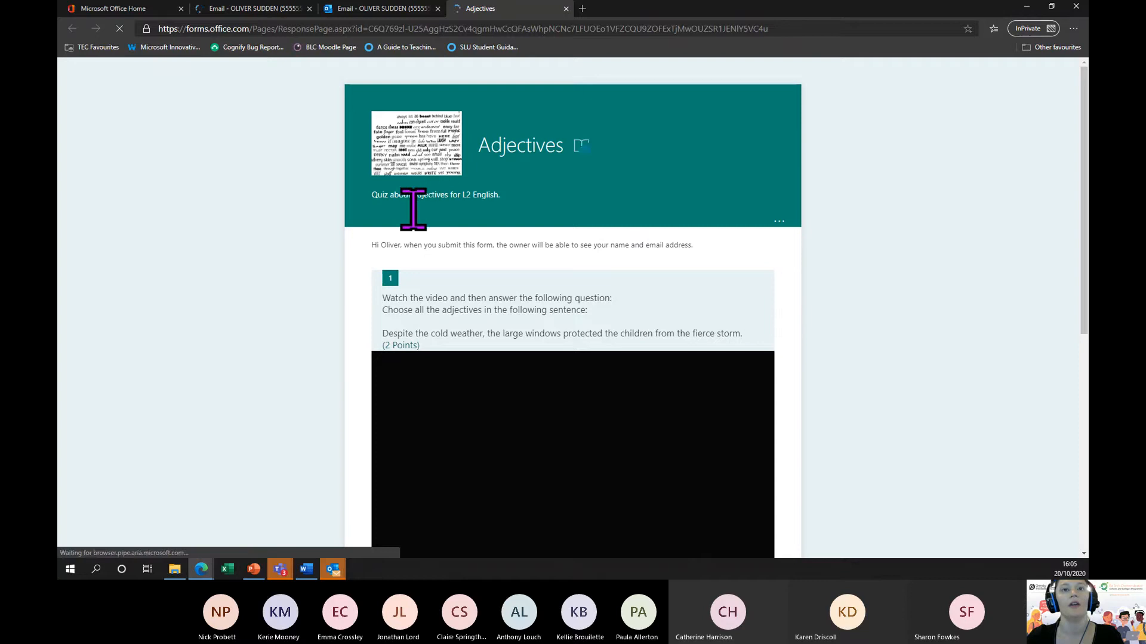
{"action": "scroll", "coordinate": [630, 304], "scroll_direction": "down", "scroll_amount": 1}
{"action": "scroll", "coordinate": [629, 304], "scroll_direction": "down", "scroll_amount": 2}
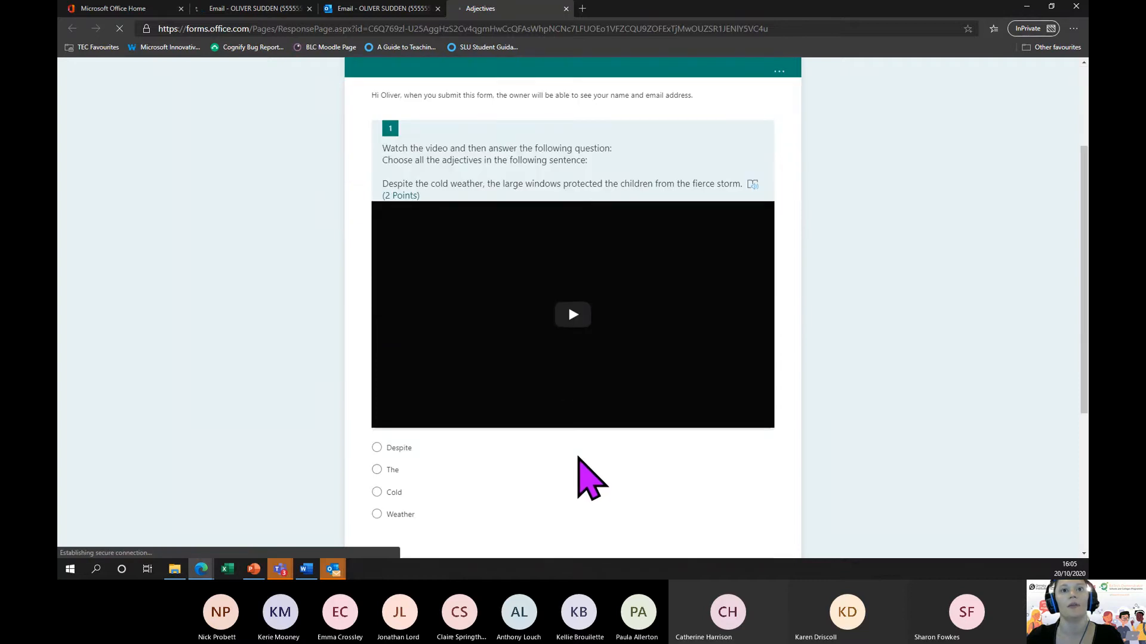
Step: Launch Immersive Reader for question 1 of the Adjectives quiz
{"action": "scroll", "coordinate": [586, 476], "scroll_direction": "up", "scroll_amount": 3}
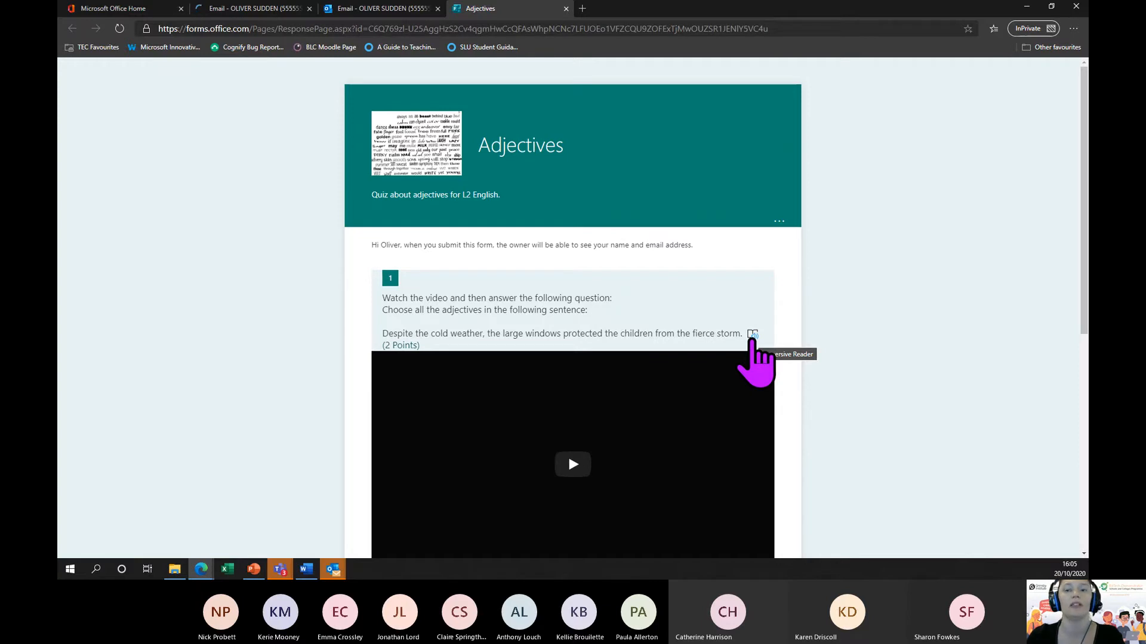
{"action": "left_click", "coordinate": [751, 338]}
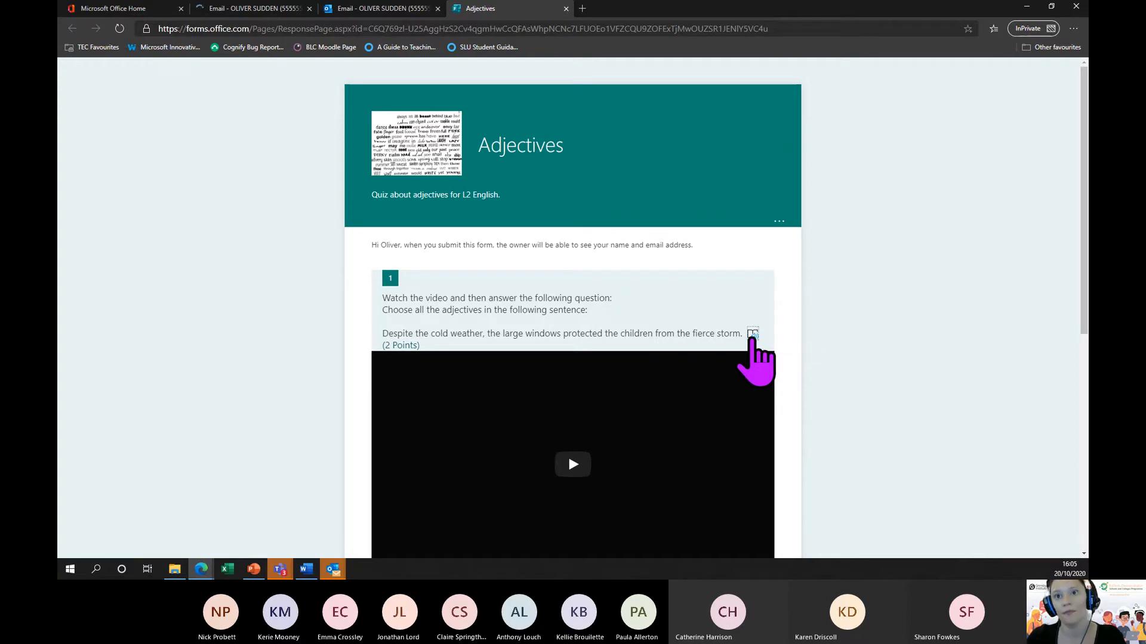